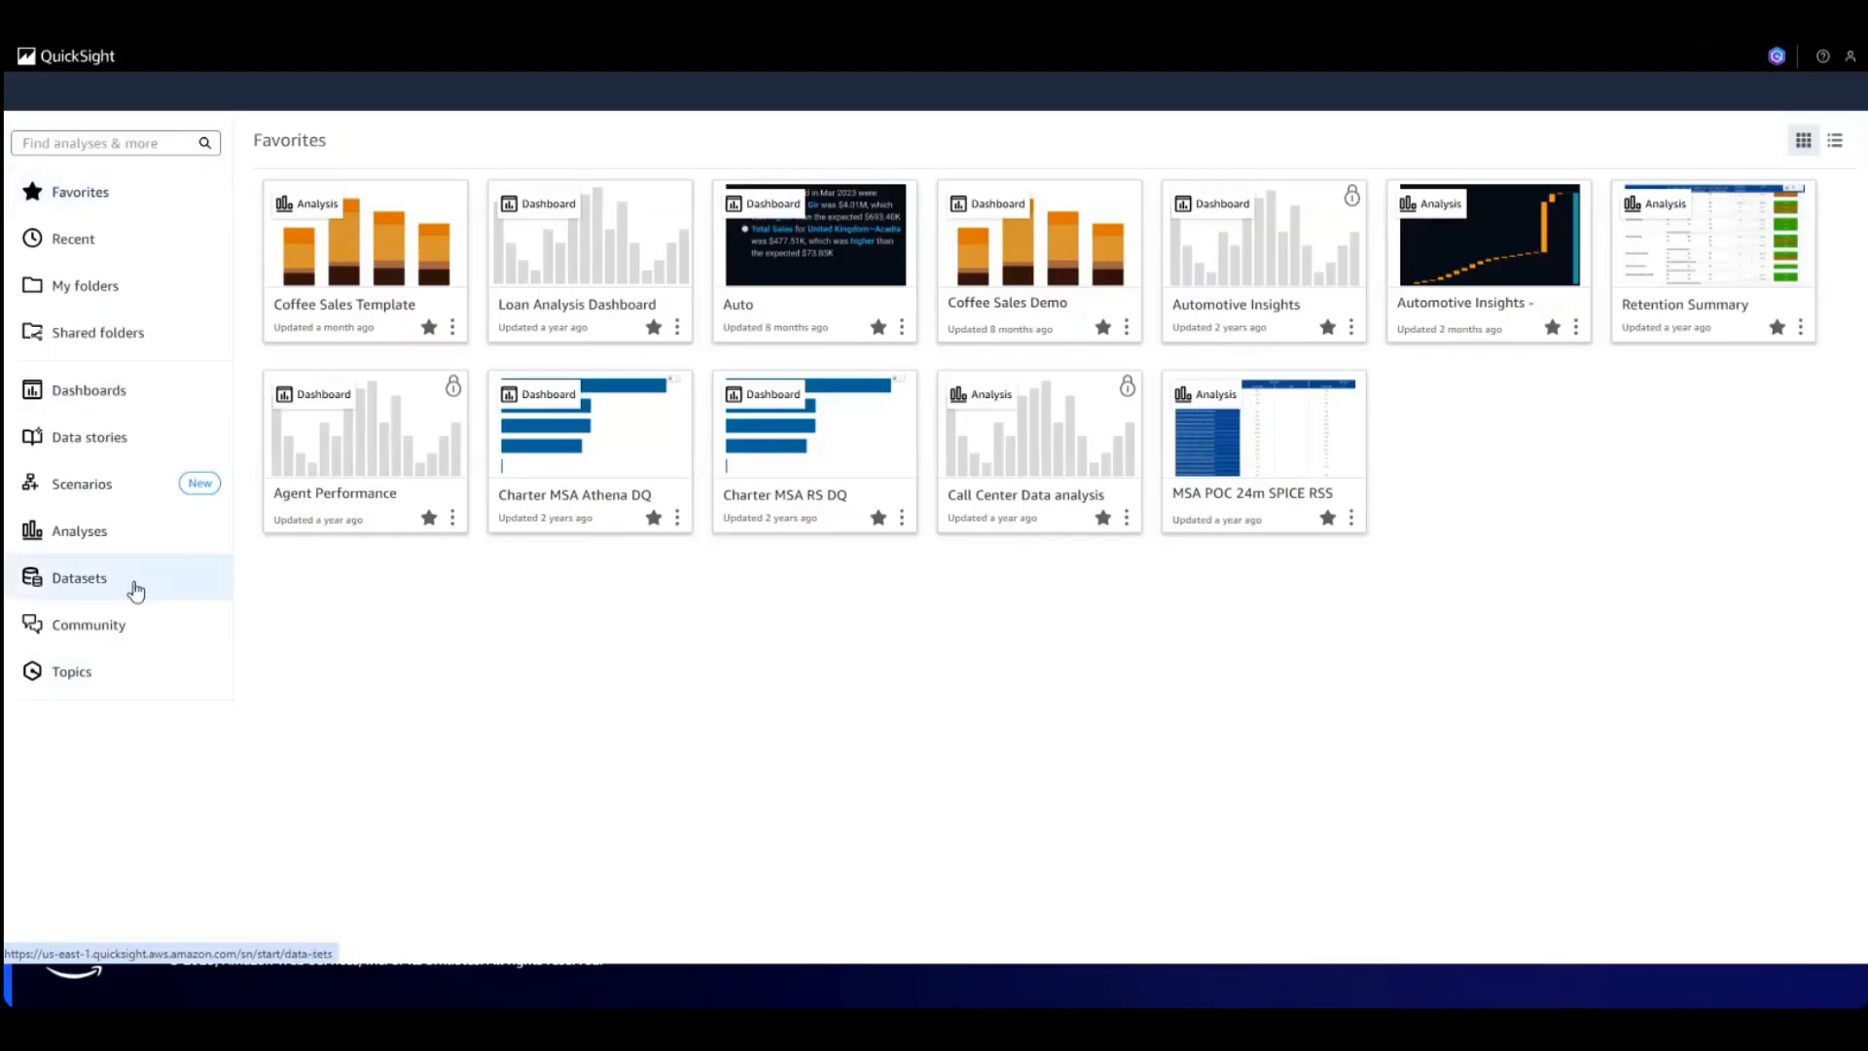
Step: Start a new dataset and browse the new and existing data sources it can be built from
left_click(135, 590)
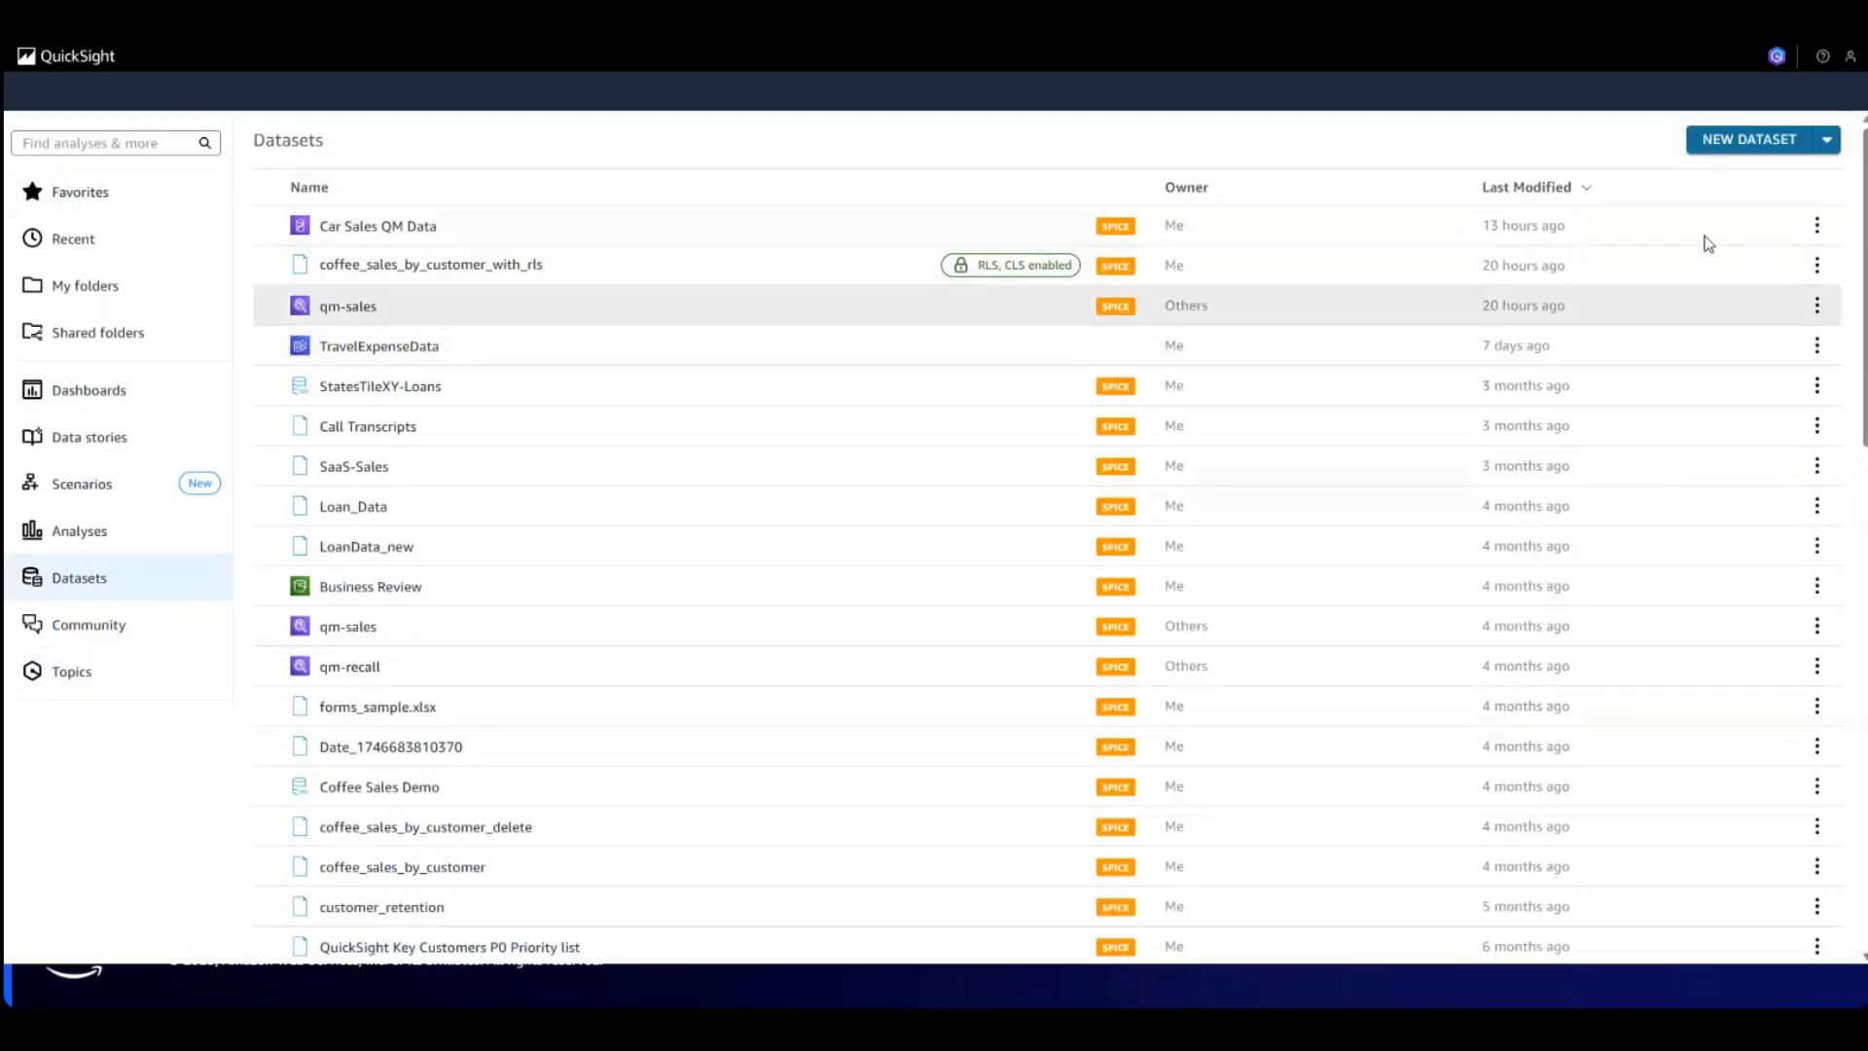
left_click(1723, 146)
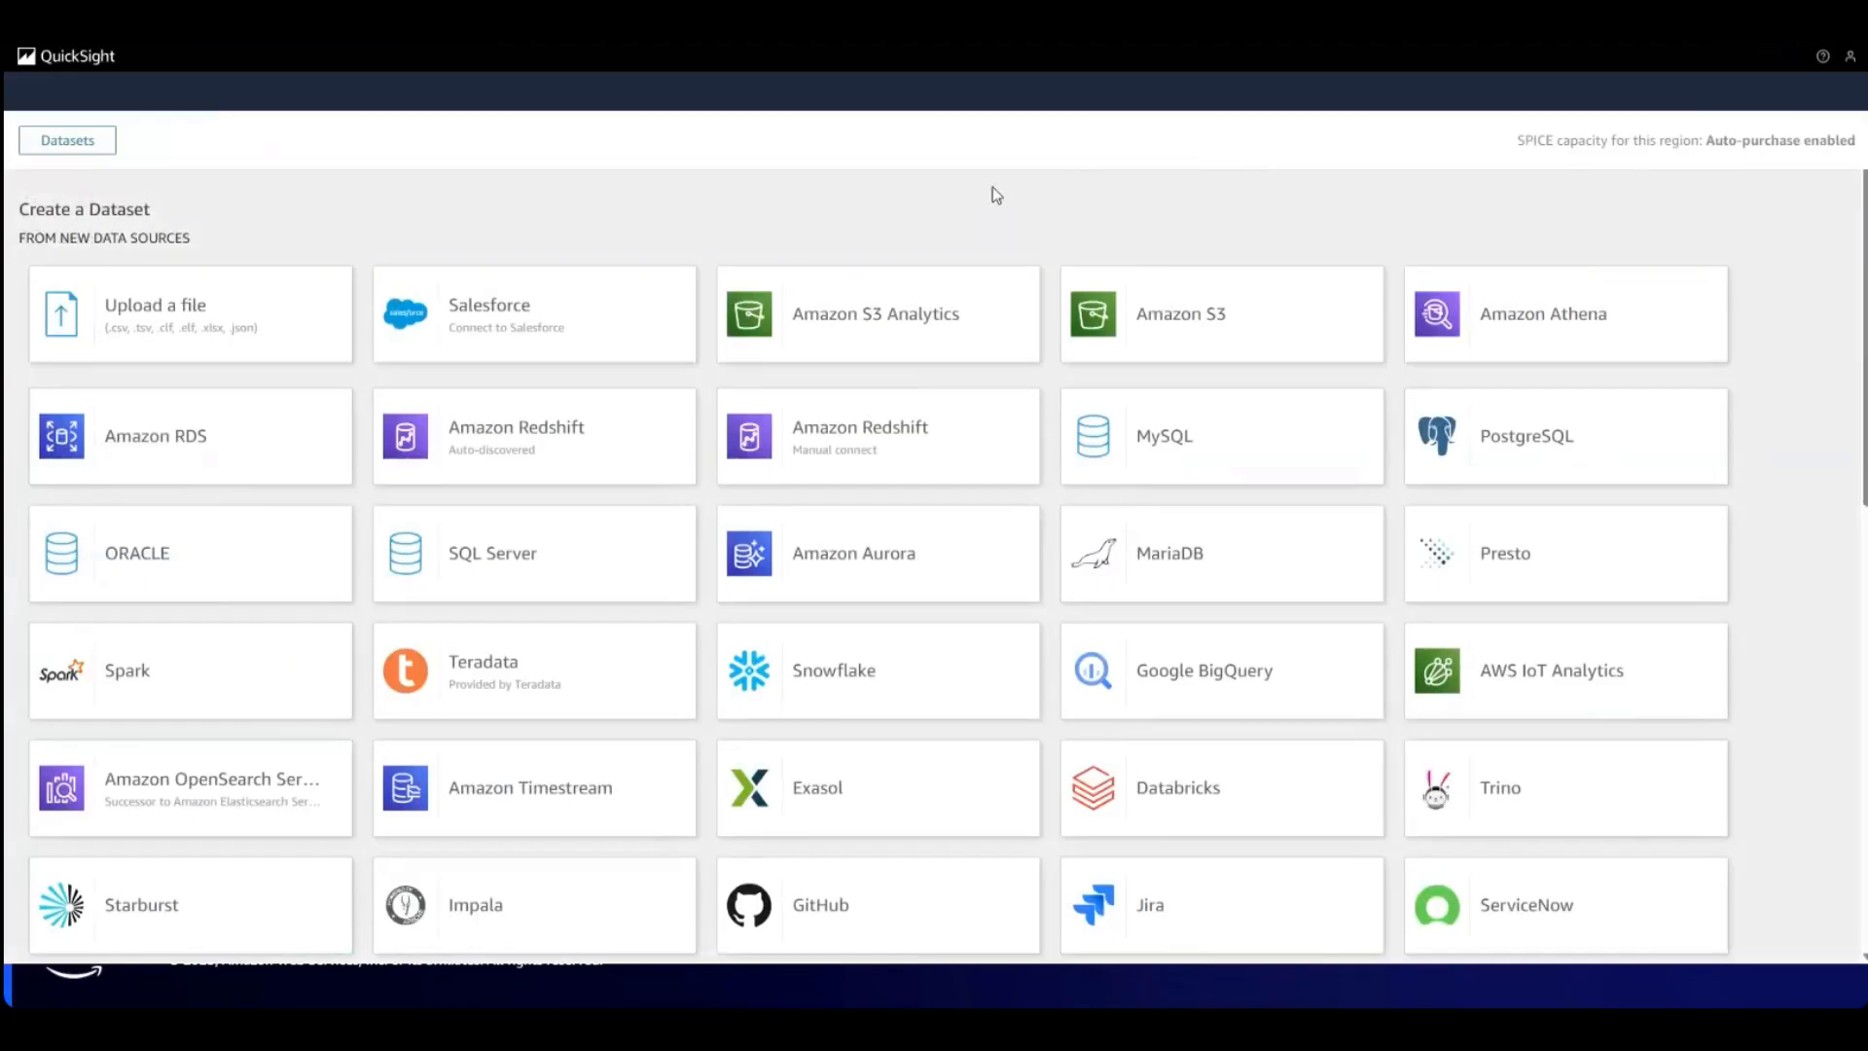
scroll(876, 214, "down", 1)
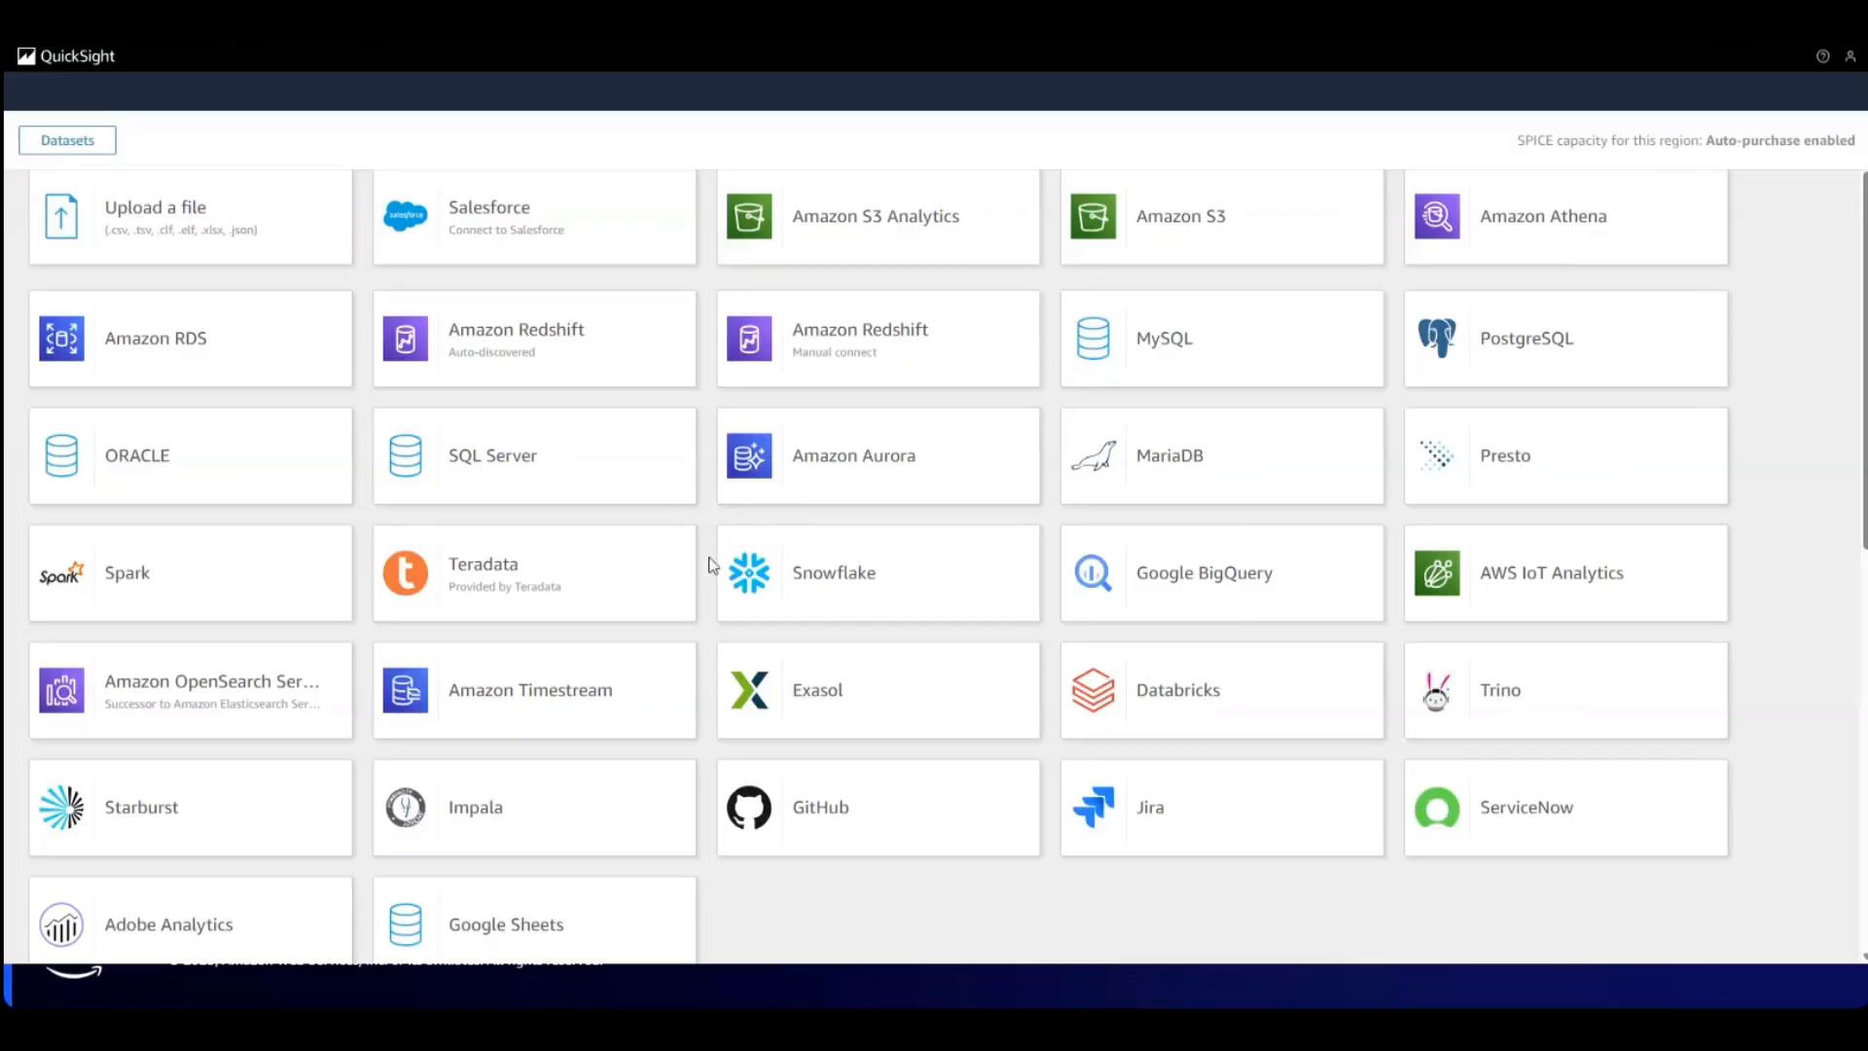
scroll(716, 574, "down", 5)
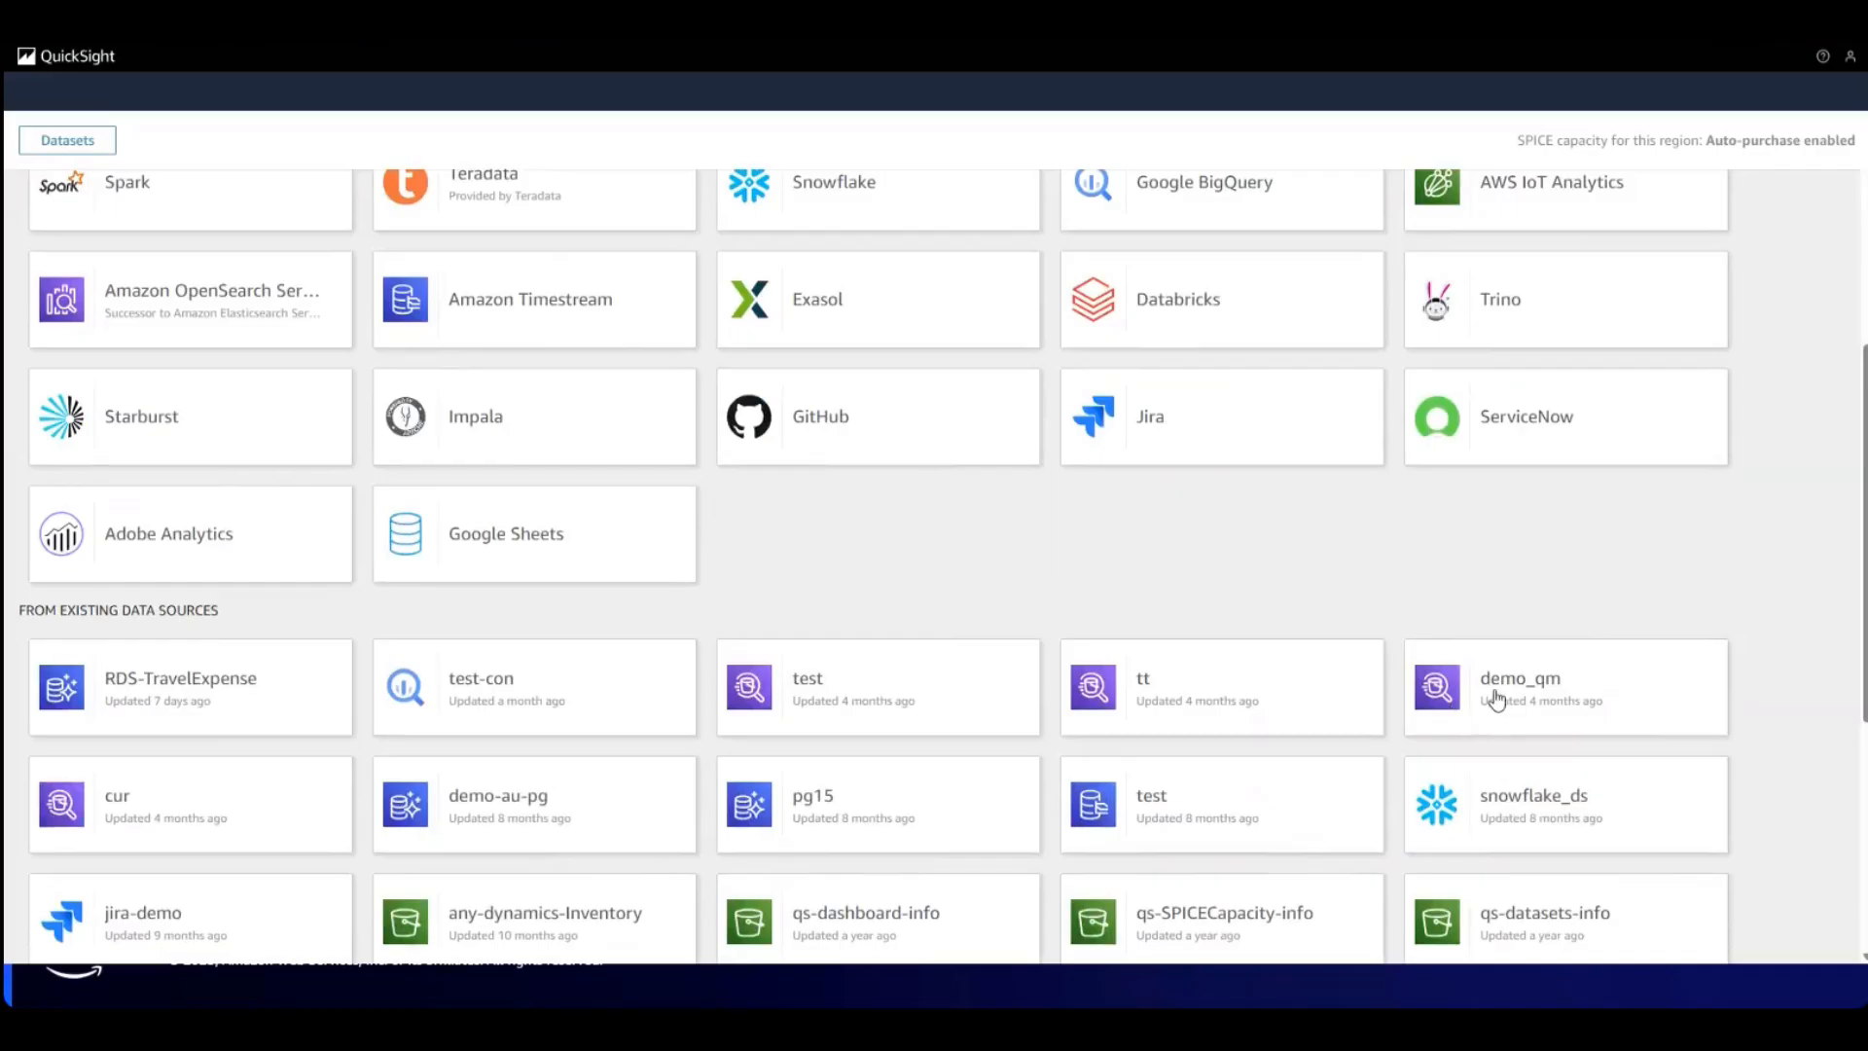
Step: Review the connection settings and access permissions of the existing demo_qm data source without changing them
left_click(1525, 708)
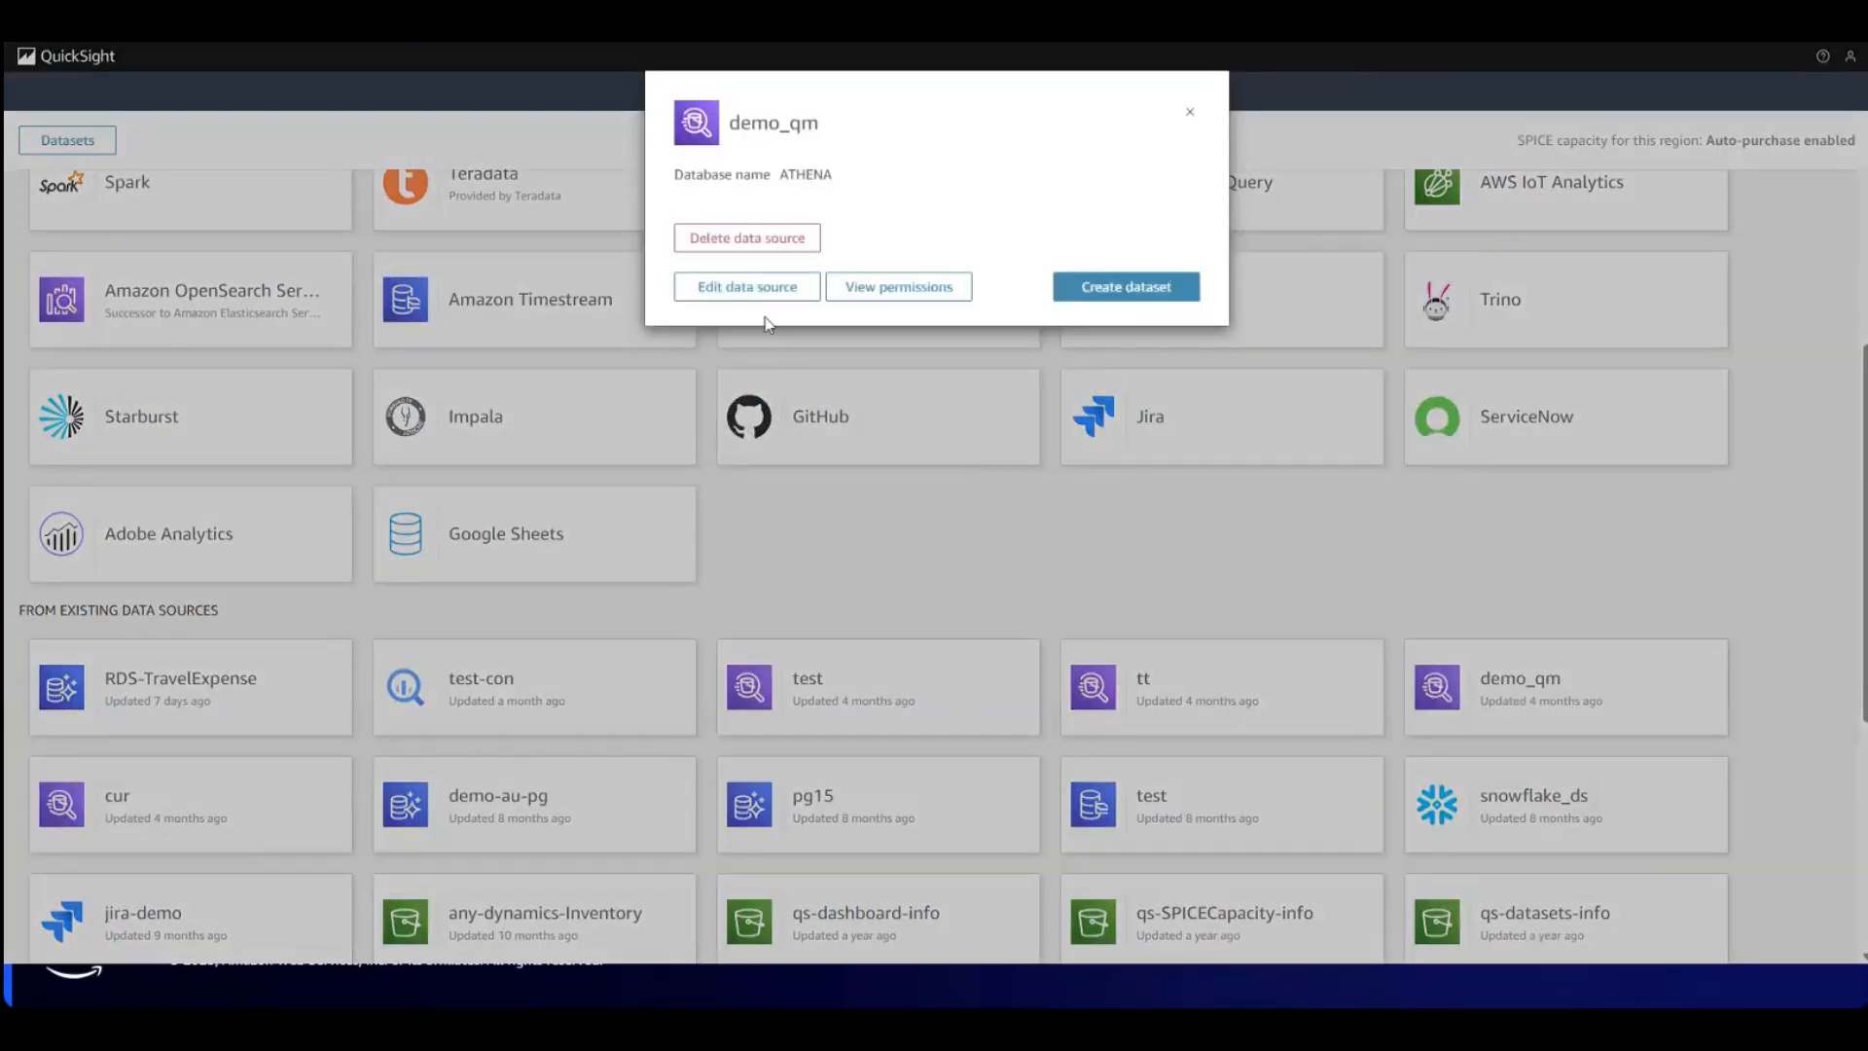
left_click(763, 289)
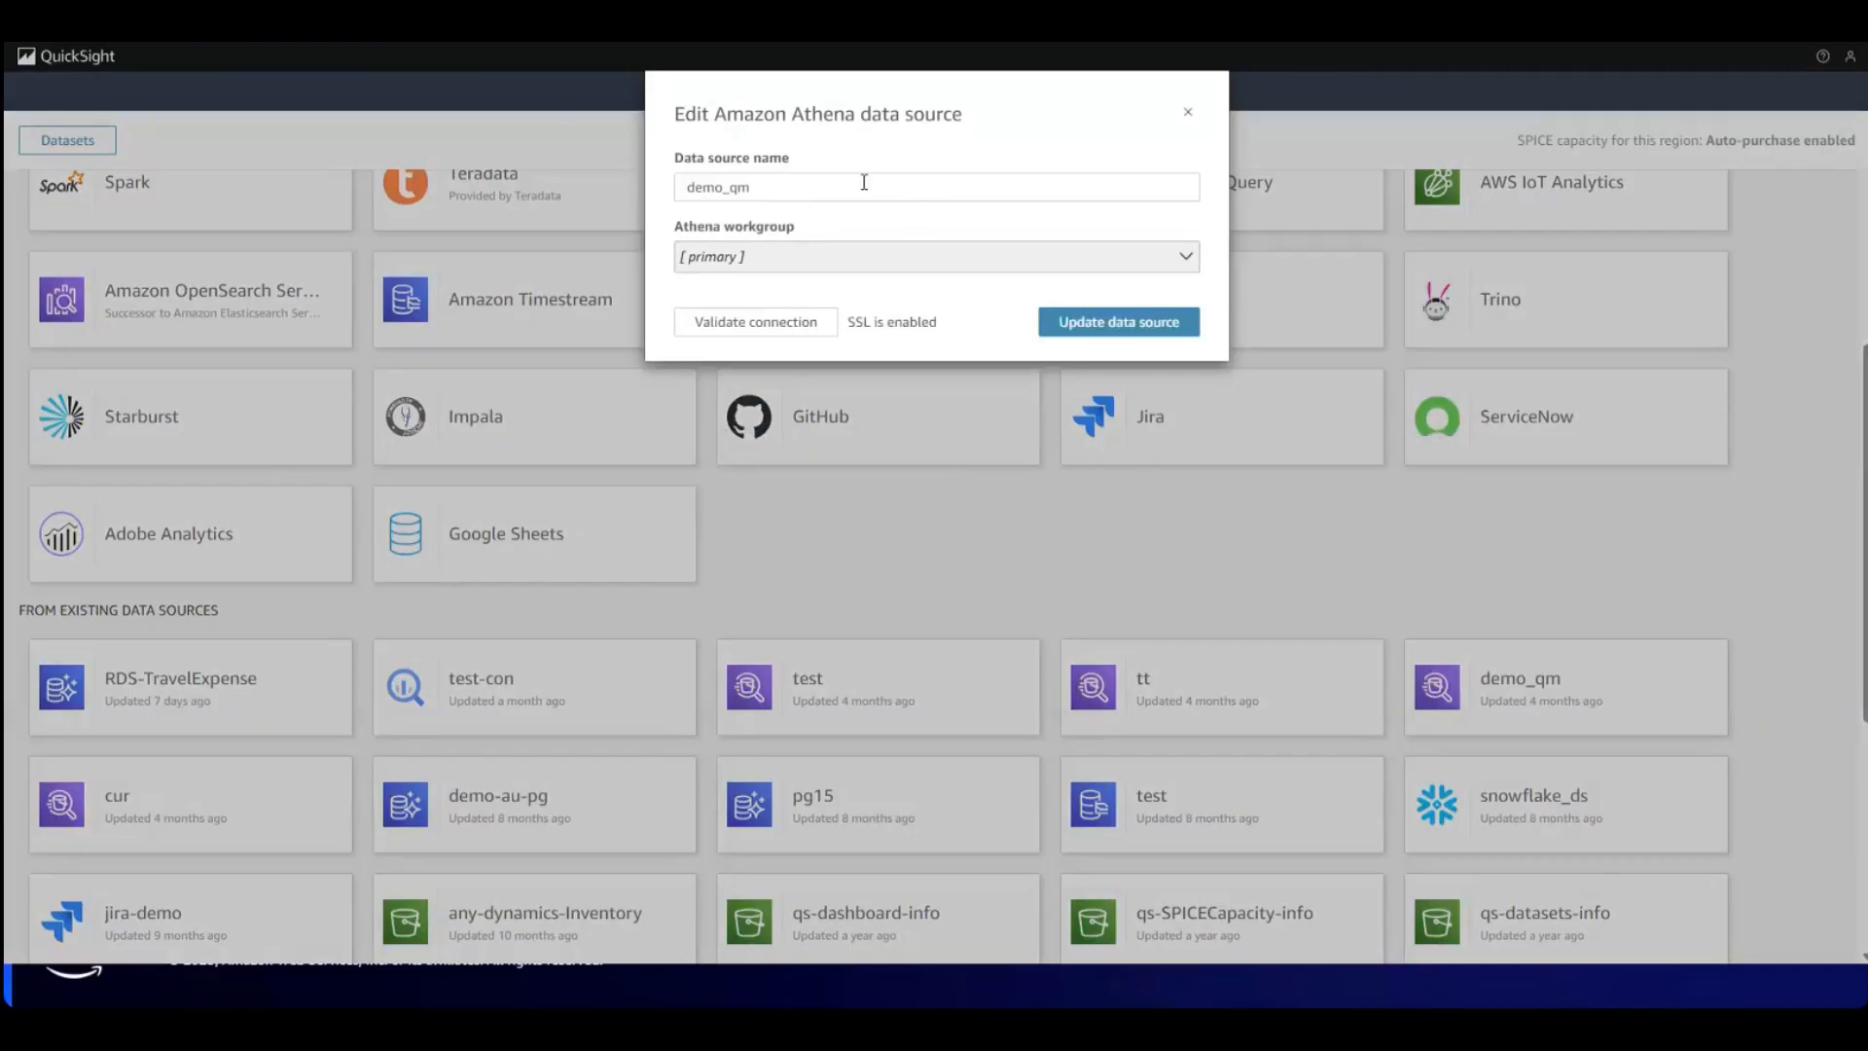
left_click(1190, 113)
left_click(1488, 681)
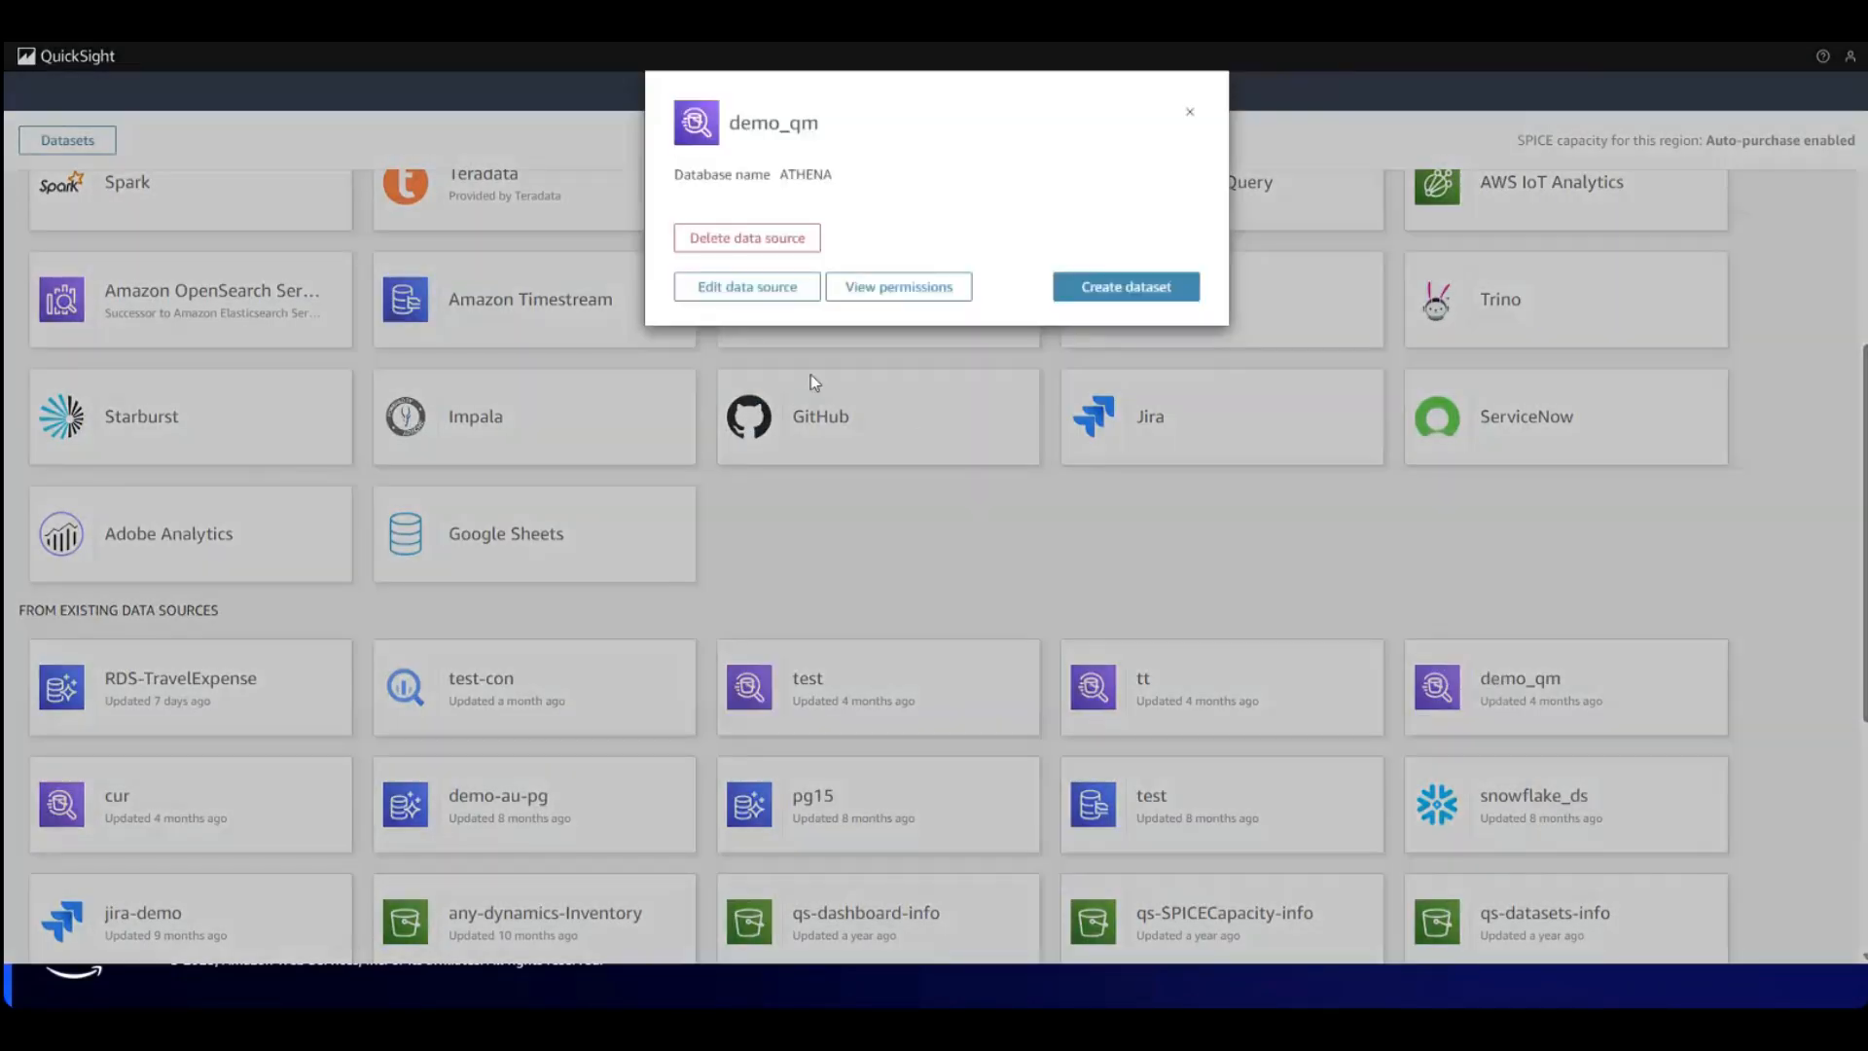
left_click(866, 288)
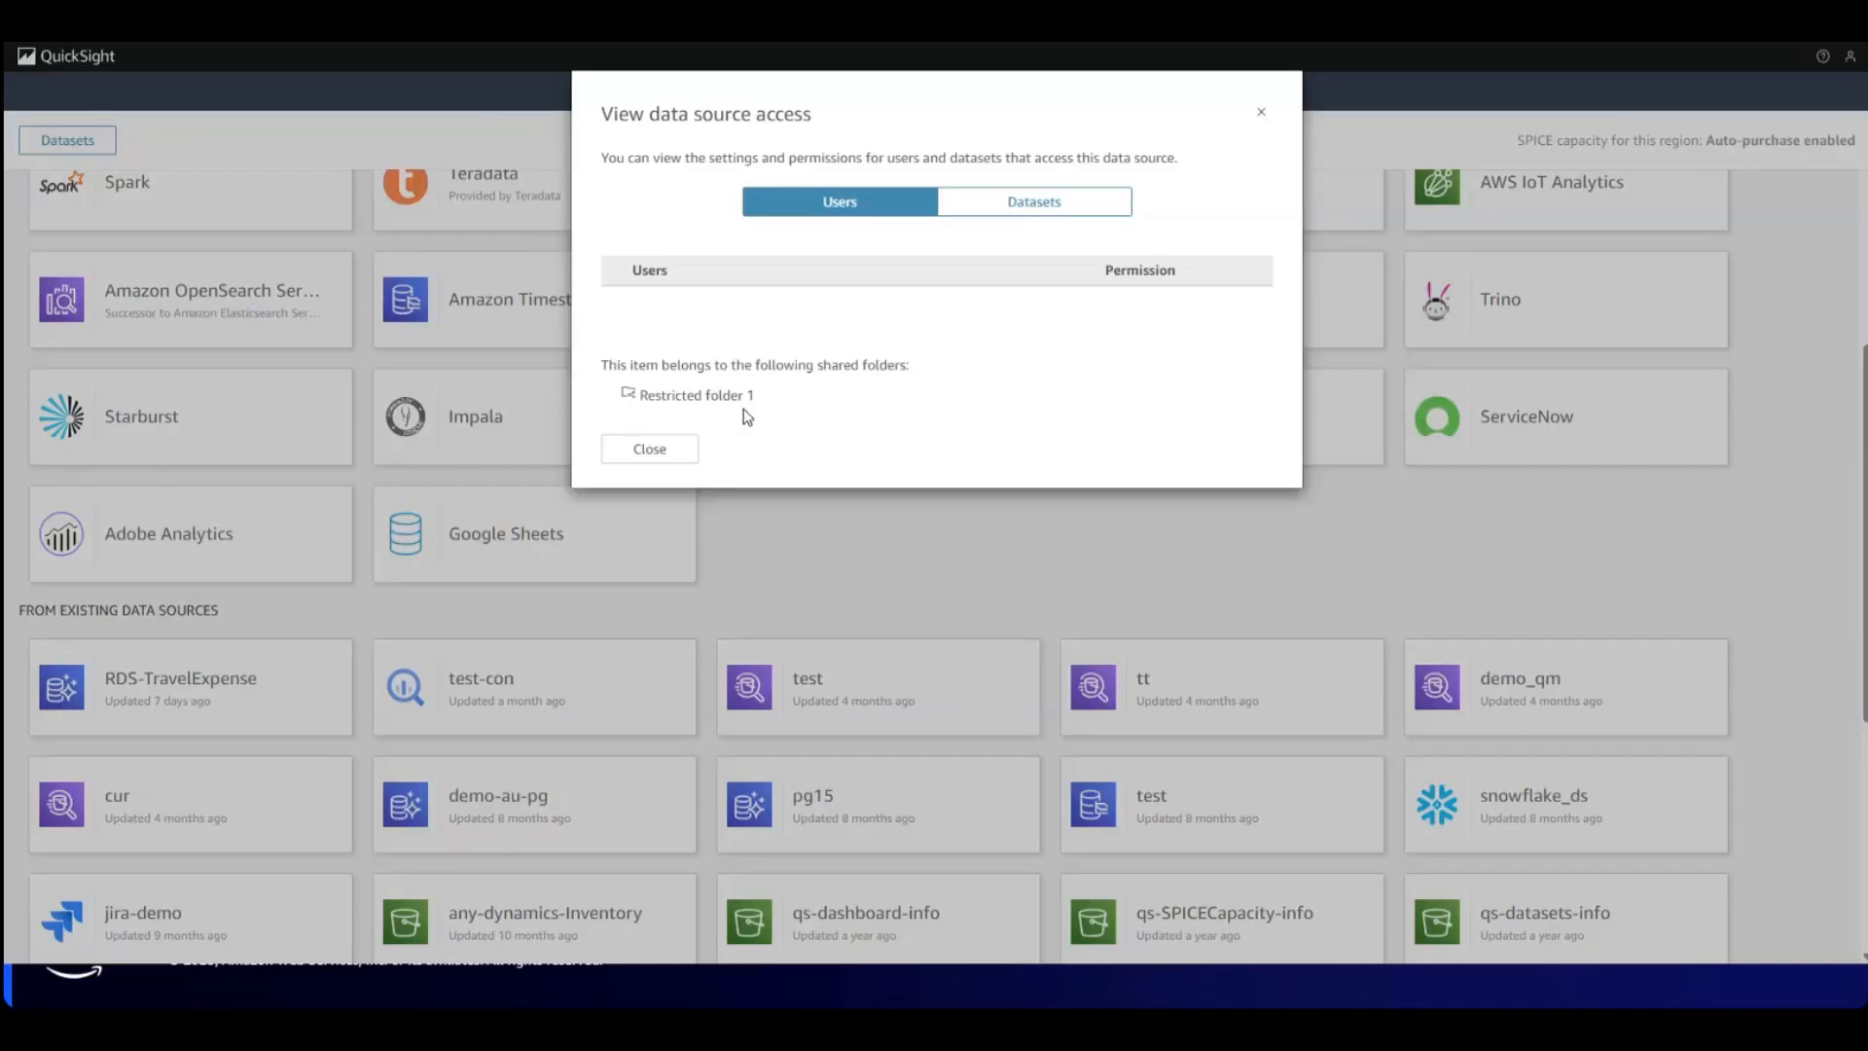
left_click(1261, 112)
Step: Create a dataset from demo_qm with the qm-sales table of the qmdemo database and open it for editing and preview
left_click(1492, 695)
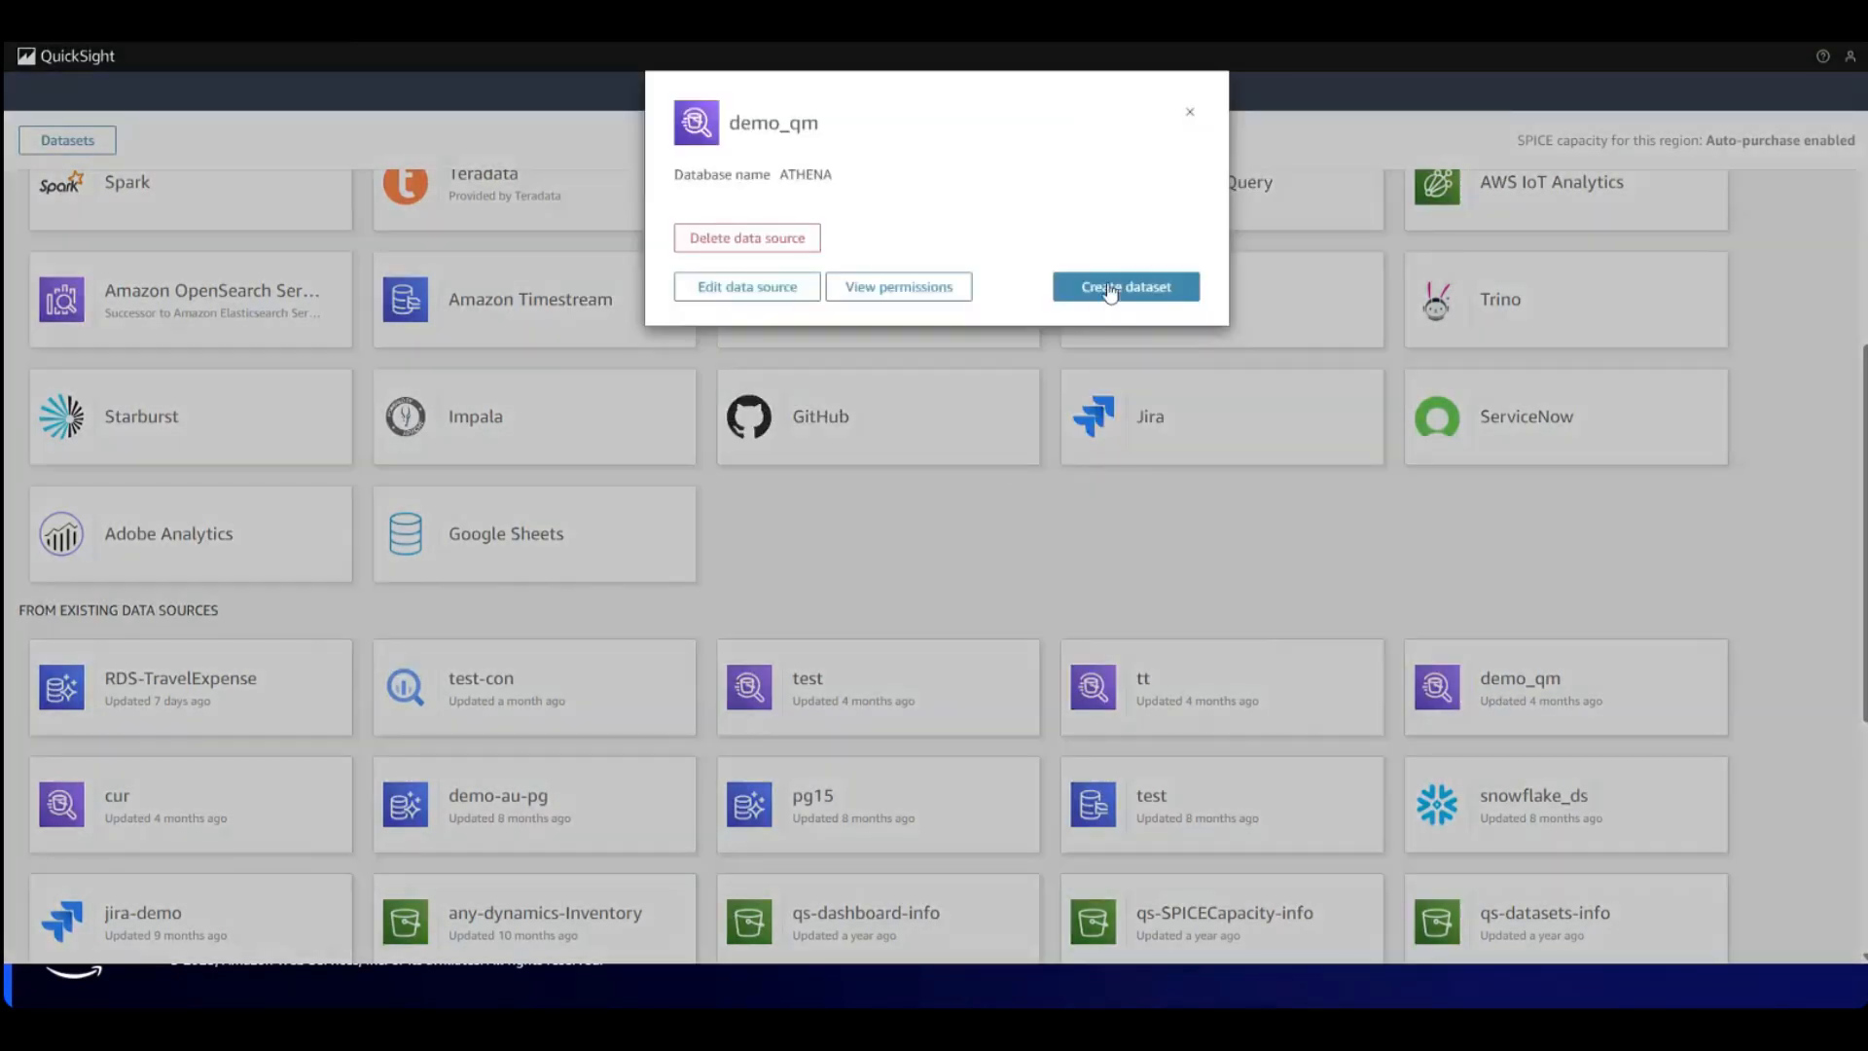
left_click(1112, 290)
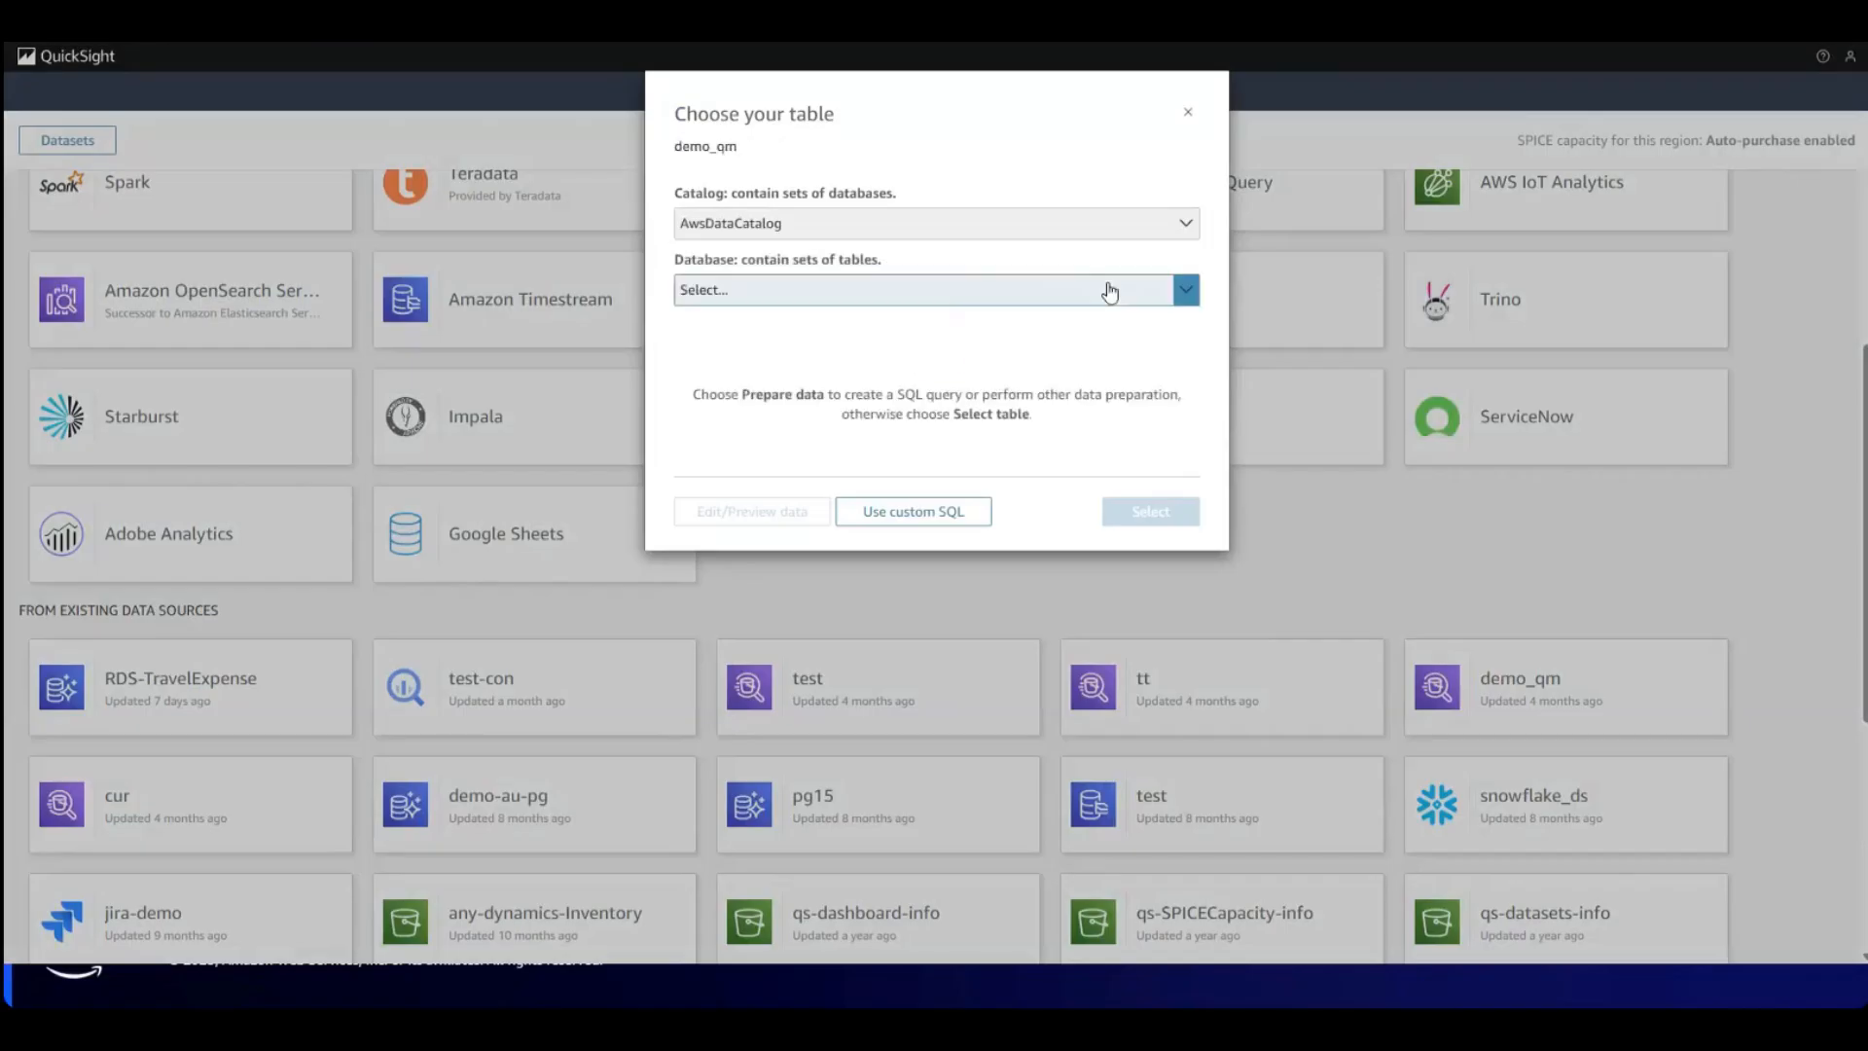
left_click(784, 292)
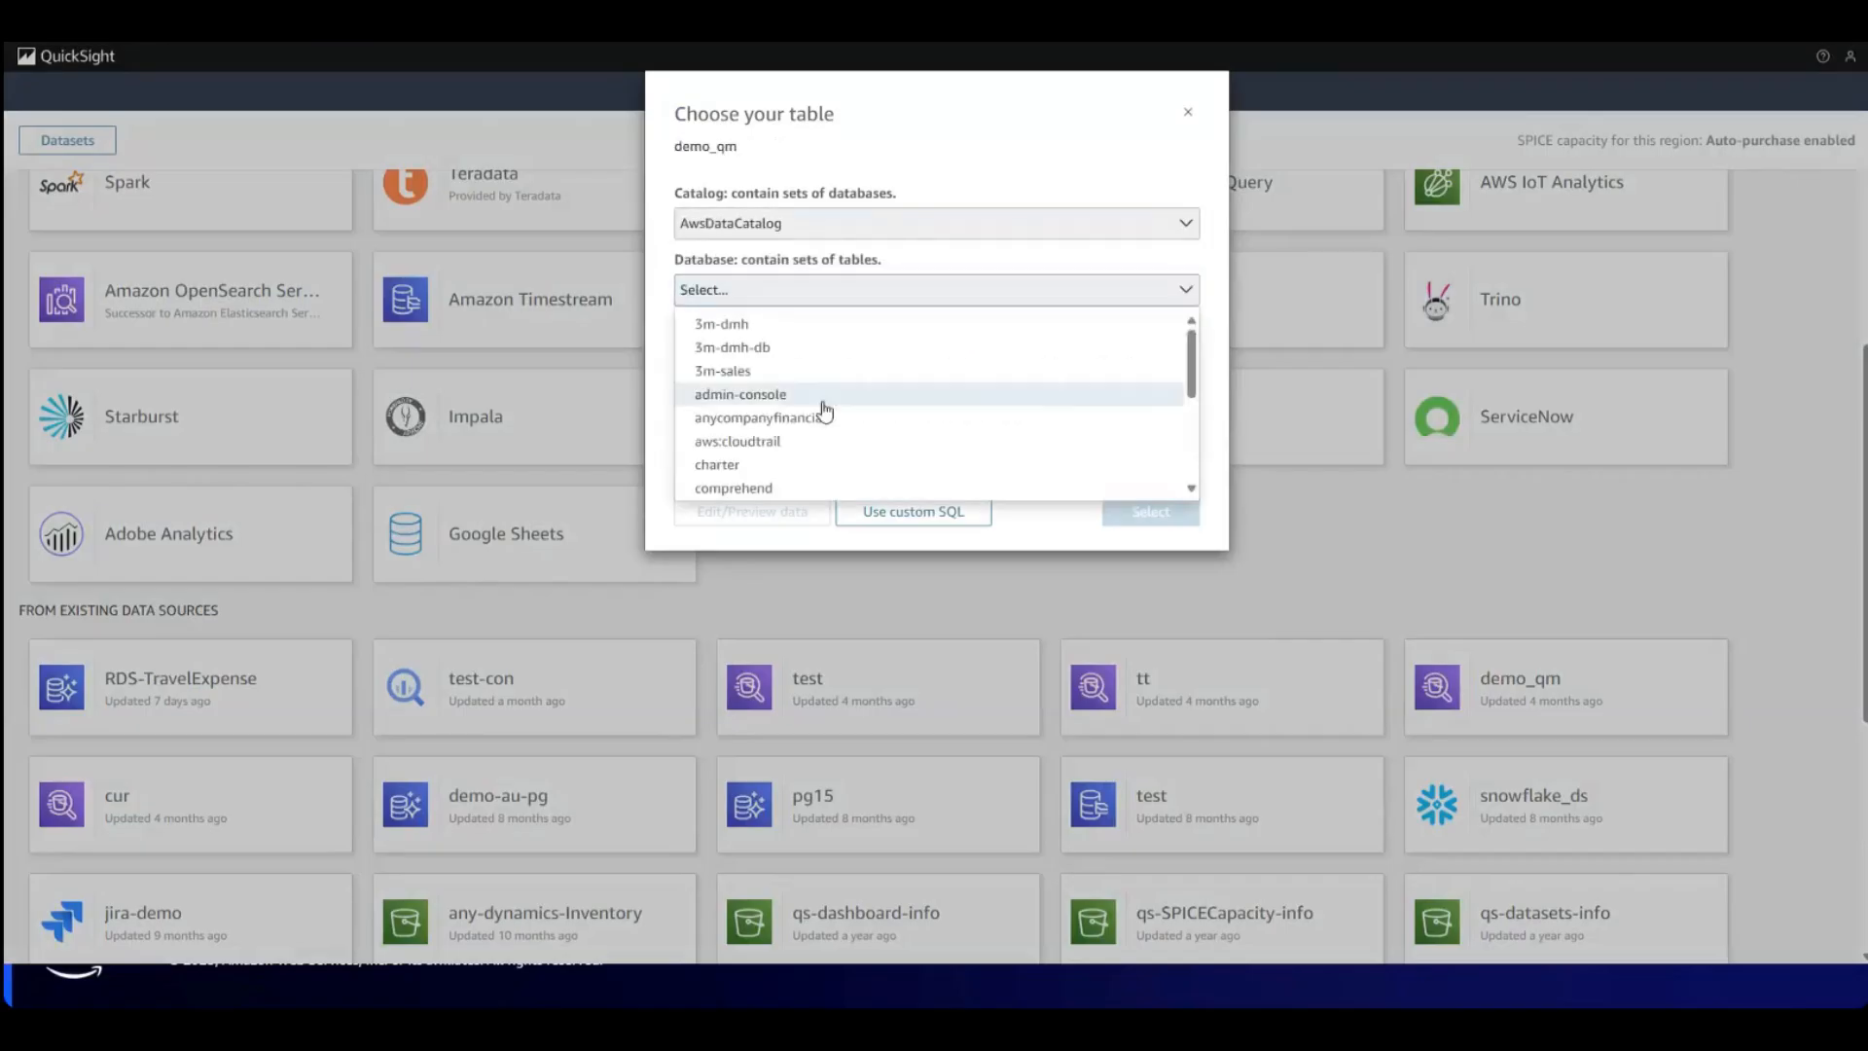
scroll(822, 408, "down", 1)
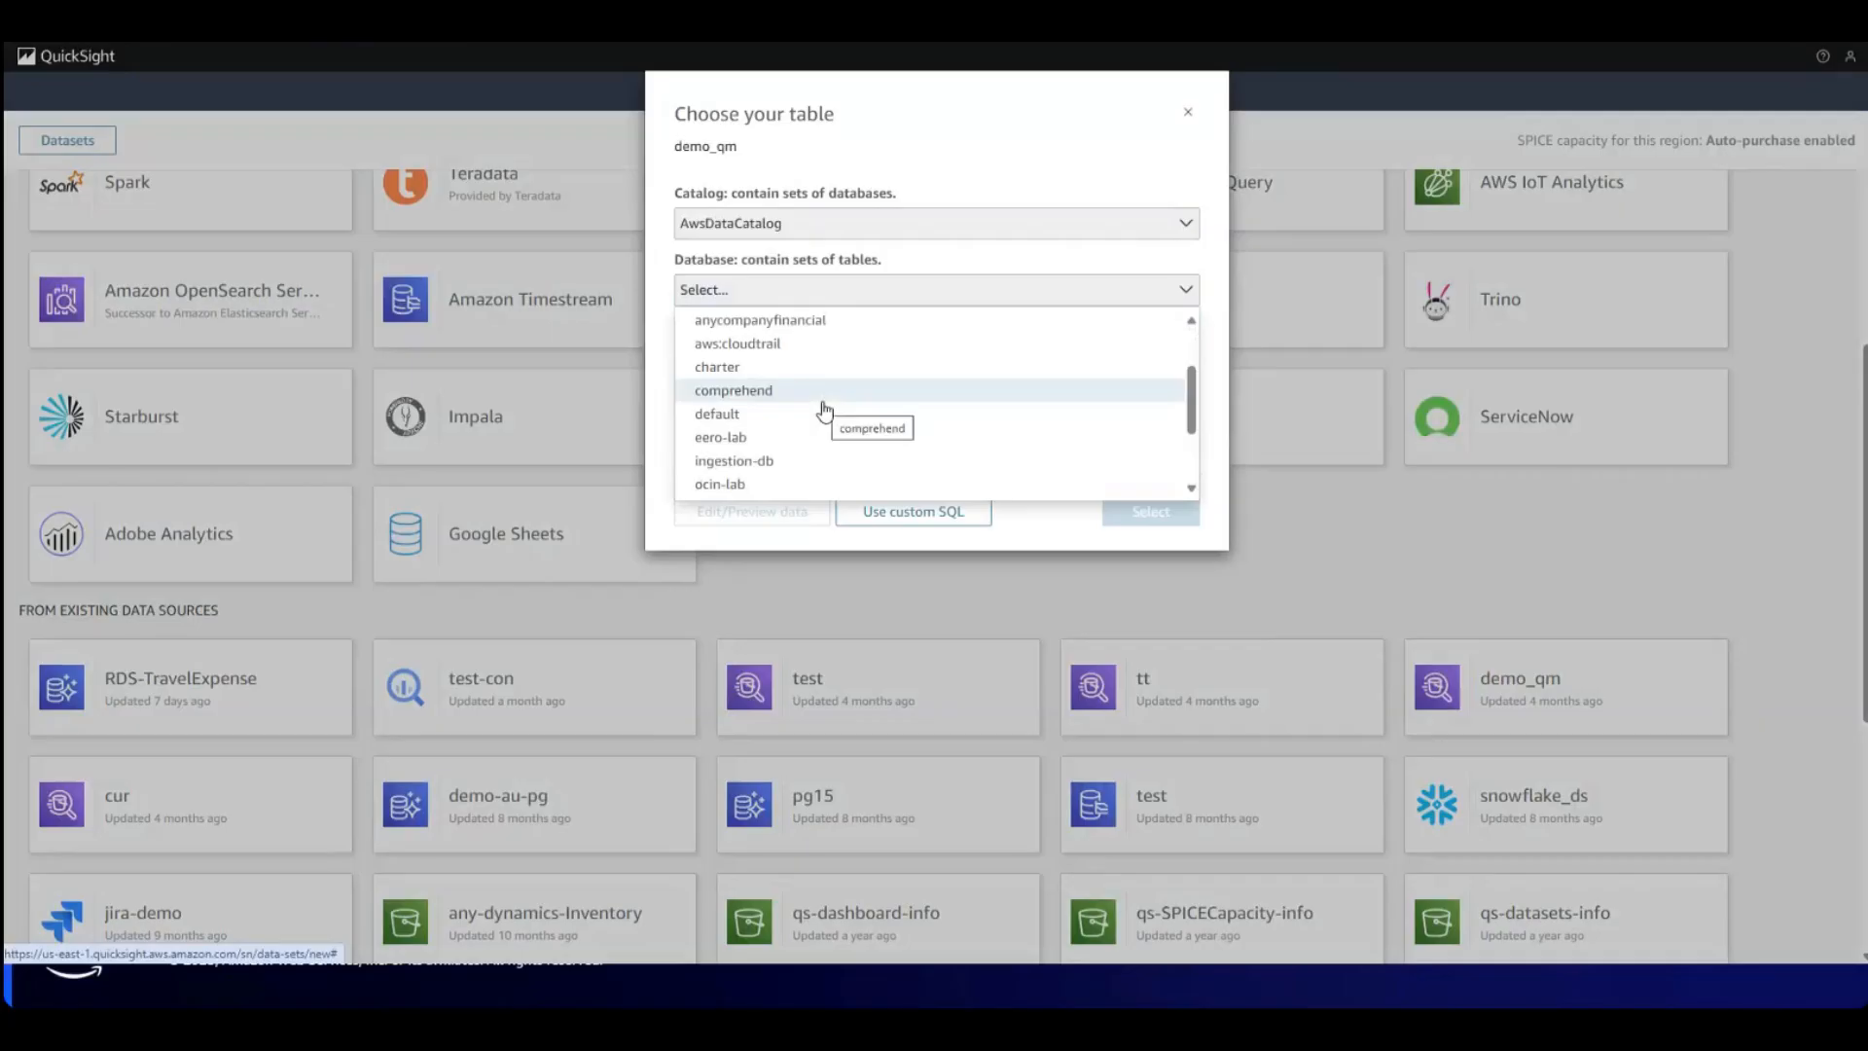
scroll(823, 409, "down", 1)
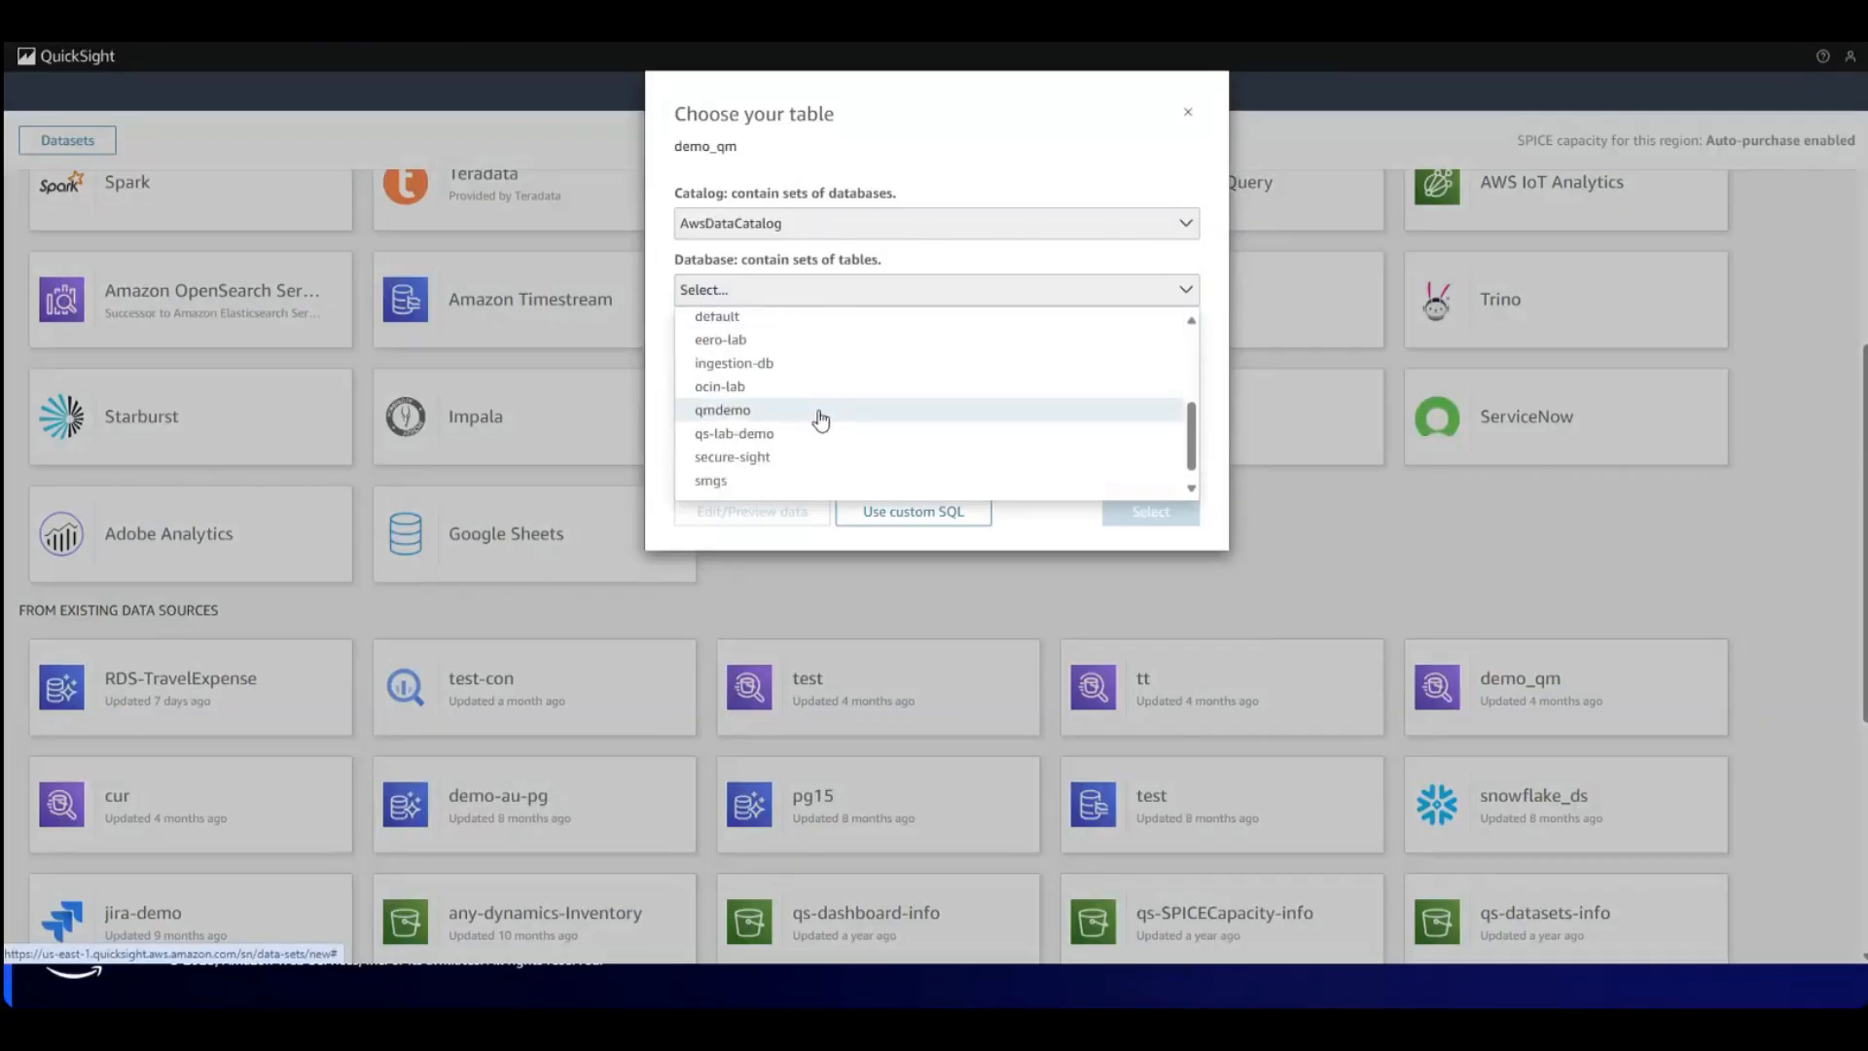
left_click(820, 410)
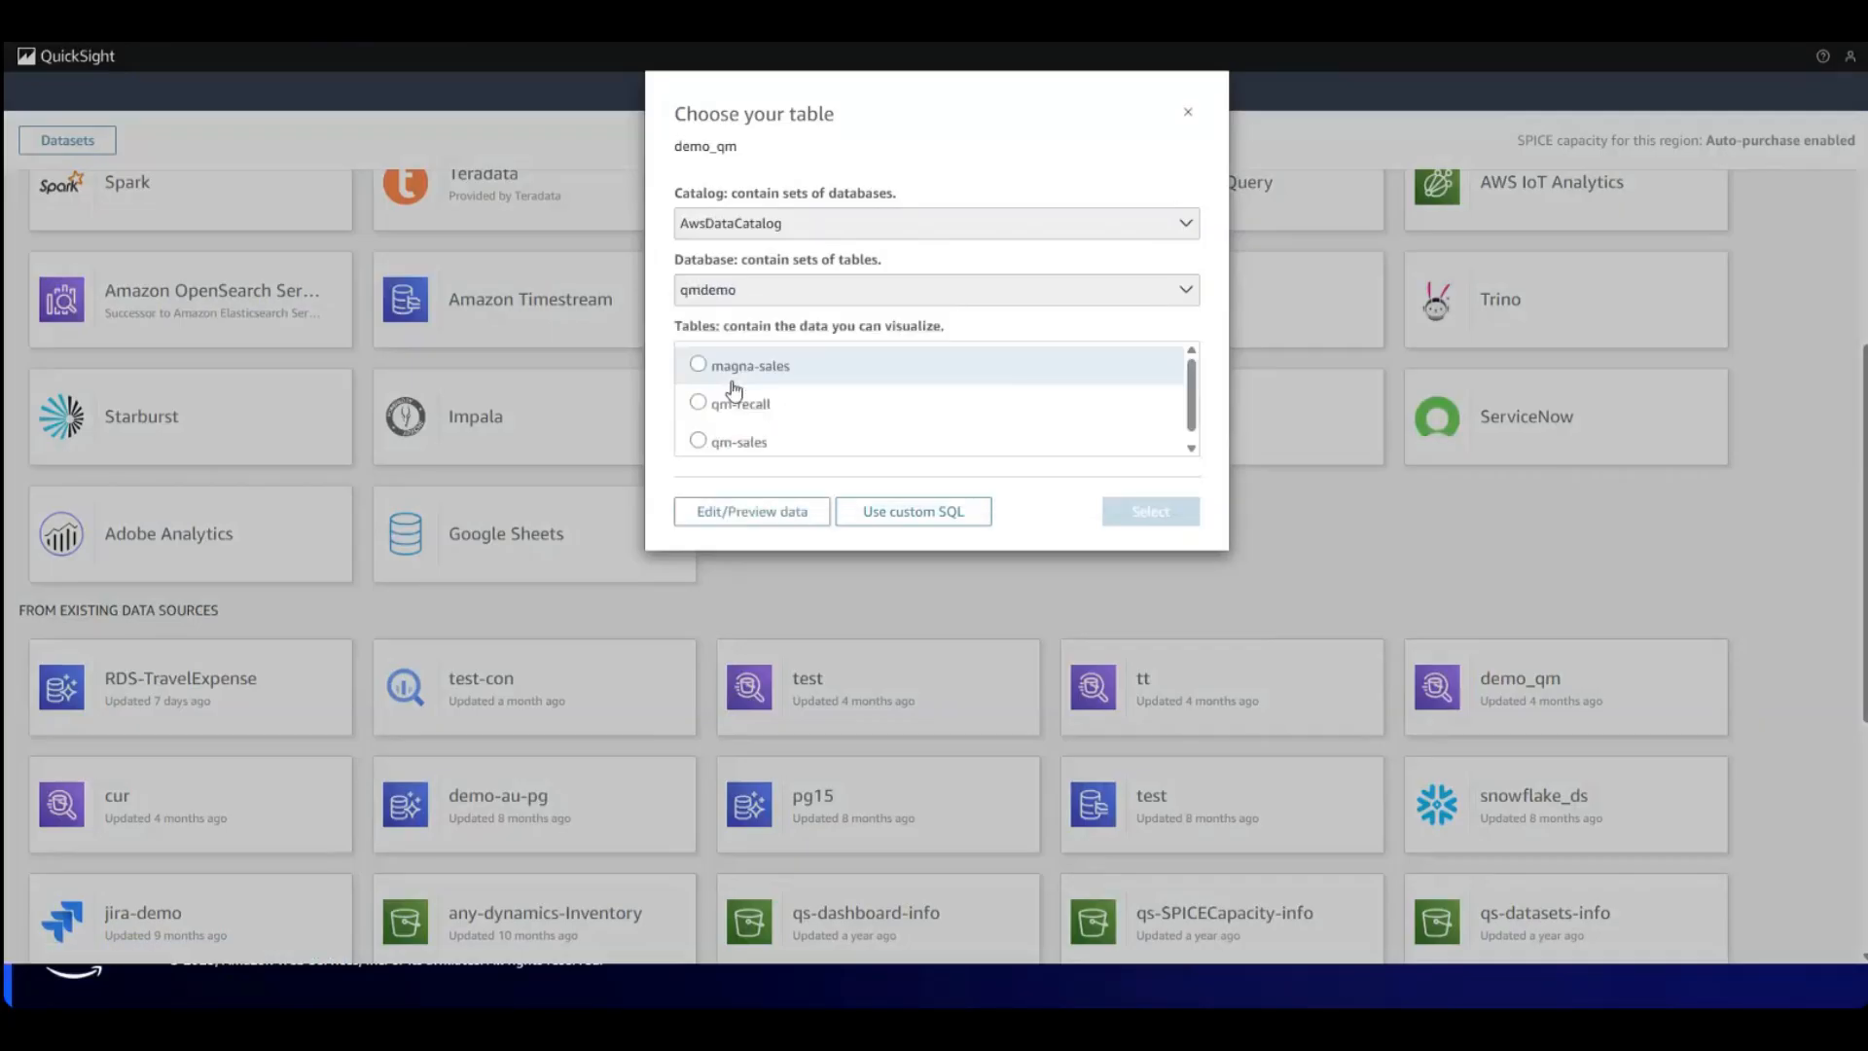
left_click(697, 439)
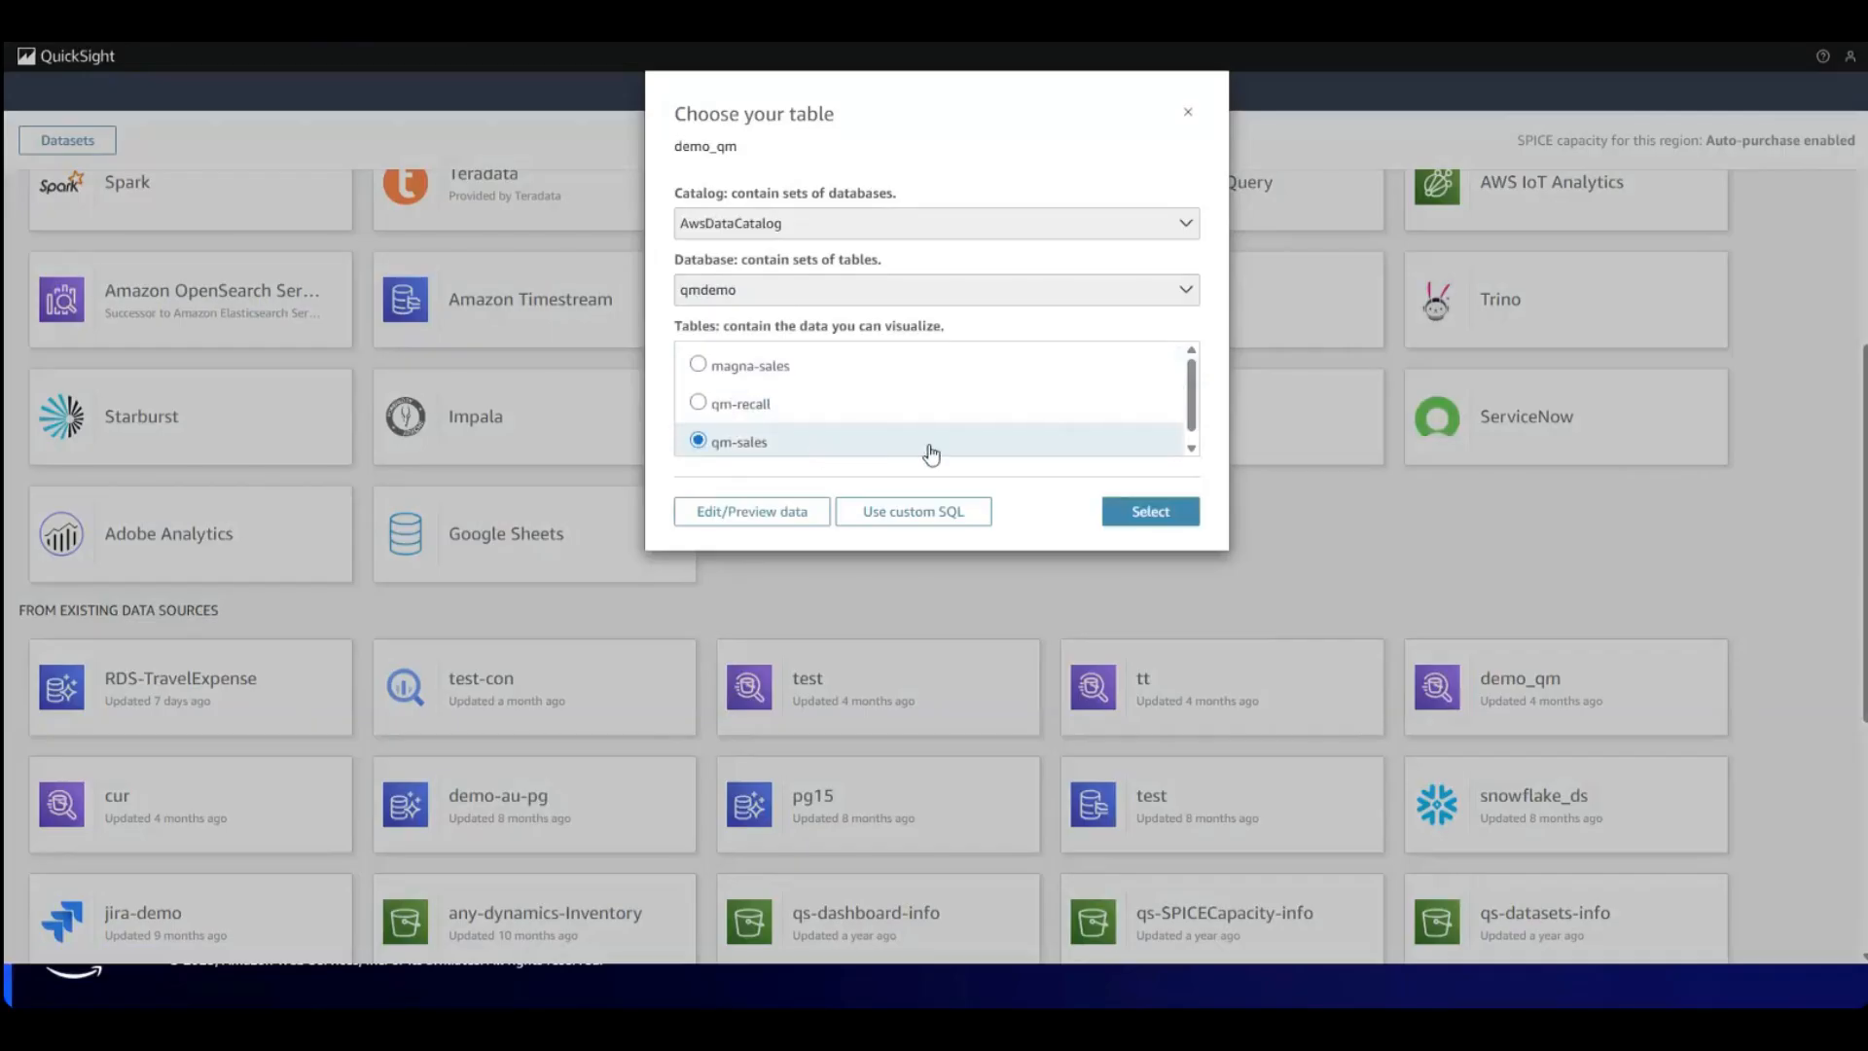
left_click(769, 518)
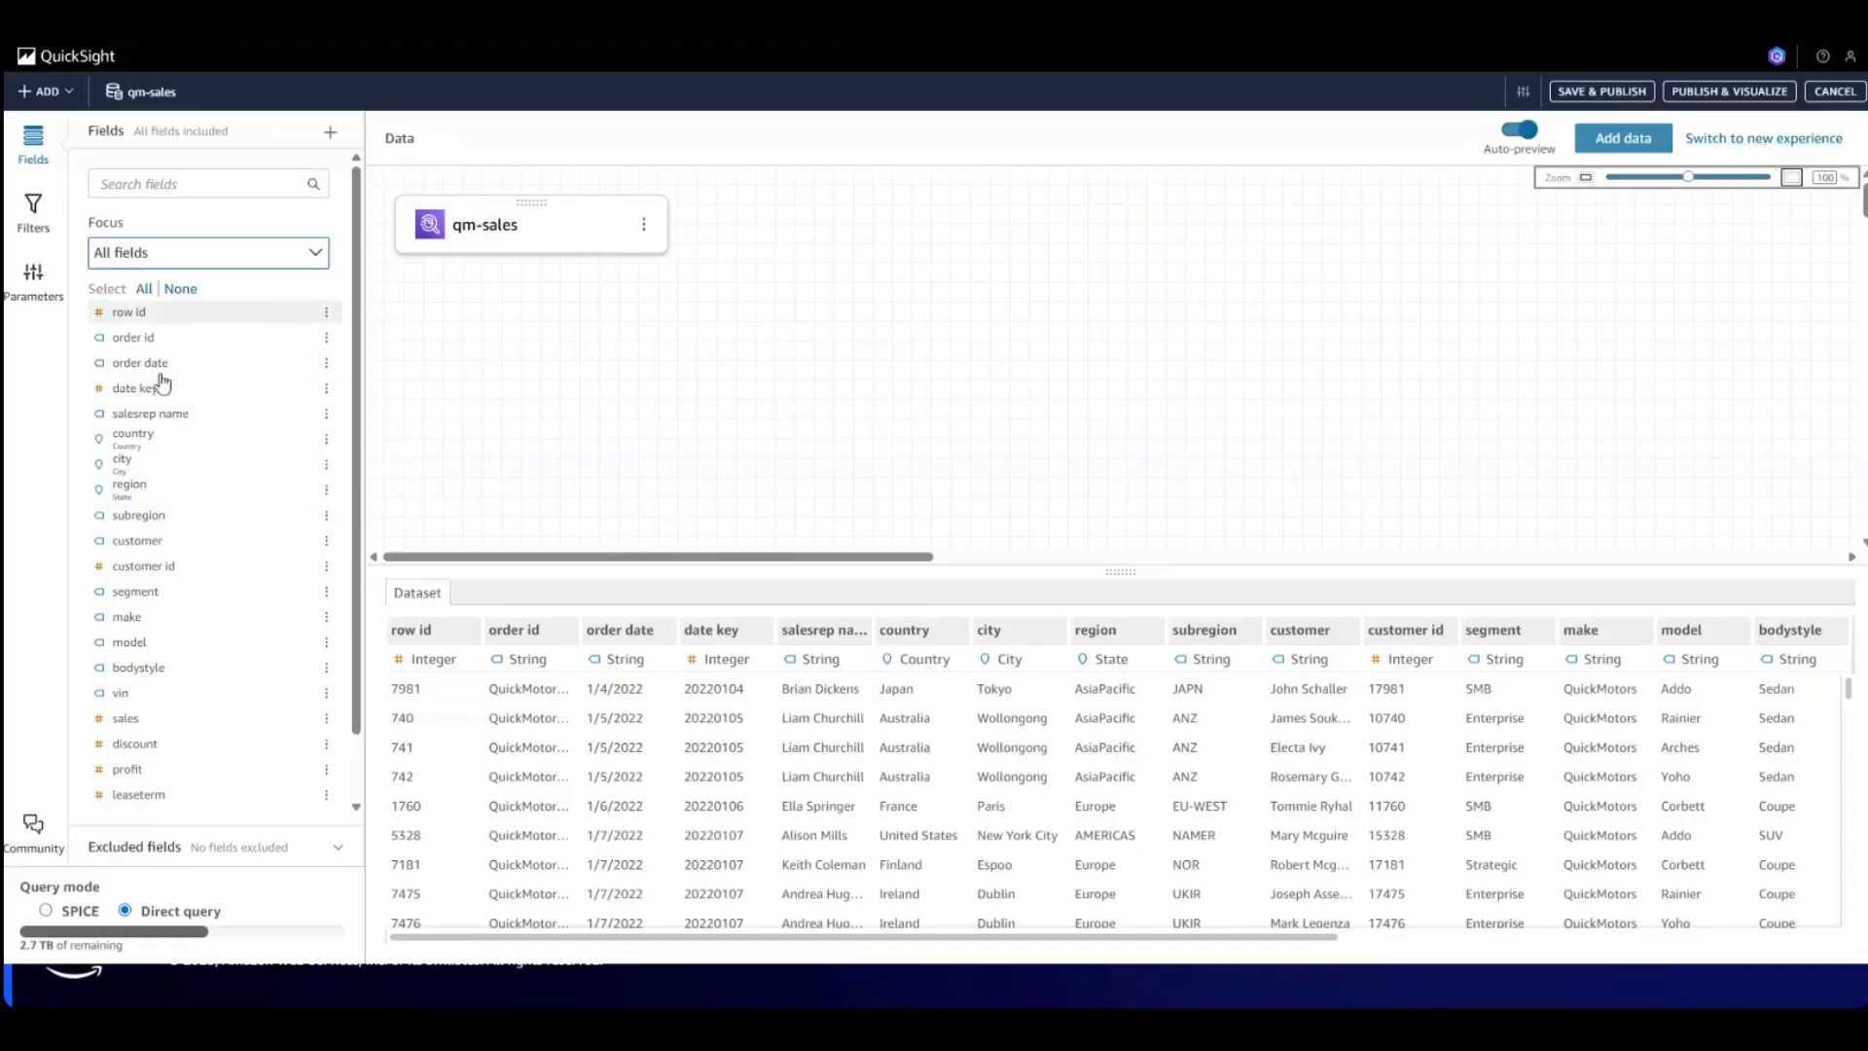
left_click(920, 776)
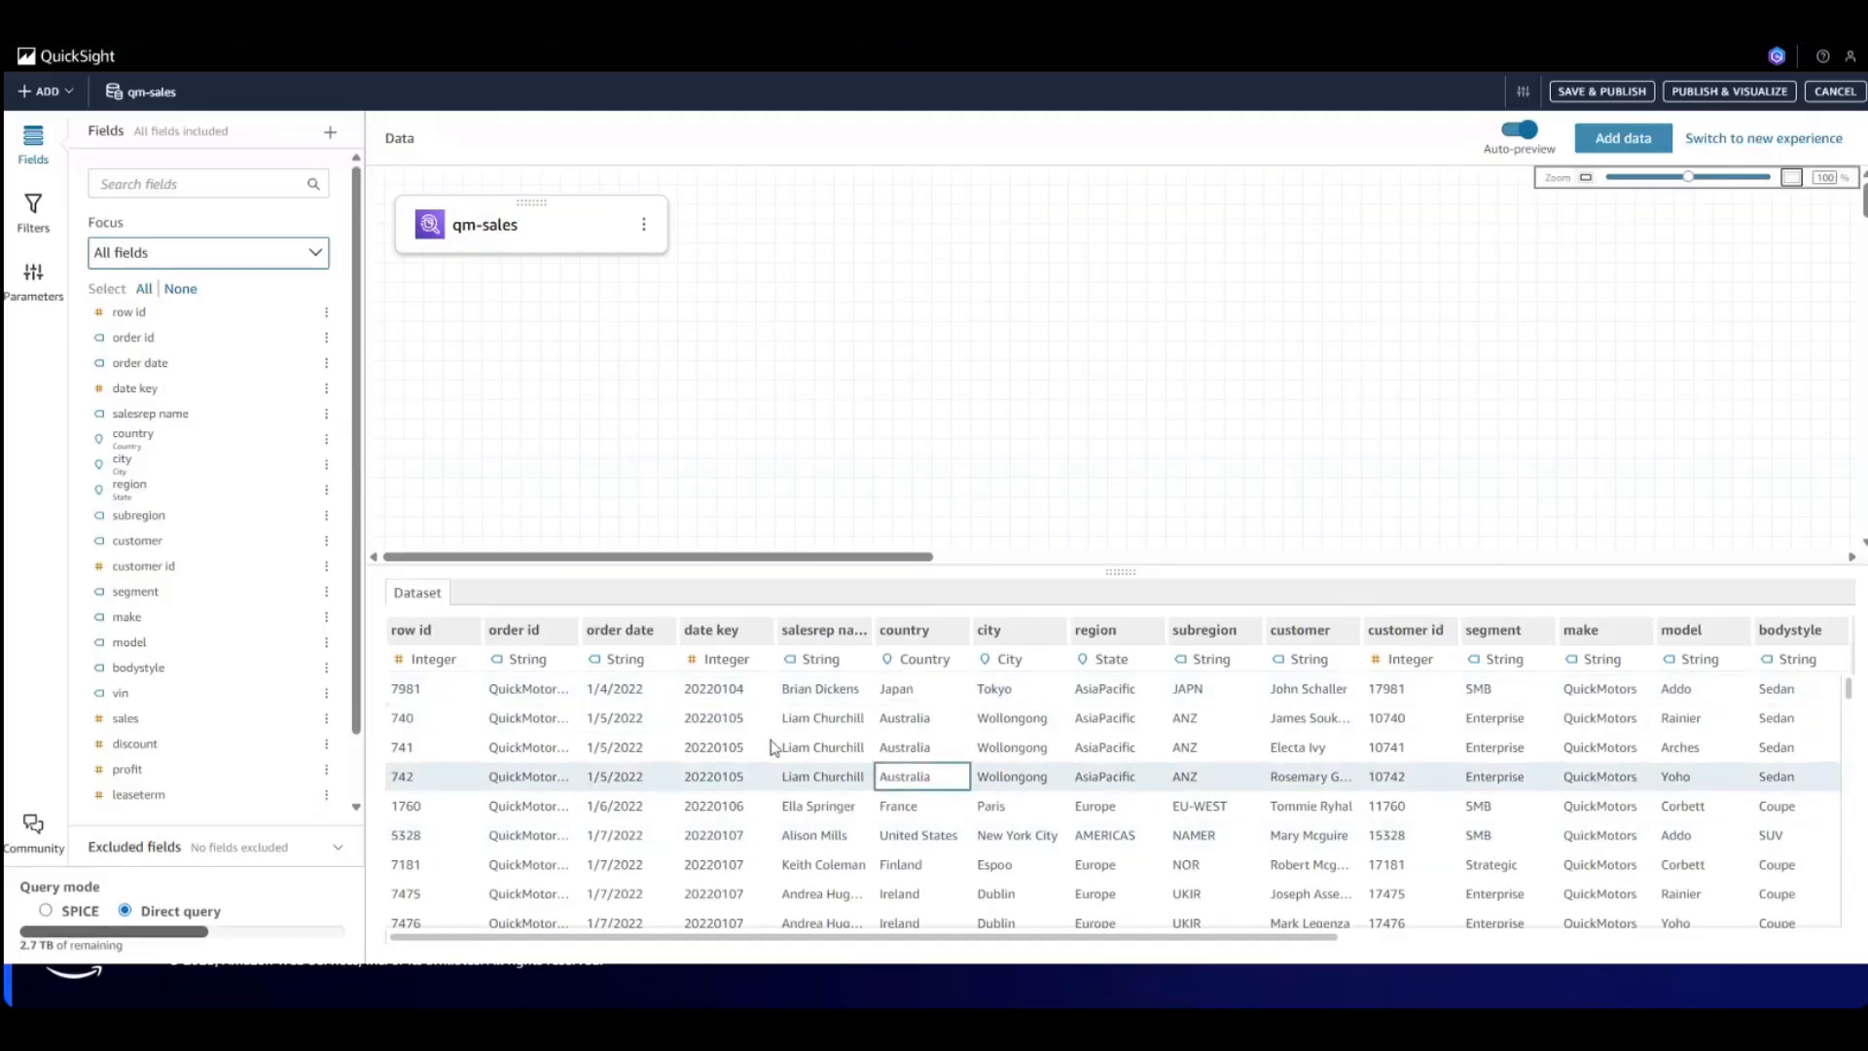
left_click(747, 747)
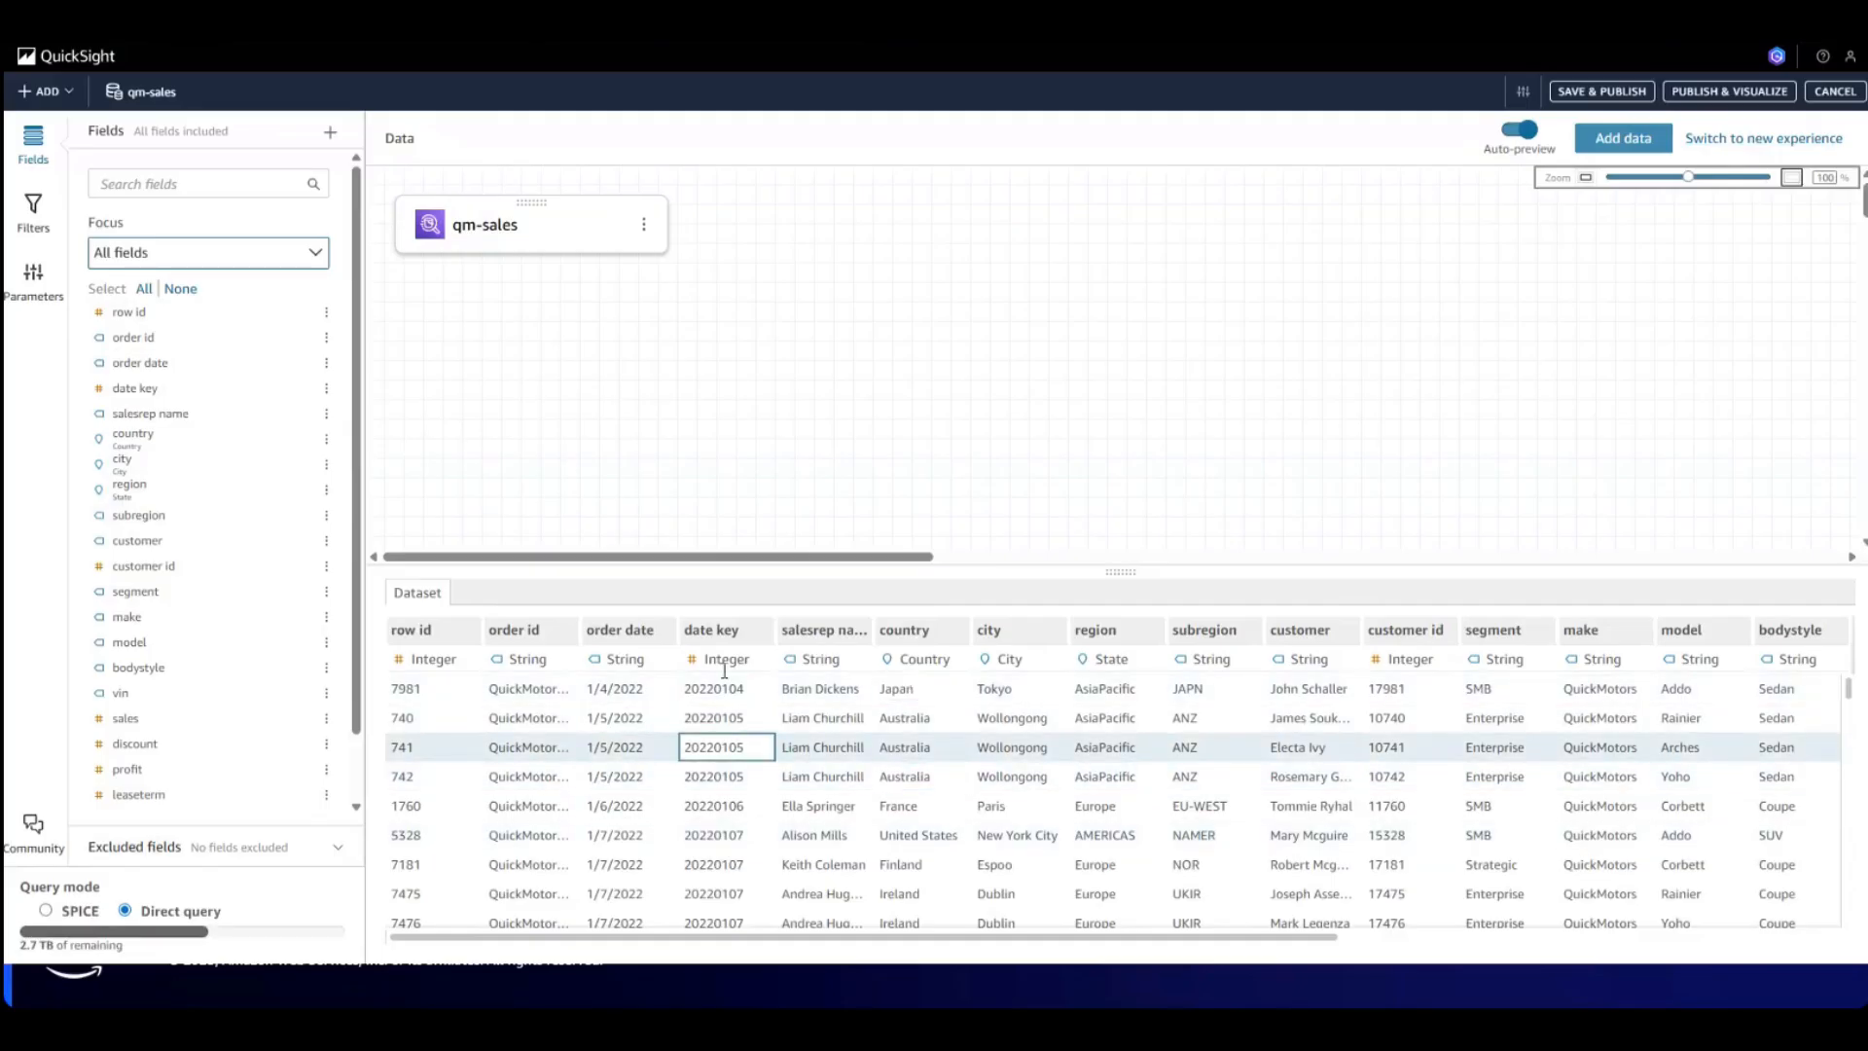
left_click(1620, 145)
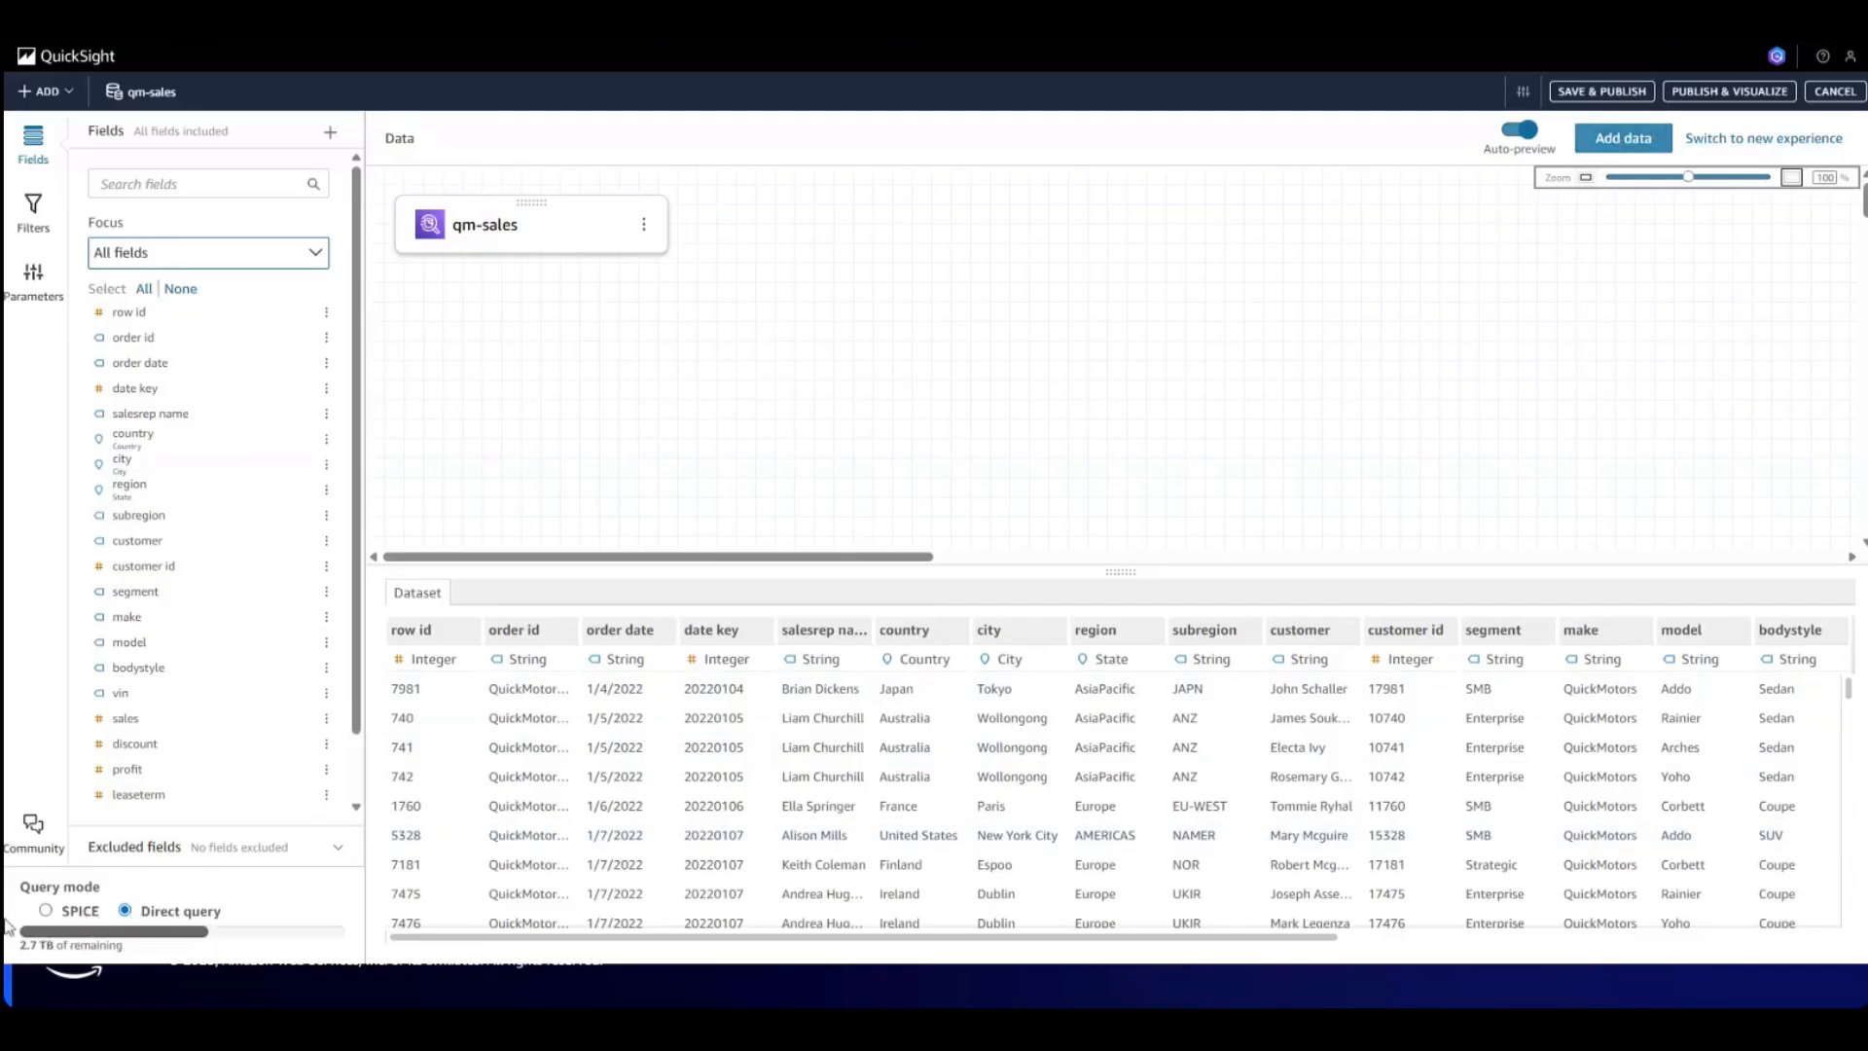
Step: Set the dataset's query mode to SPICE, and save and publish it in the shared folder Restricted folder 1
left_click(45, 909)
left_click(1603, 92)
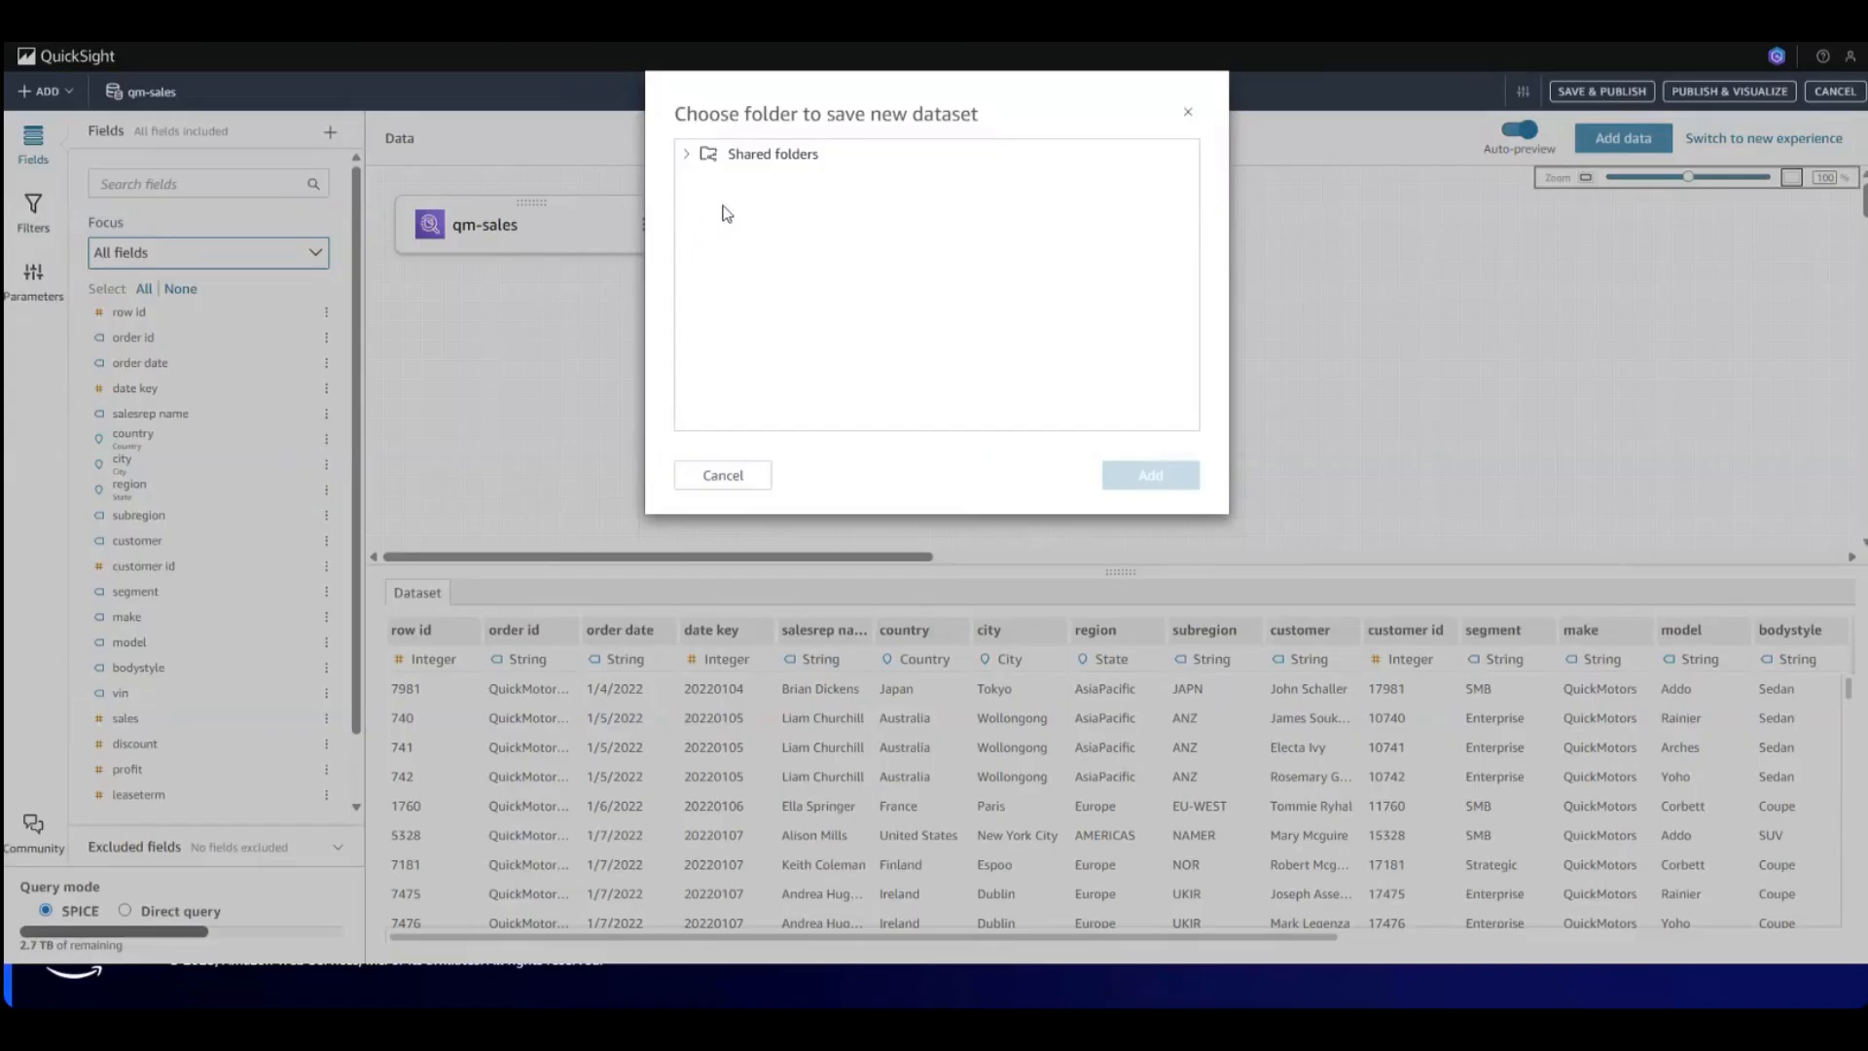
left_click(689, 156)
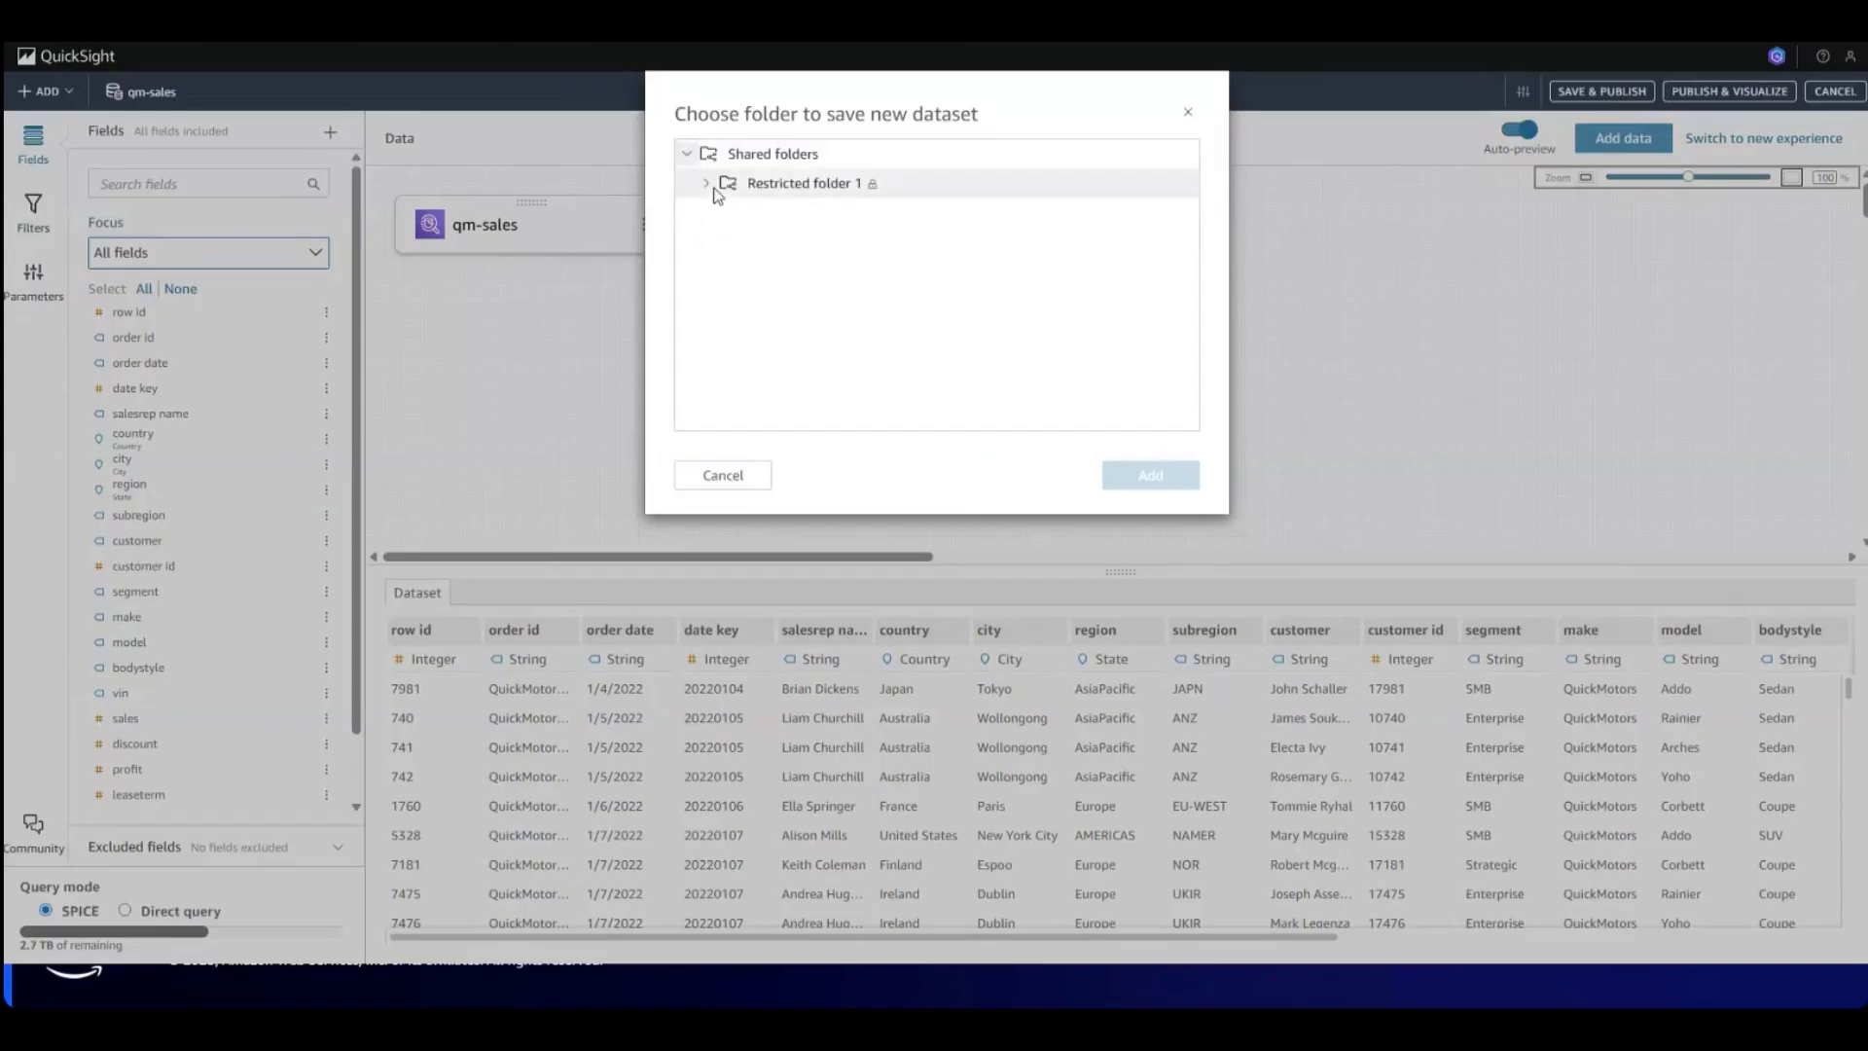
left_click(708, 184)
left_click(807, 185)
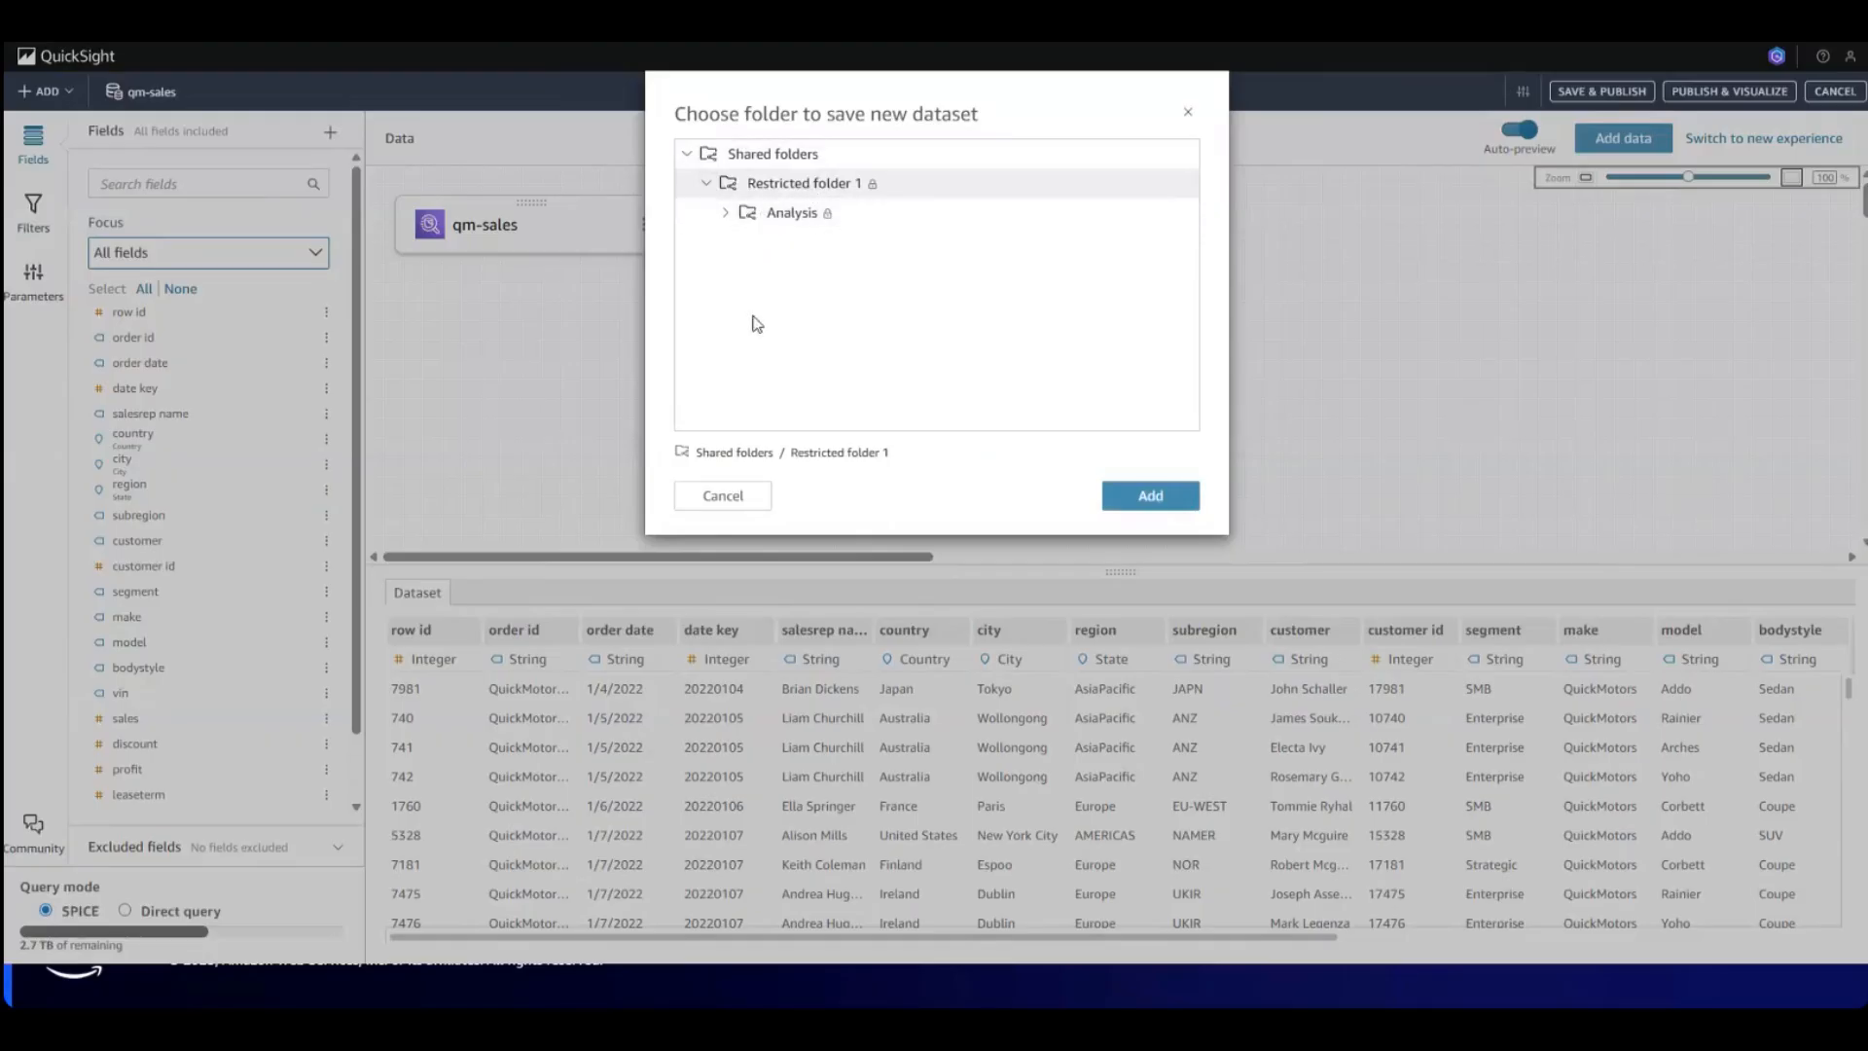
left_click(1148, 501)
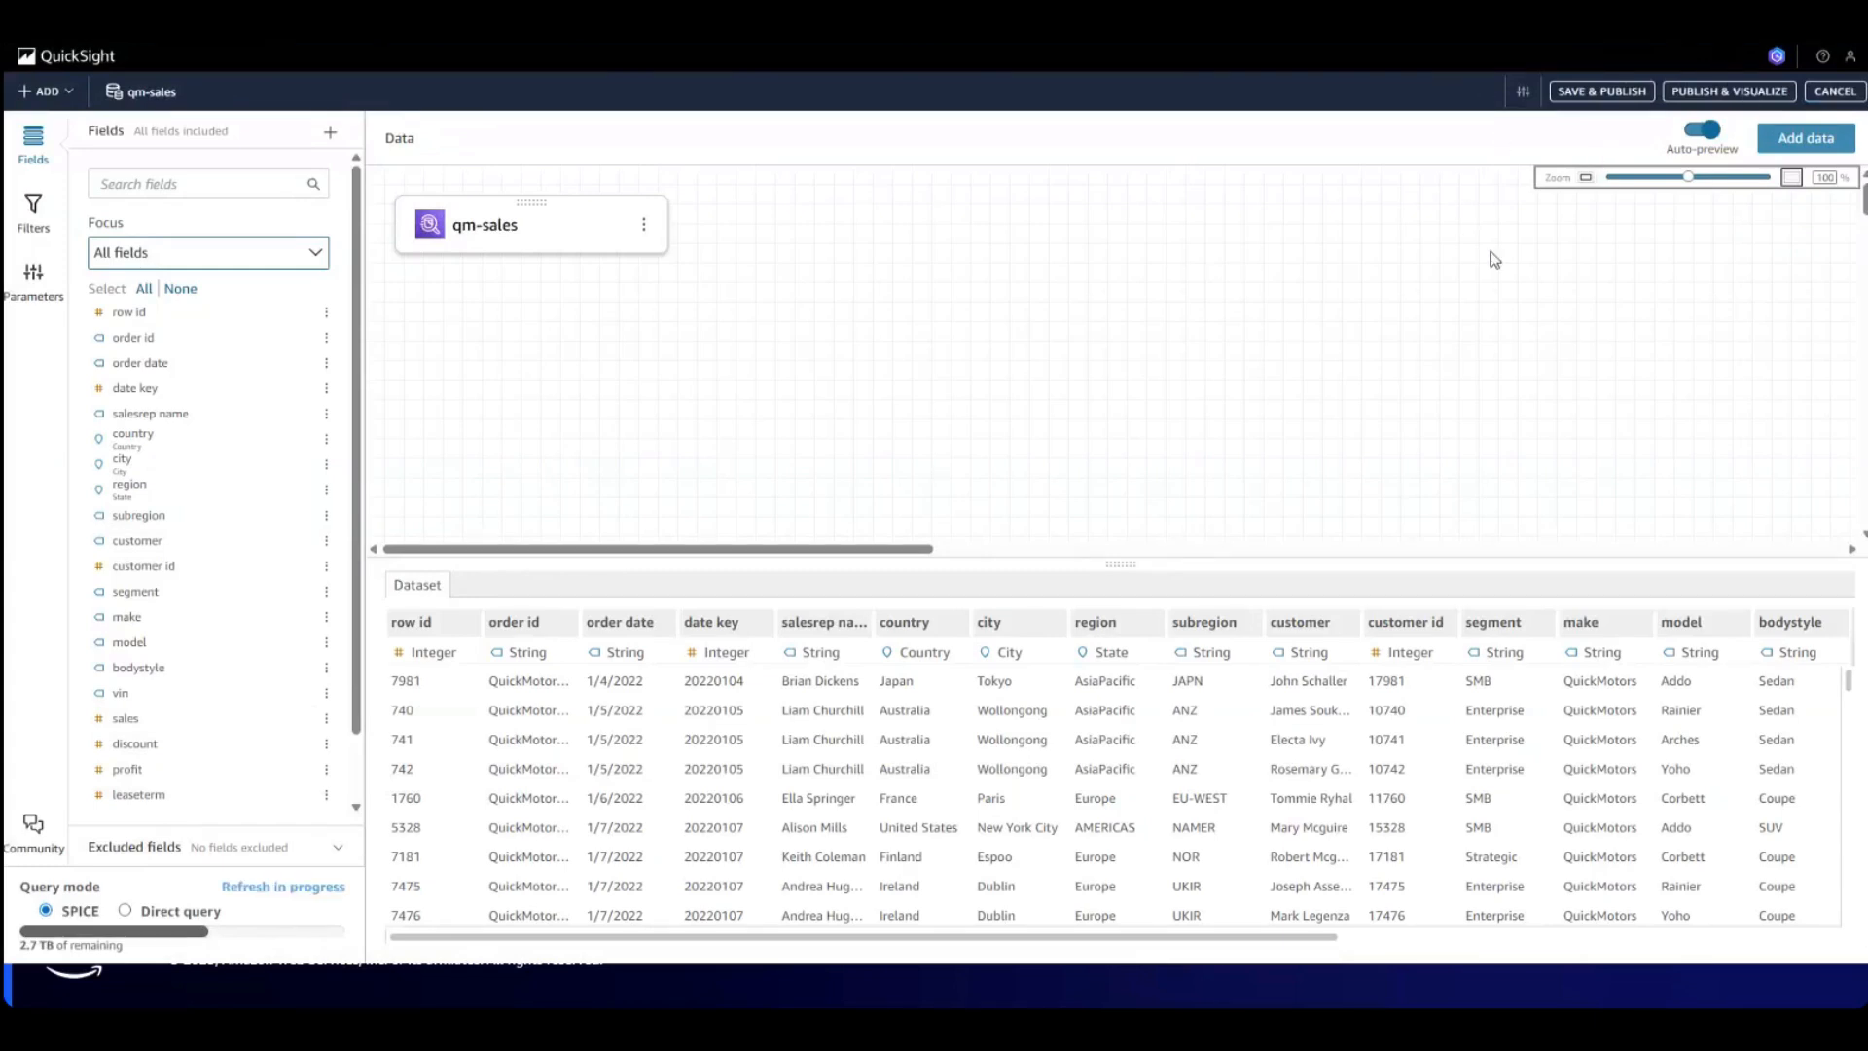
Step: Check the publishing history of the qm-sales dataset and close it again
left_click(1524, 97)
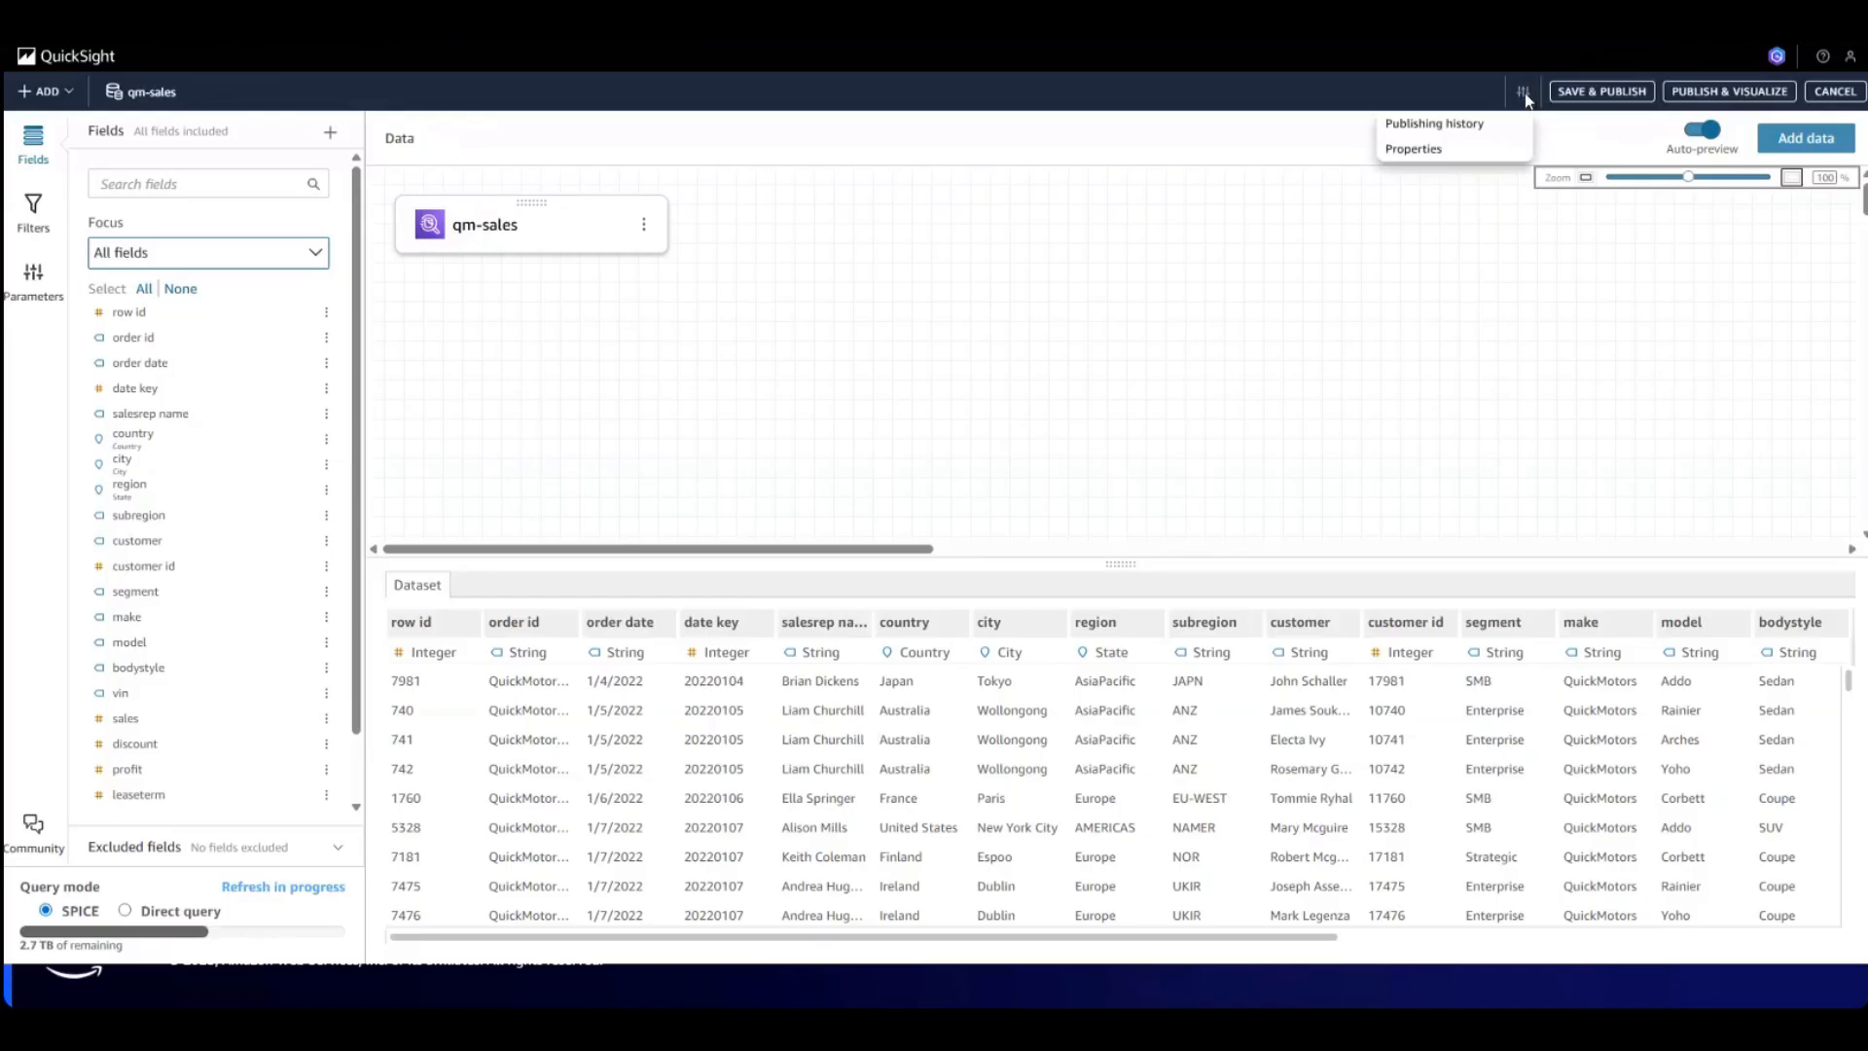
left_click(1458, 124)
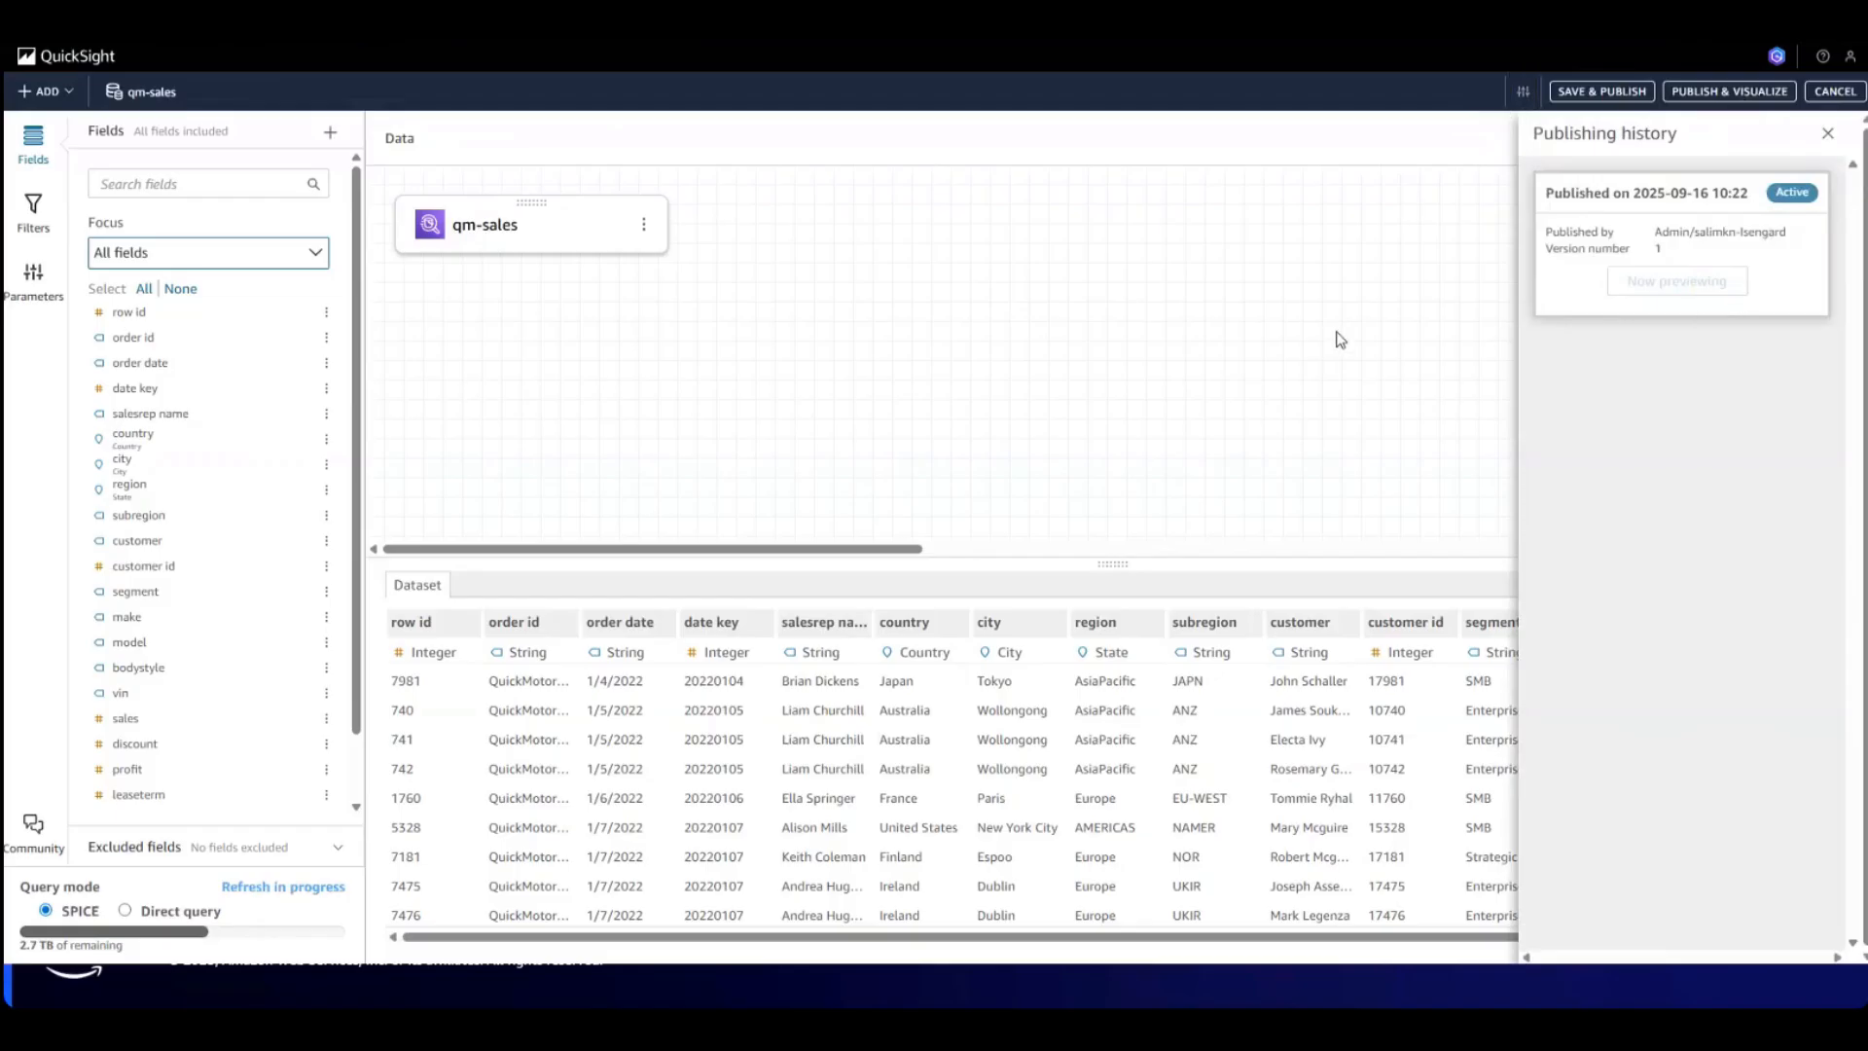
left_click(1829, 135)
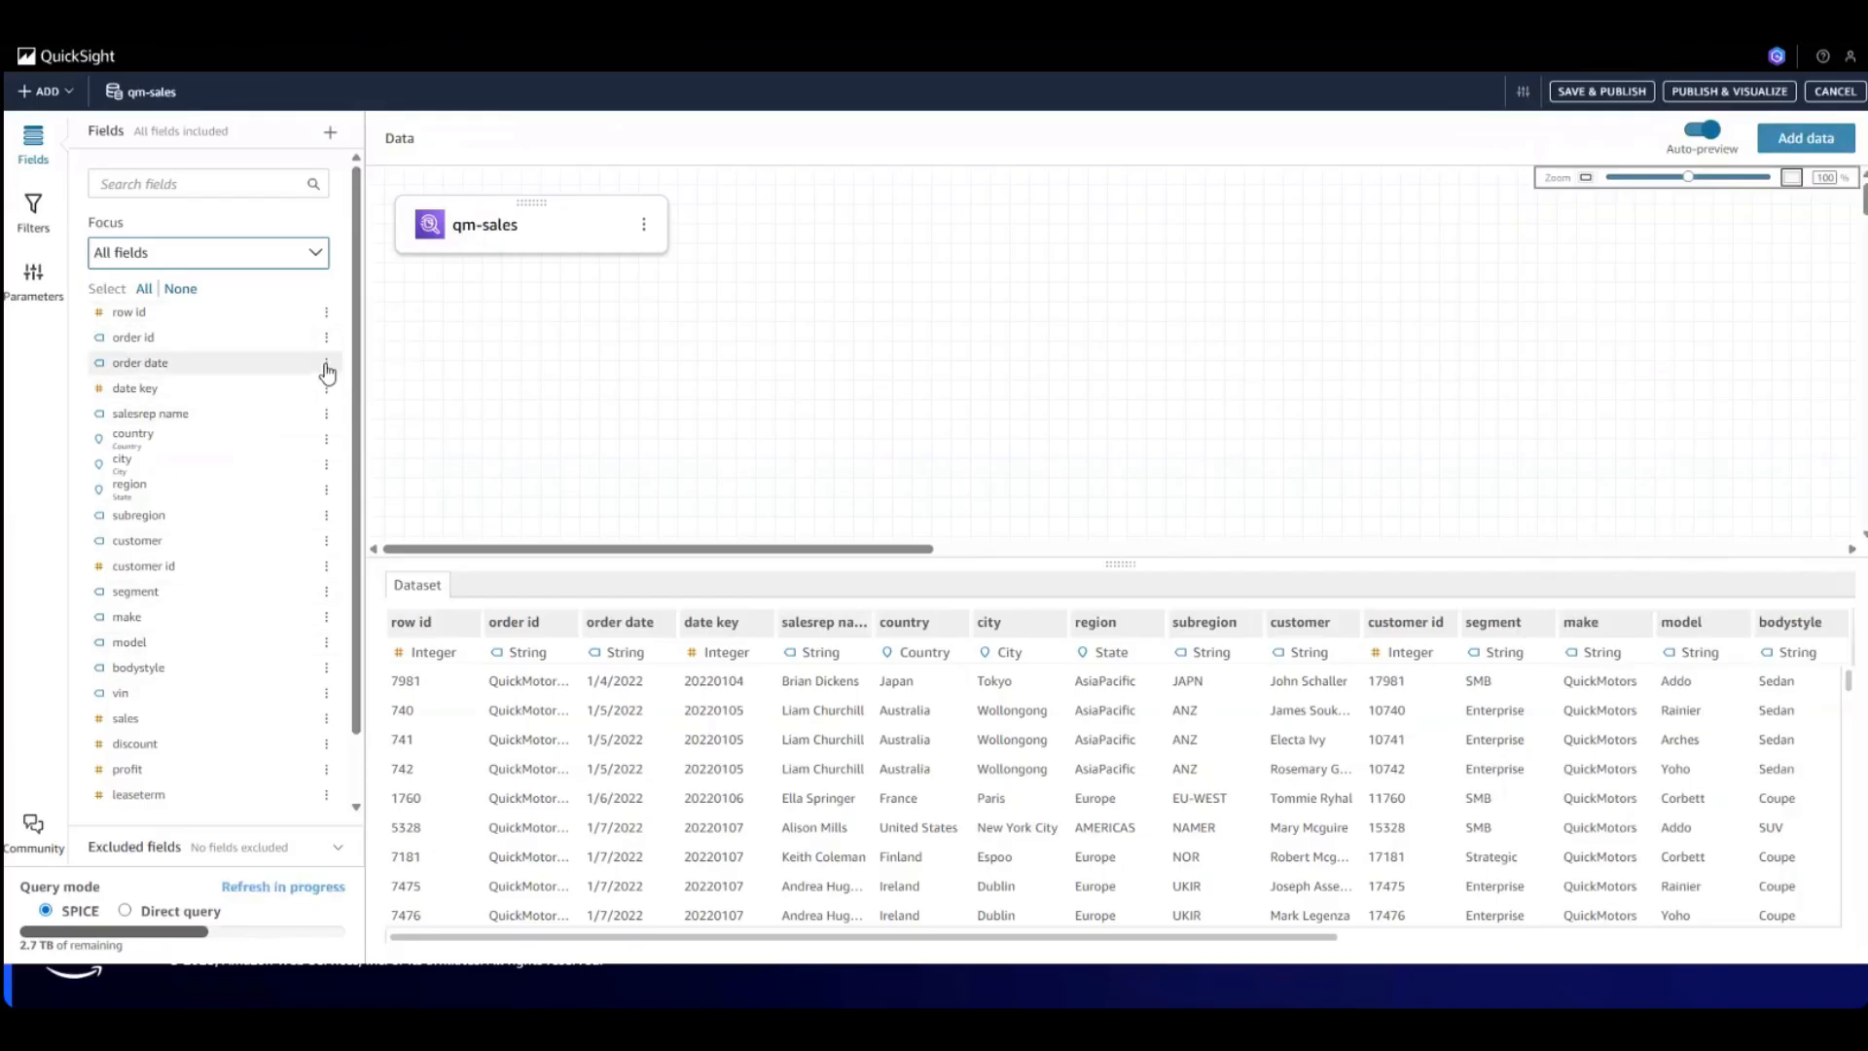
Step: Change the data type of the order date field to Date
left_click(326, 366)
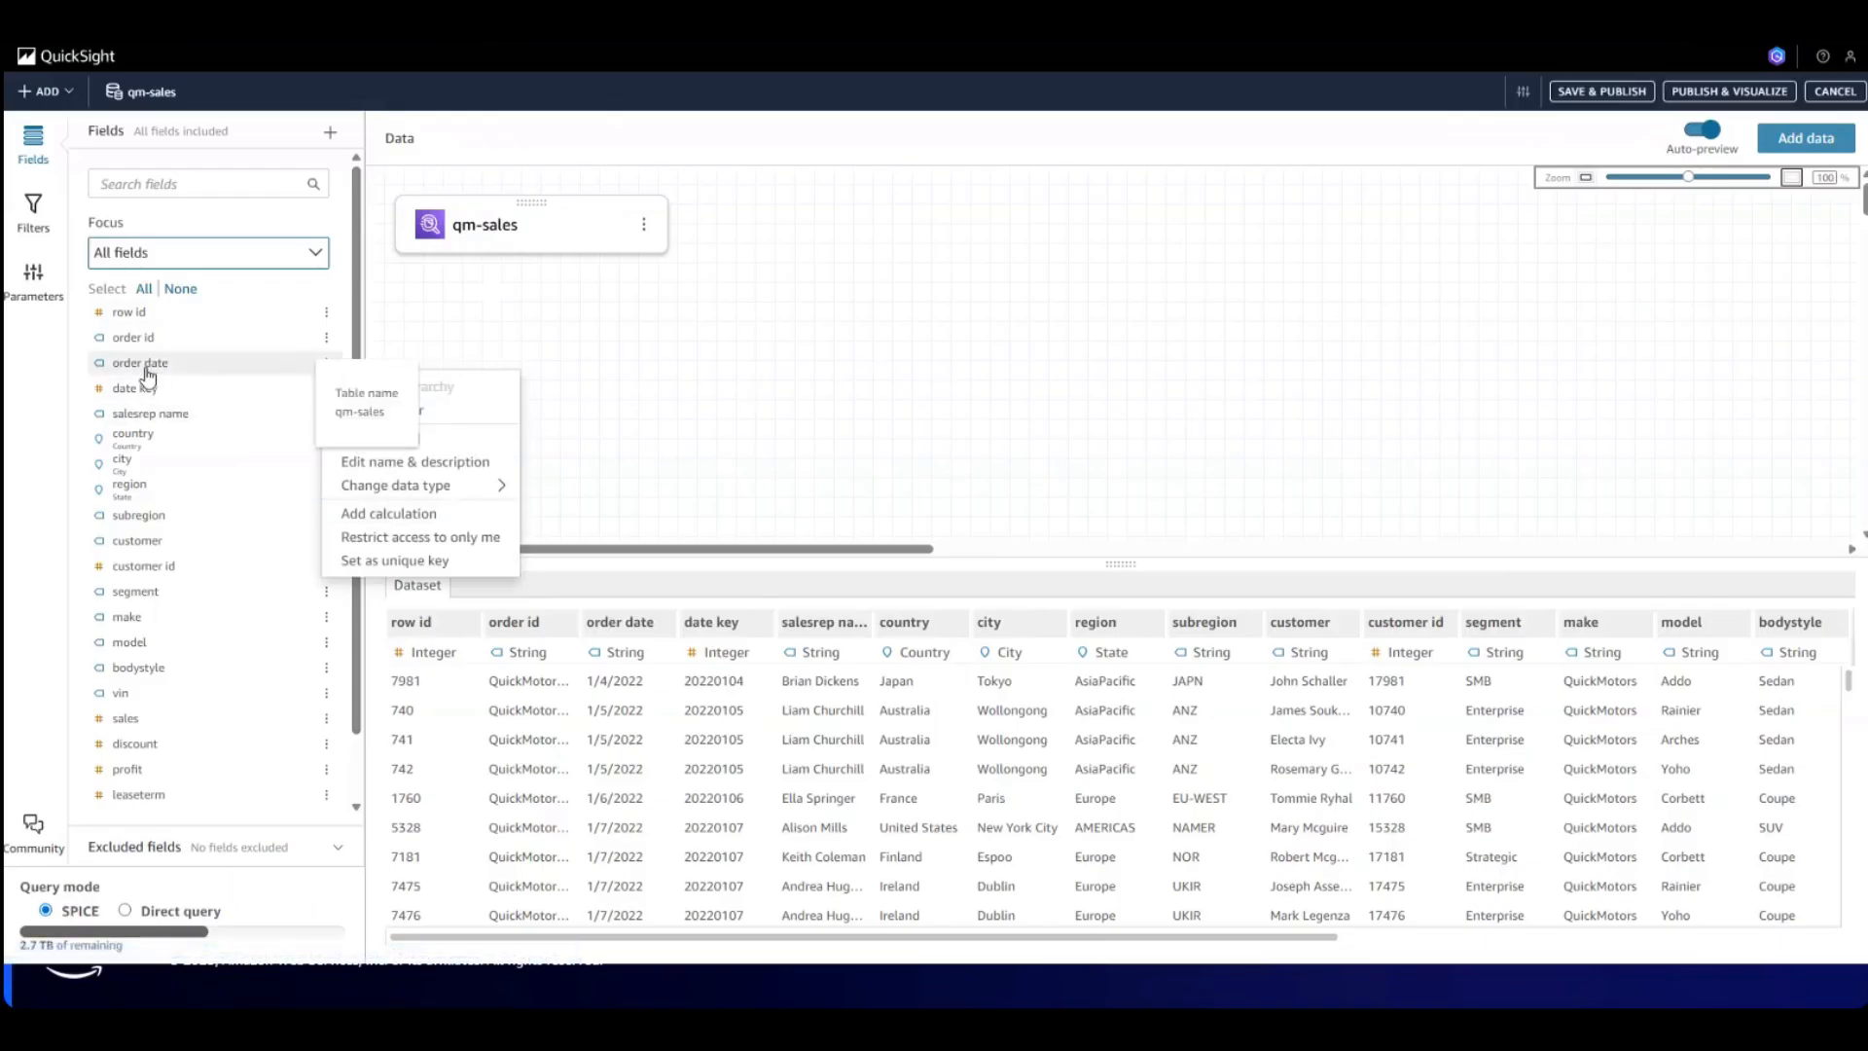
left_click(326, 368)
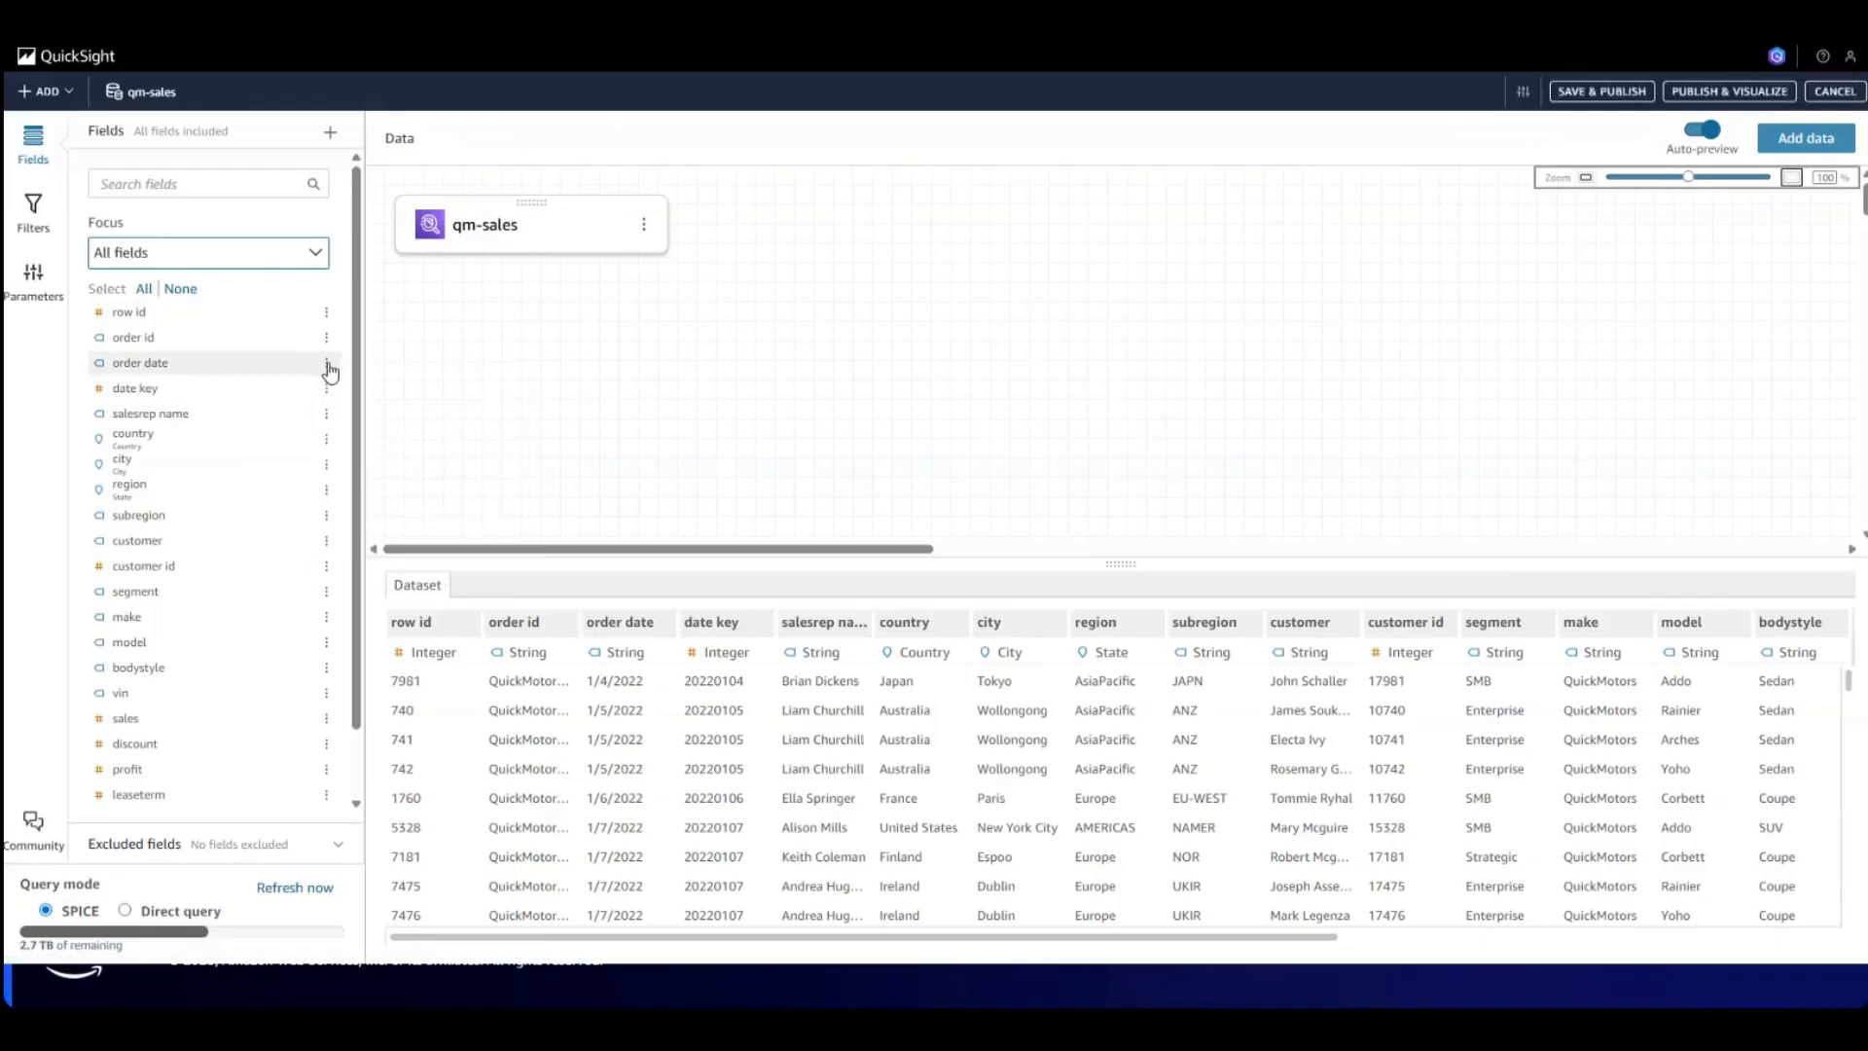
left_click(327, 367)
mouse_move(390, 381)
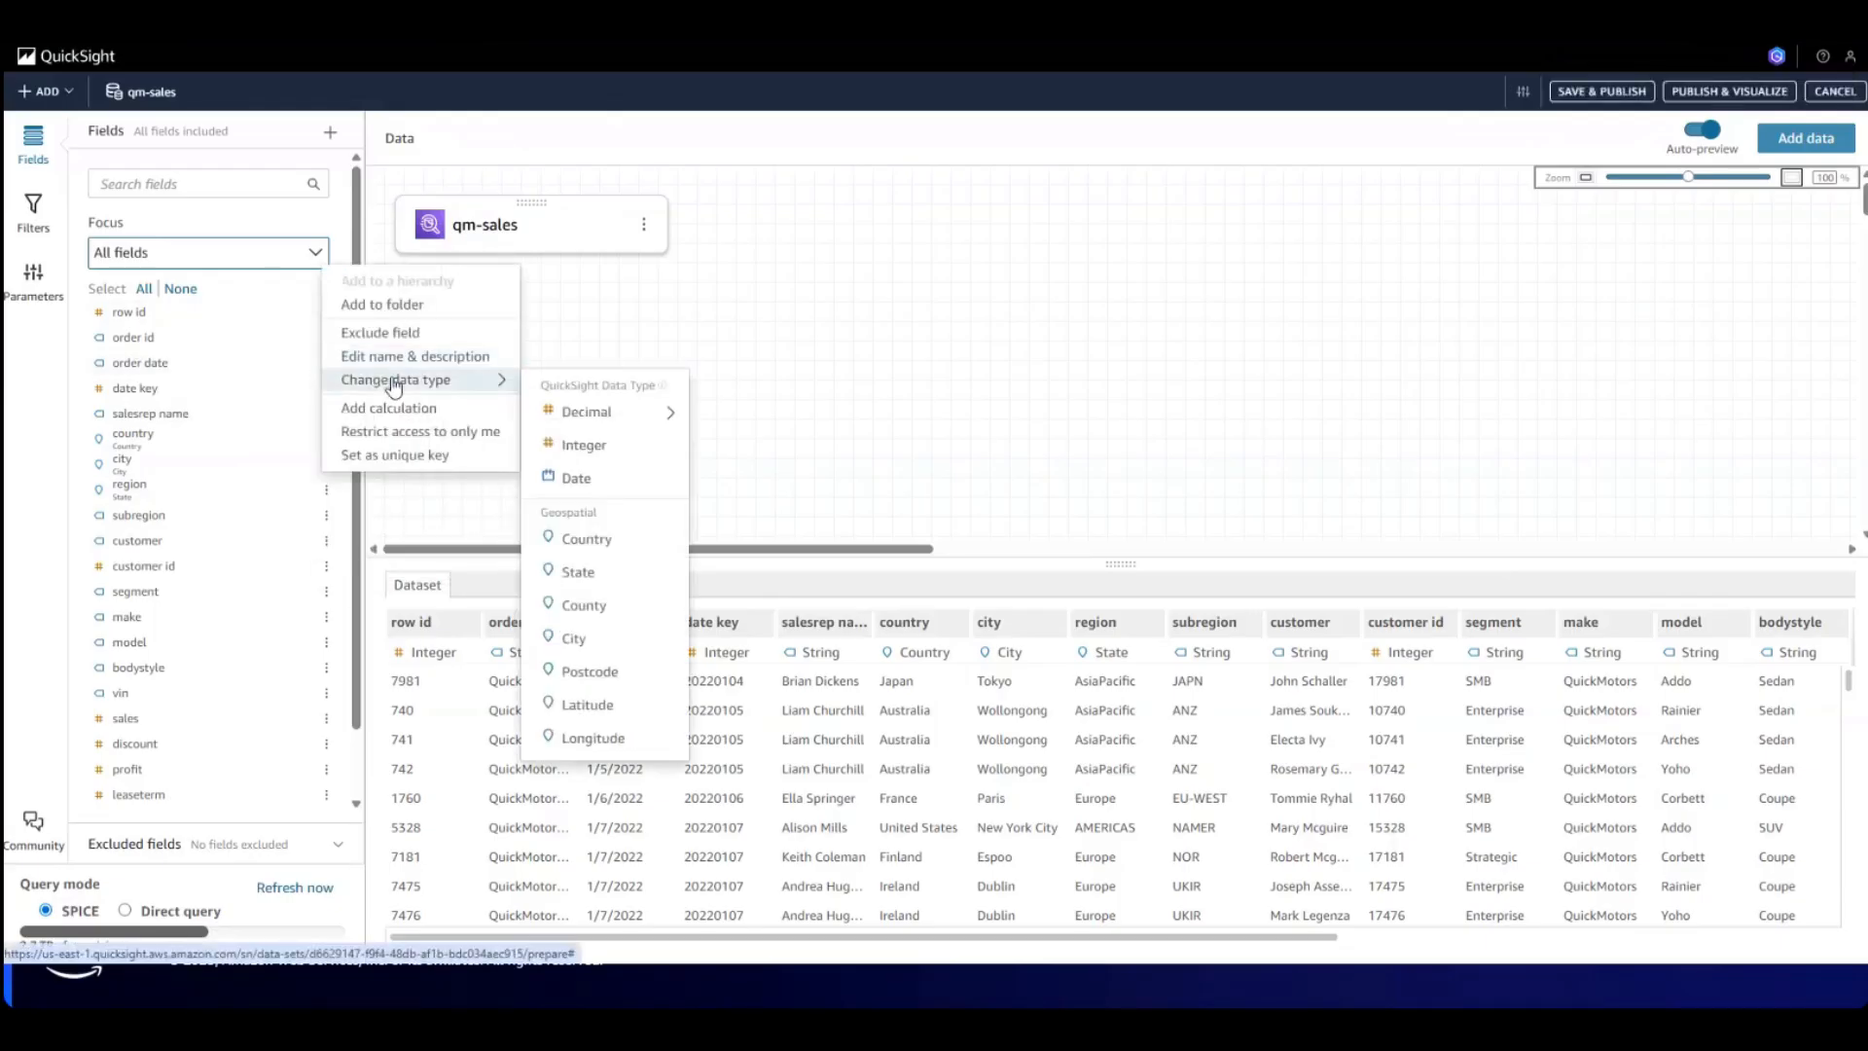
left_click(578, 481)
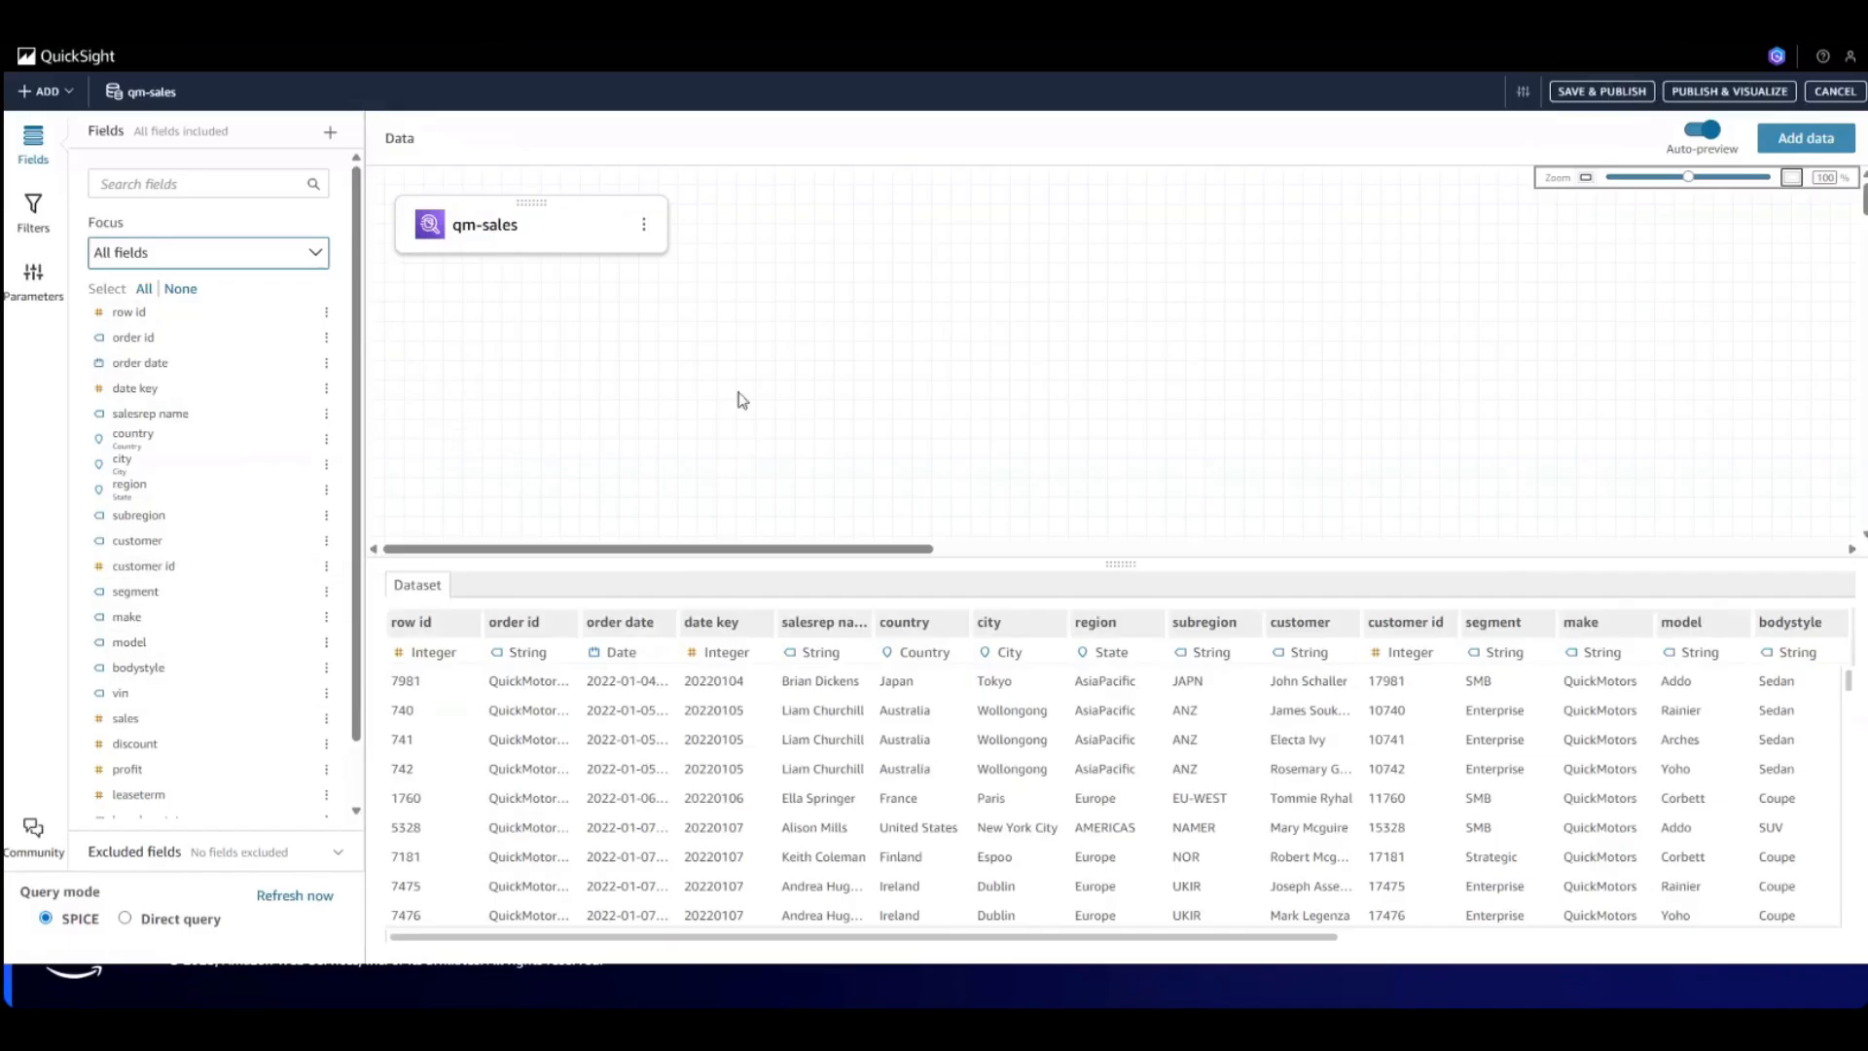
Step: Save and publish the edited dataset to Restricted folder 1 again
left_click(326, 542)
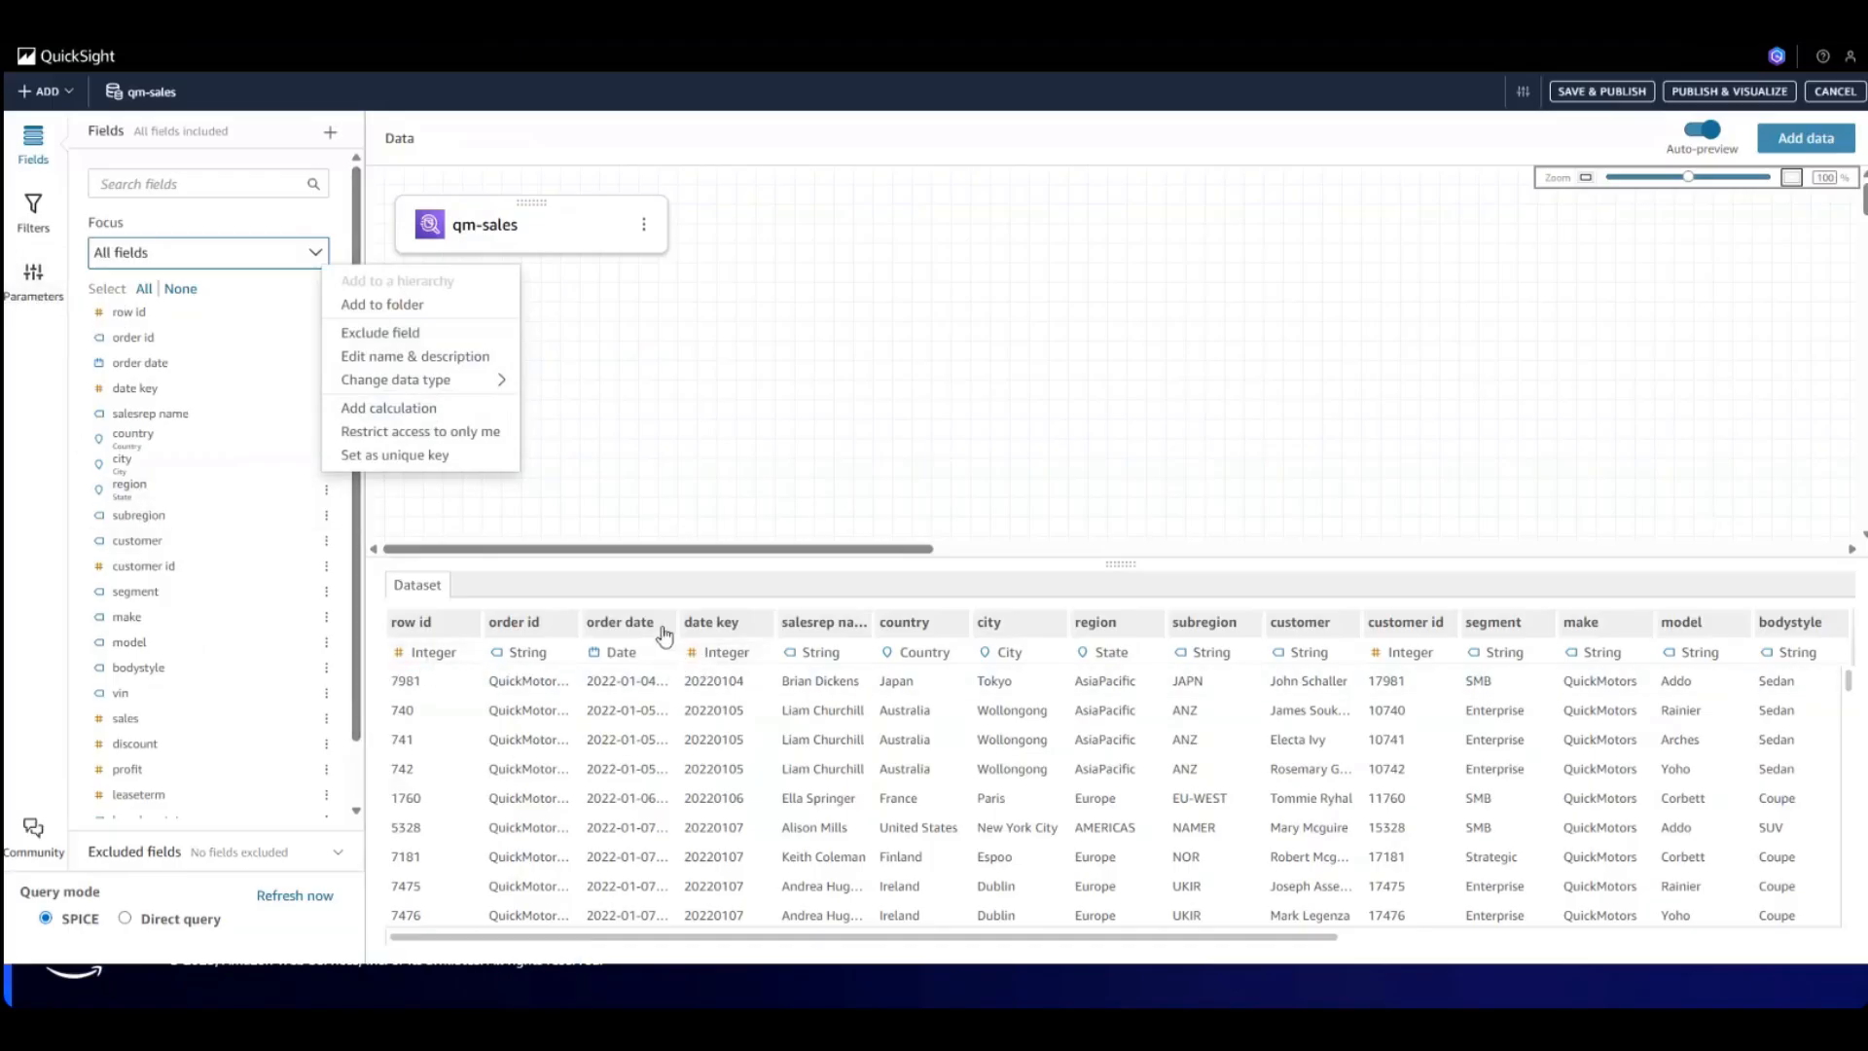
left_click(1583, 95)
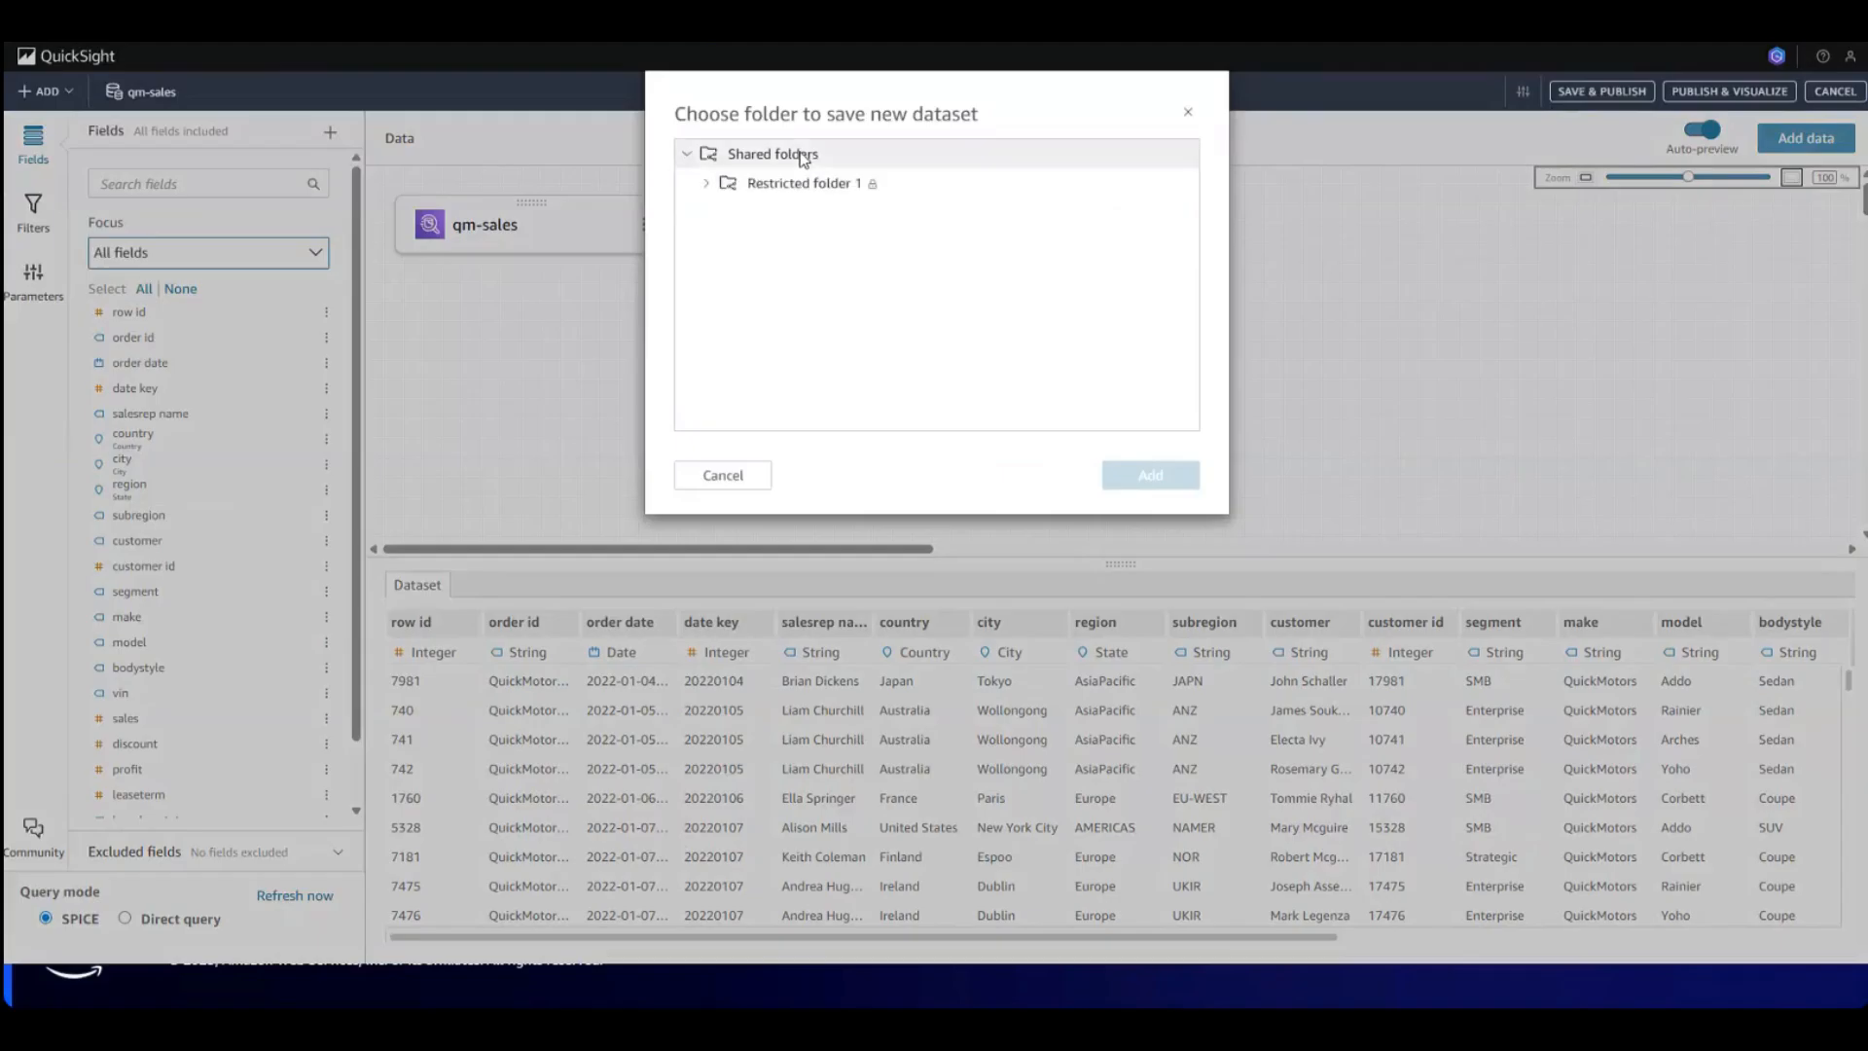
left_click(805, 185)
left_click(1136, 495)
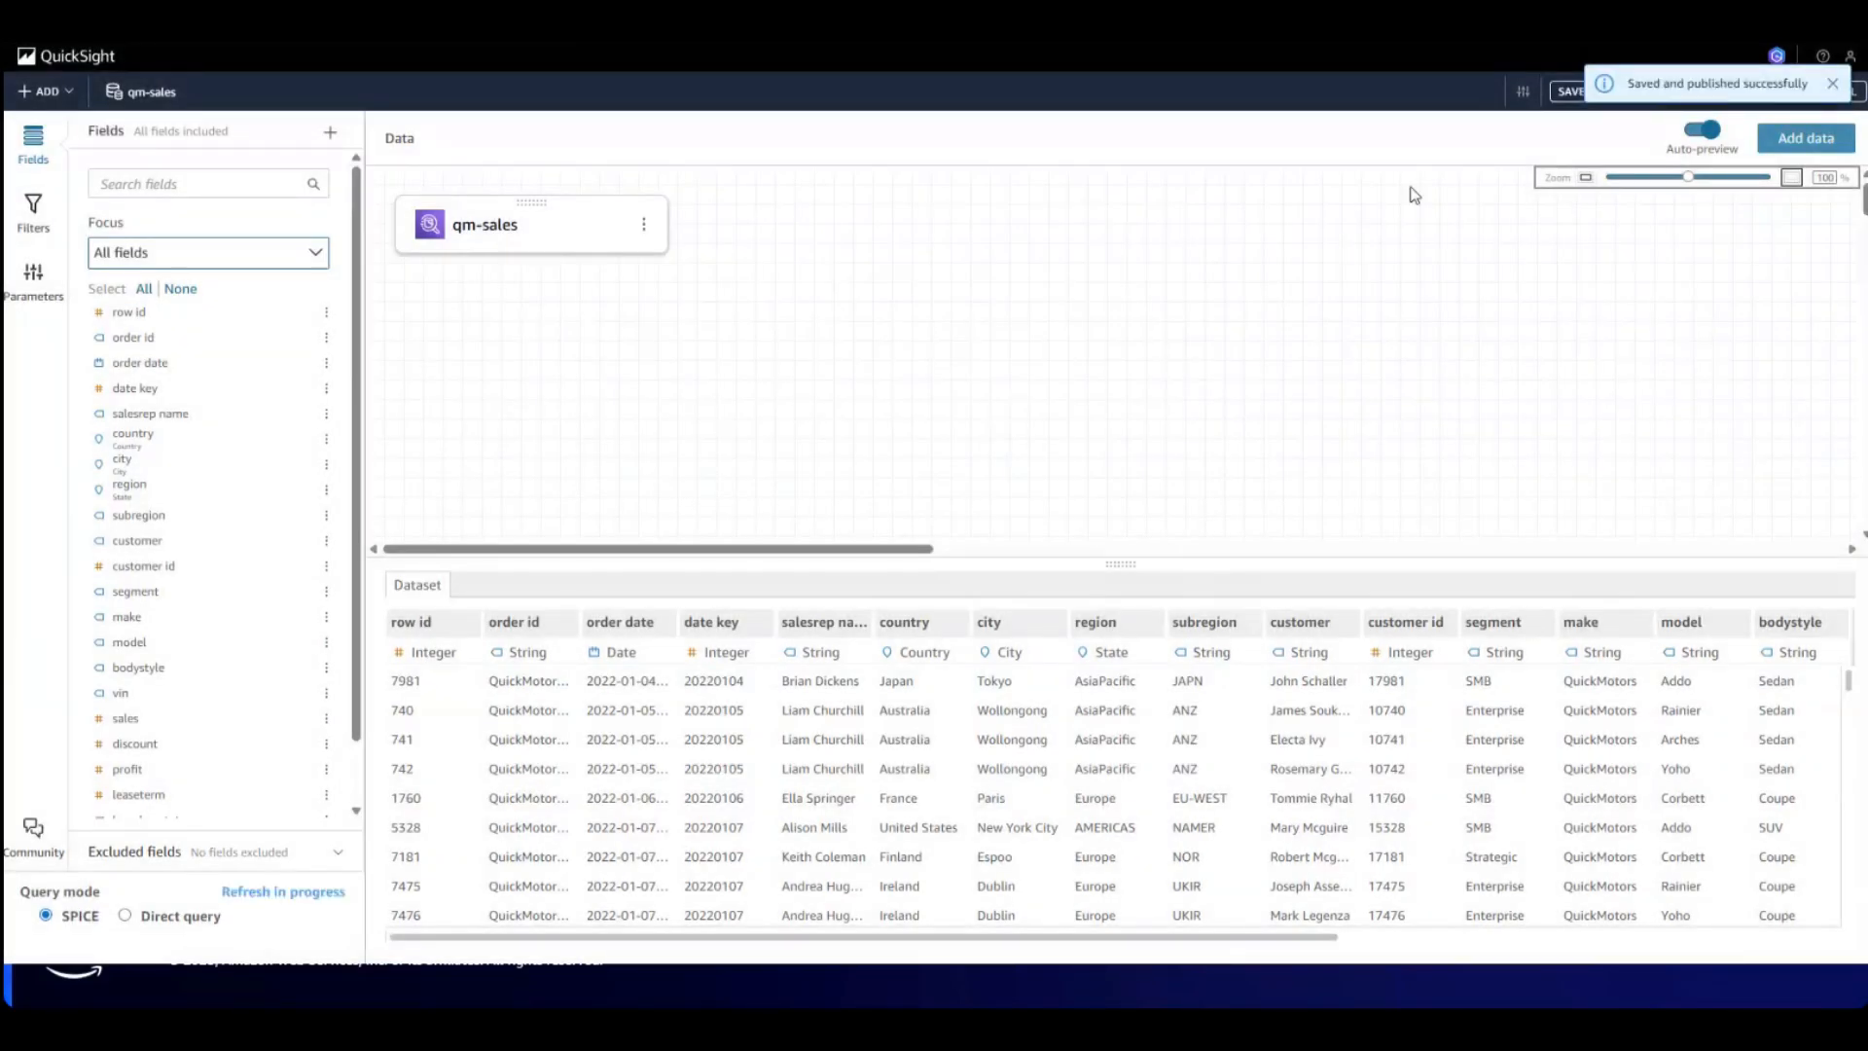
Step: Reopen the publishing history to compare the dataset's published versions
left_click(1523, 94)
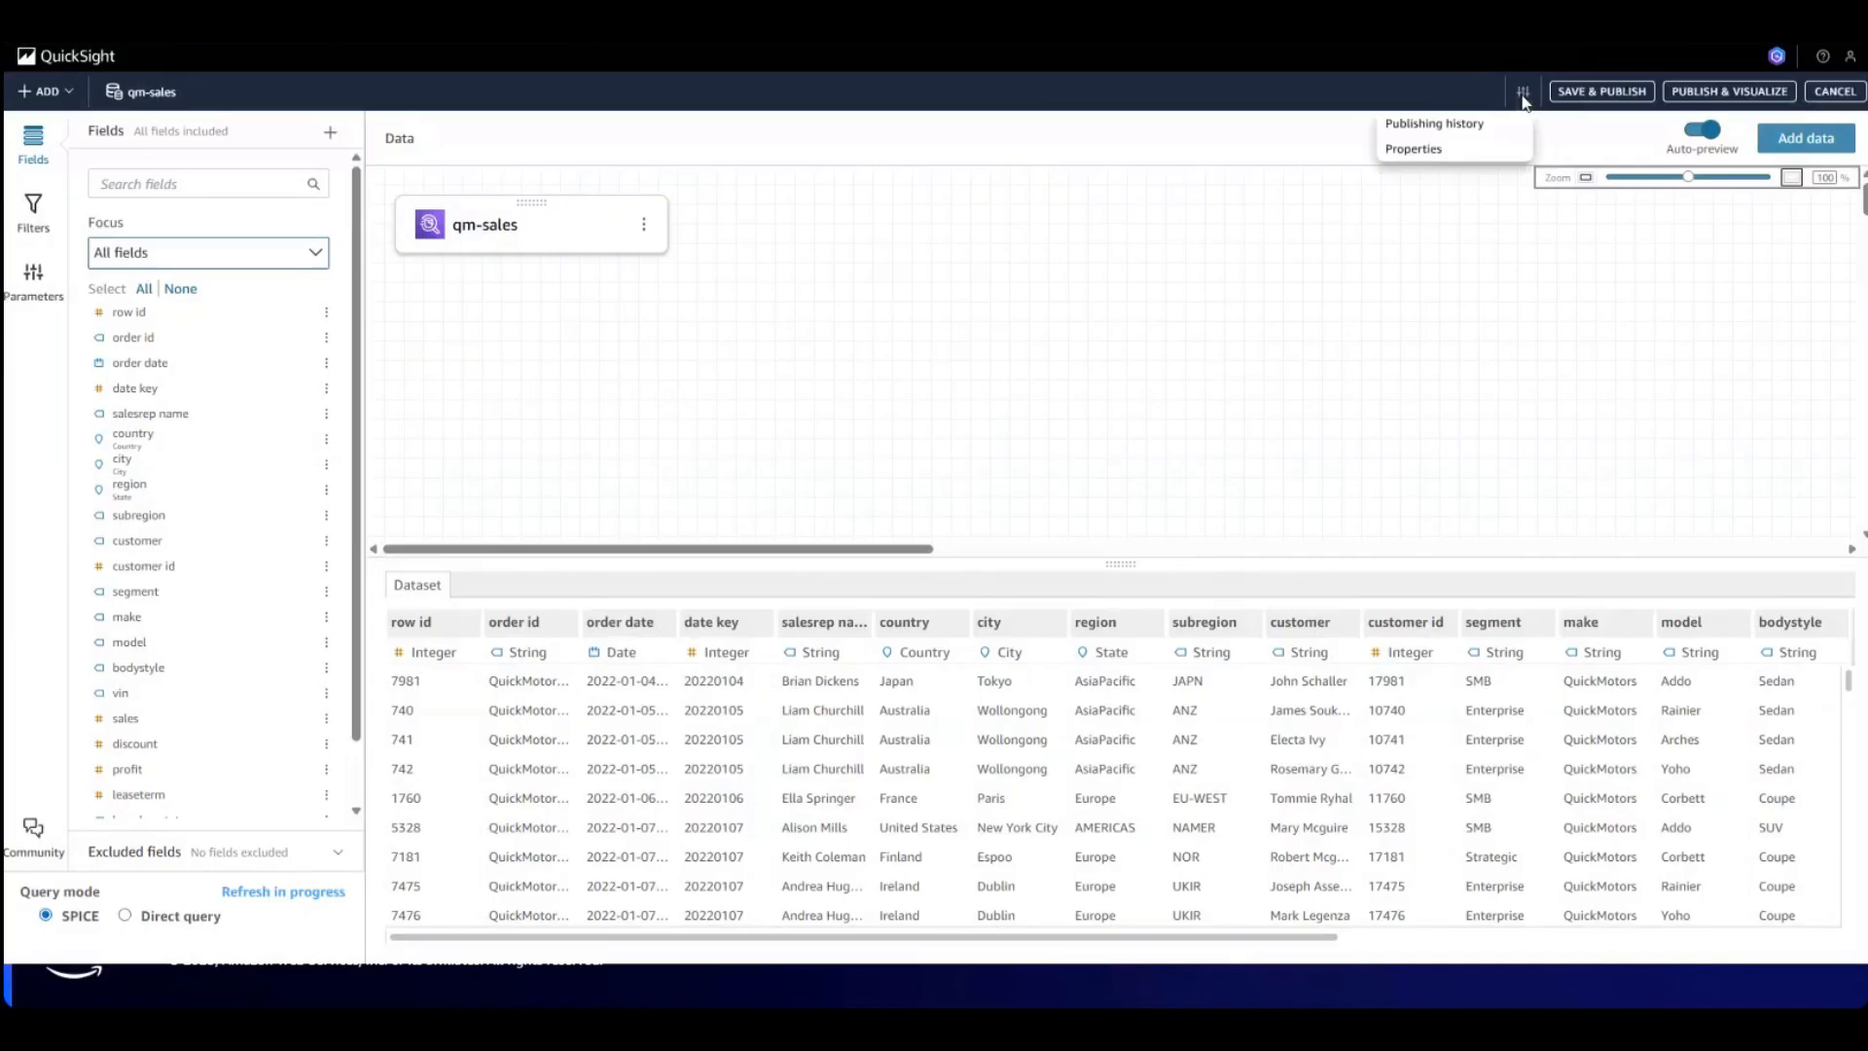
left_click(1459, 126)
mouse_move(1602, 388)
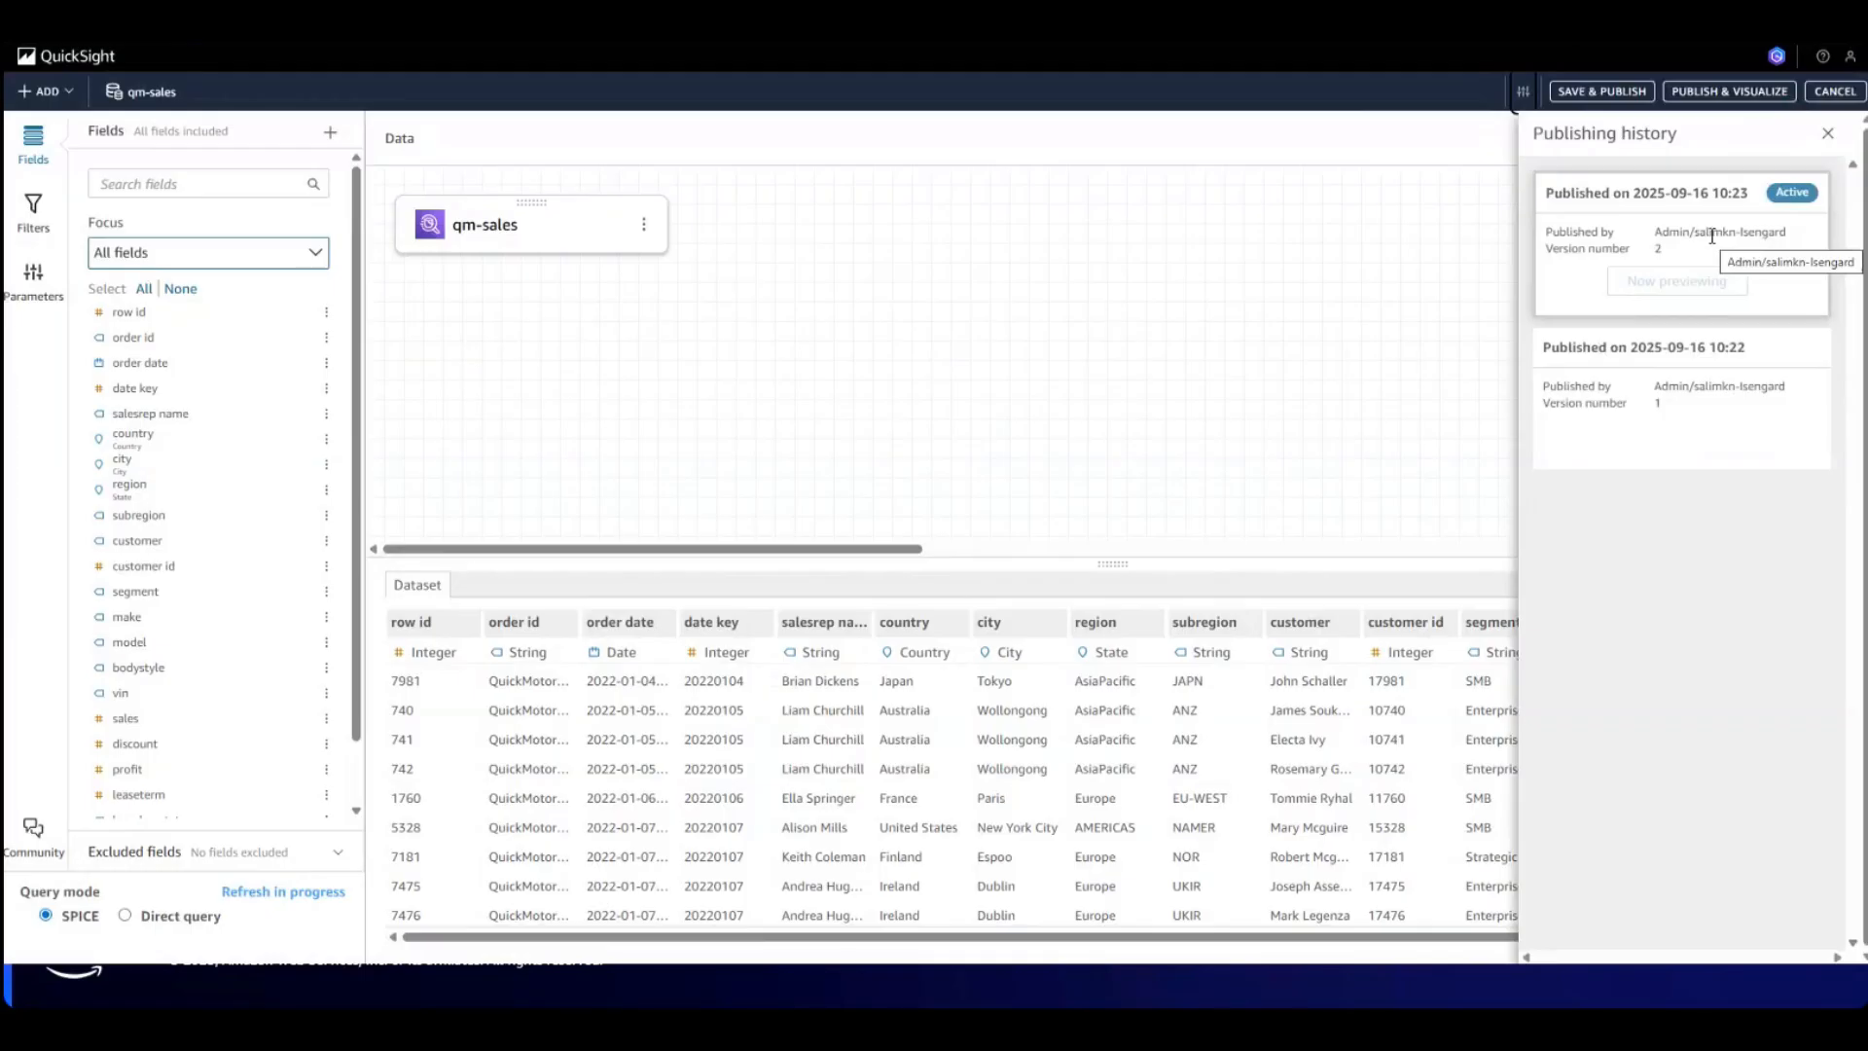
Step: Leave the dataset editor and open the details of the most recently modified qm-sales dataset
mouse_move(1664, 467)
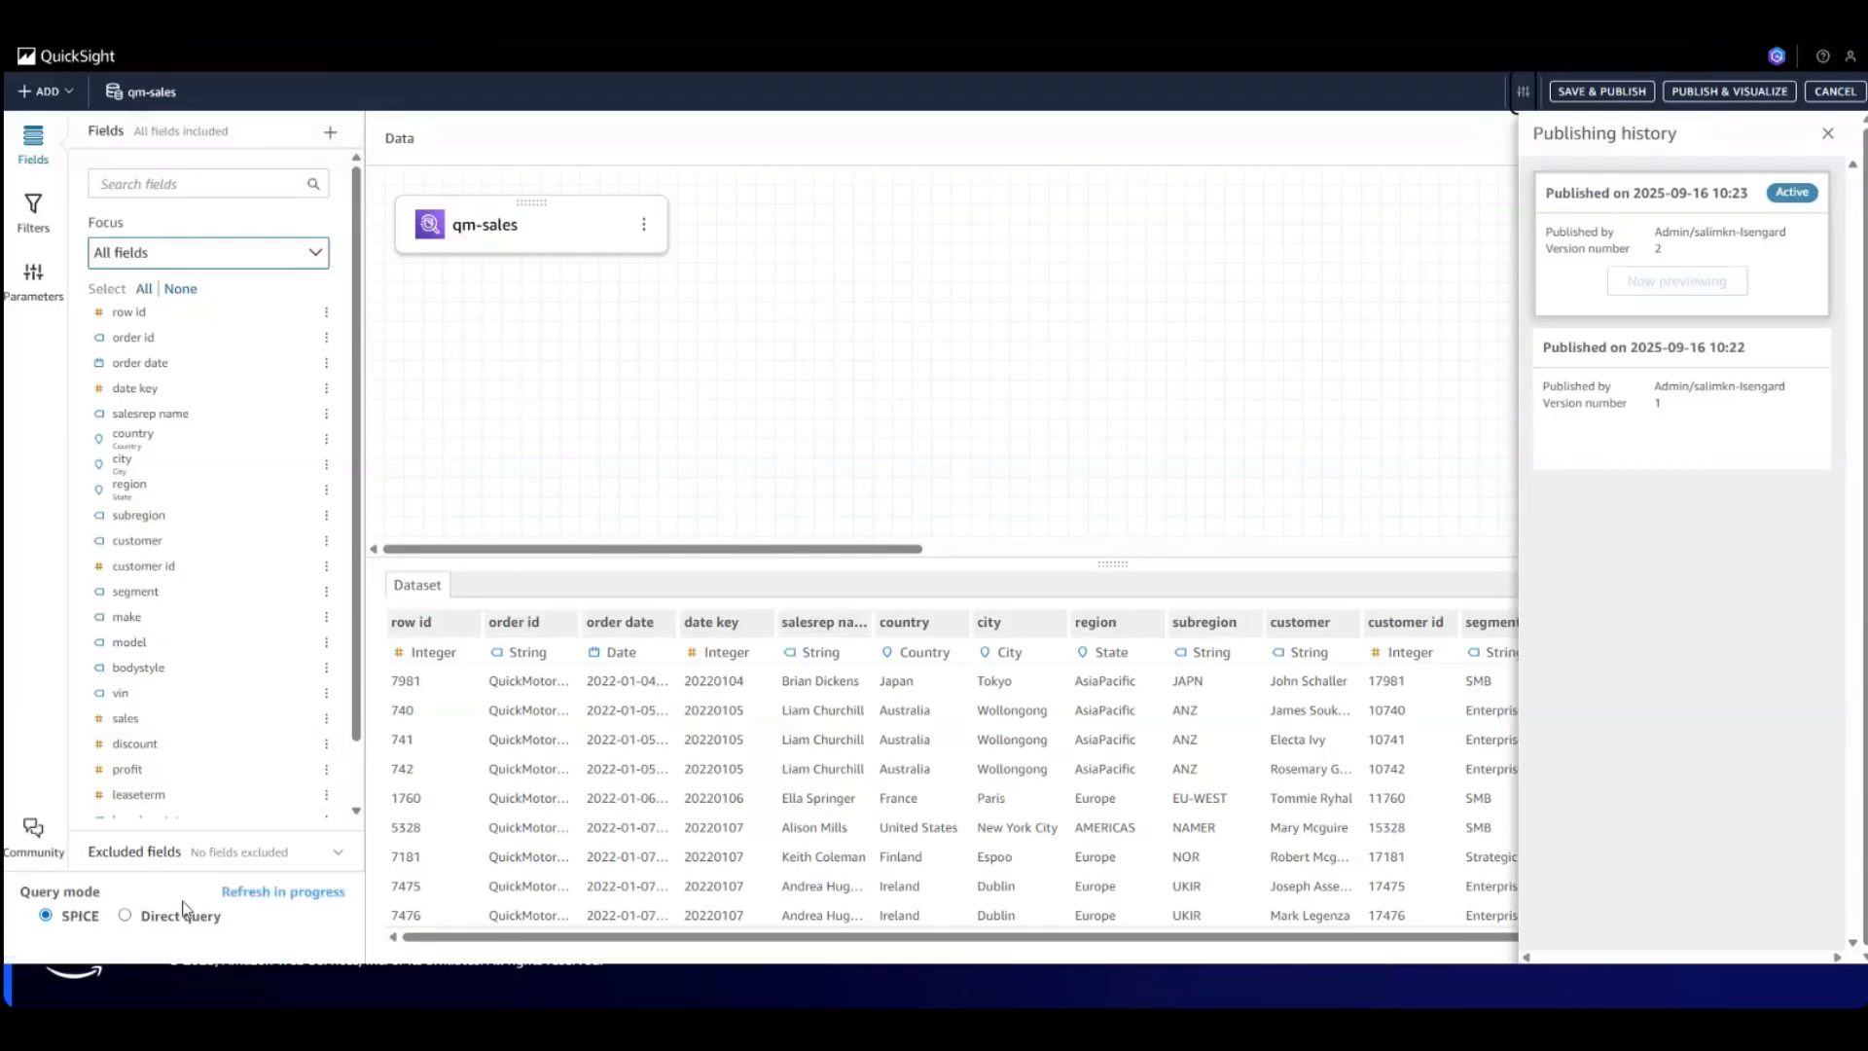
left_click(93, 63)
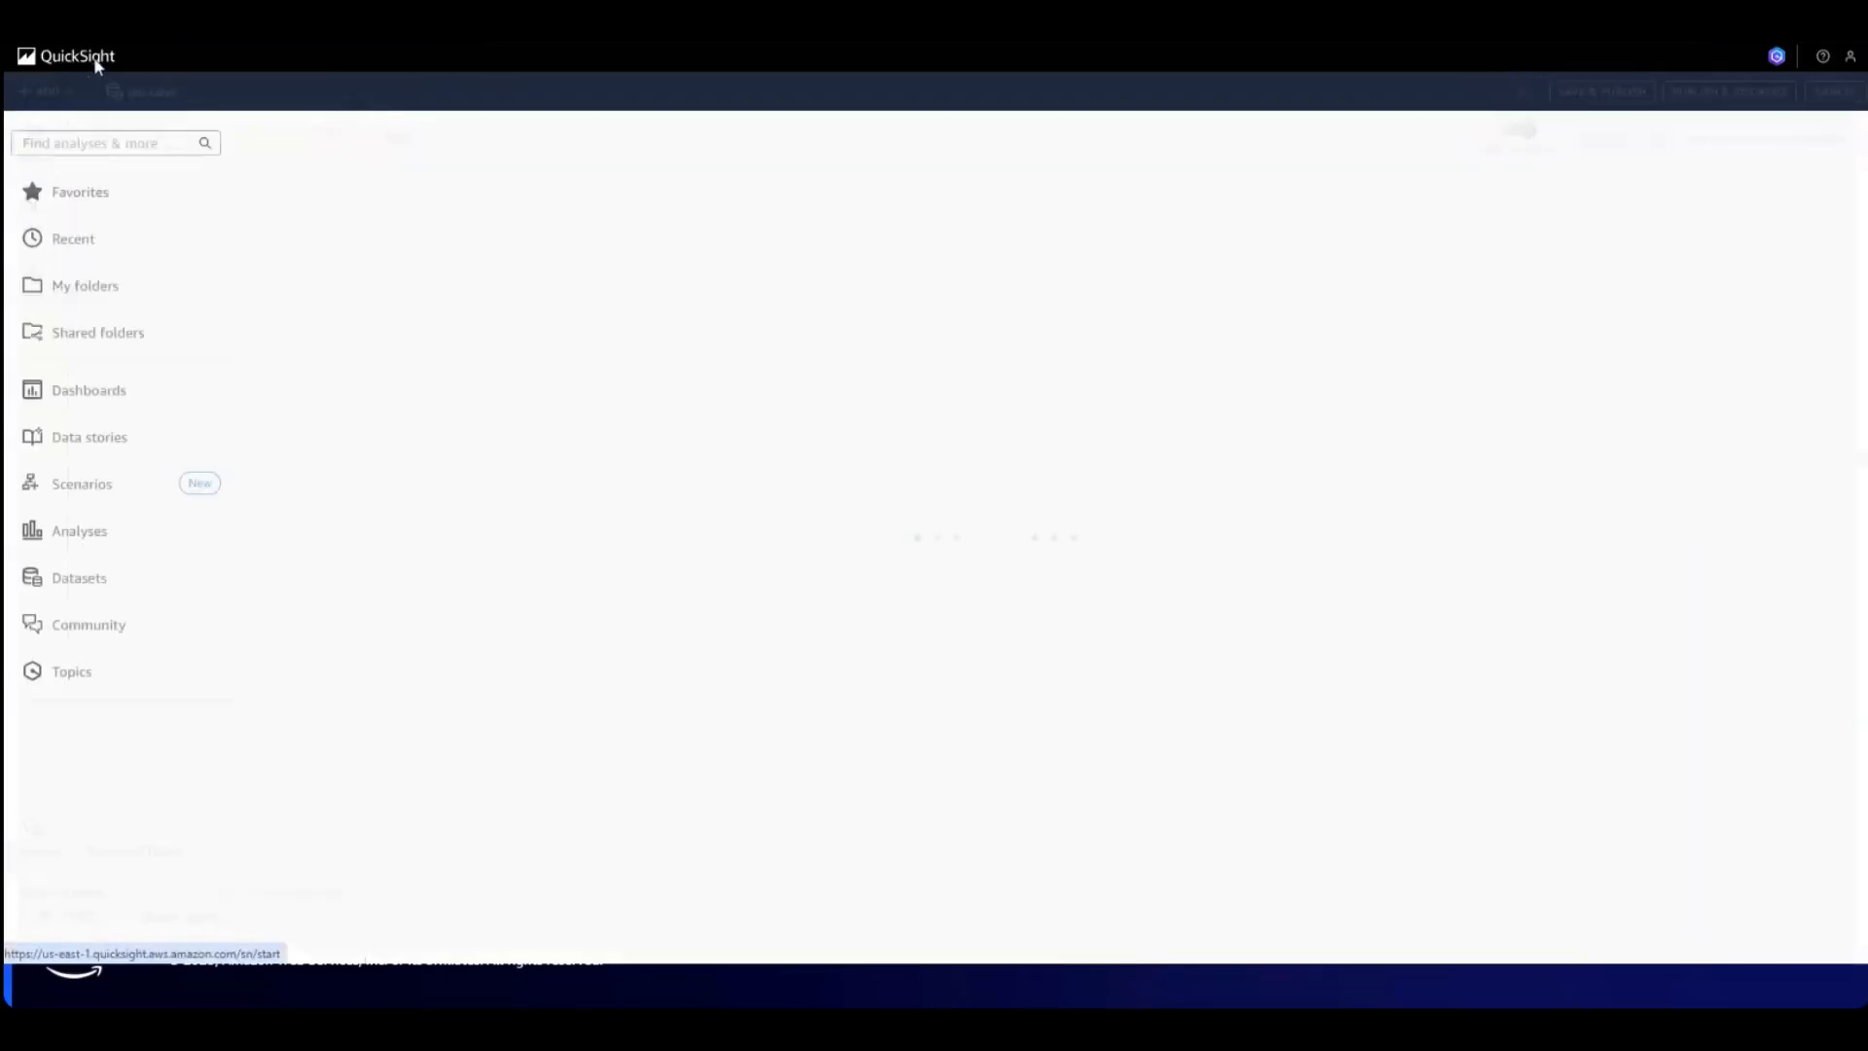
left_click(131, 590)
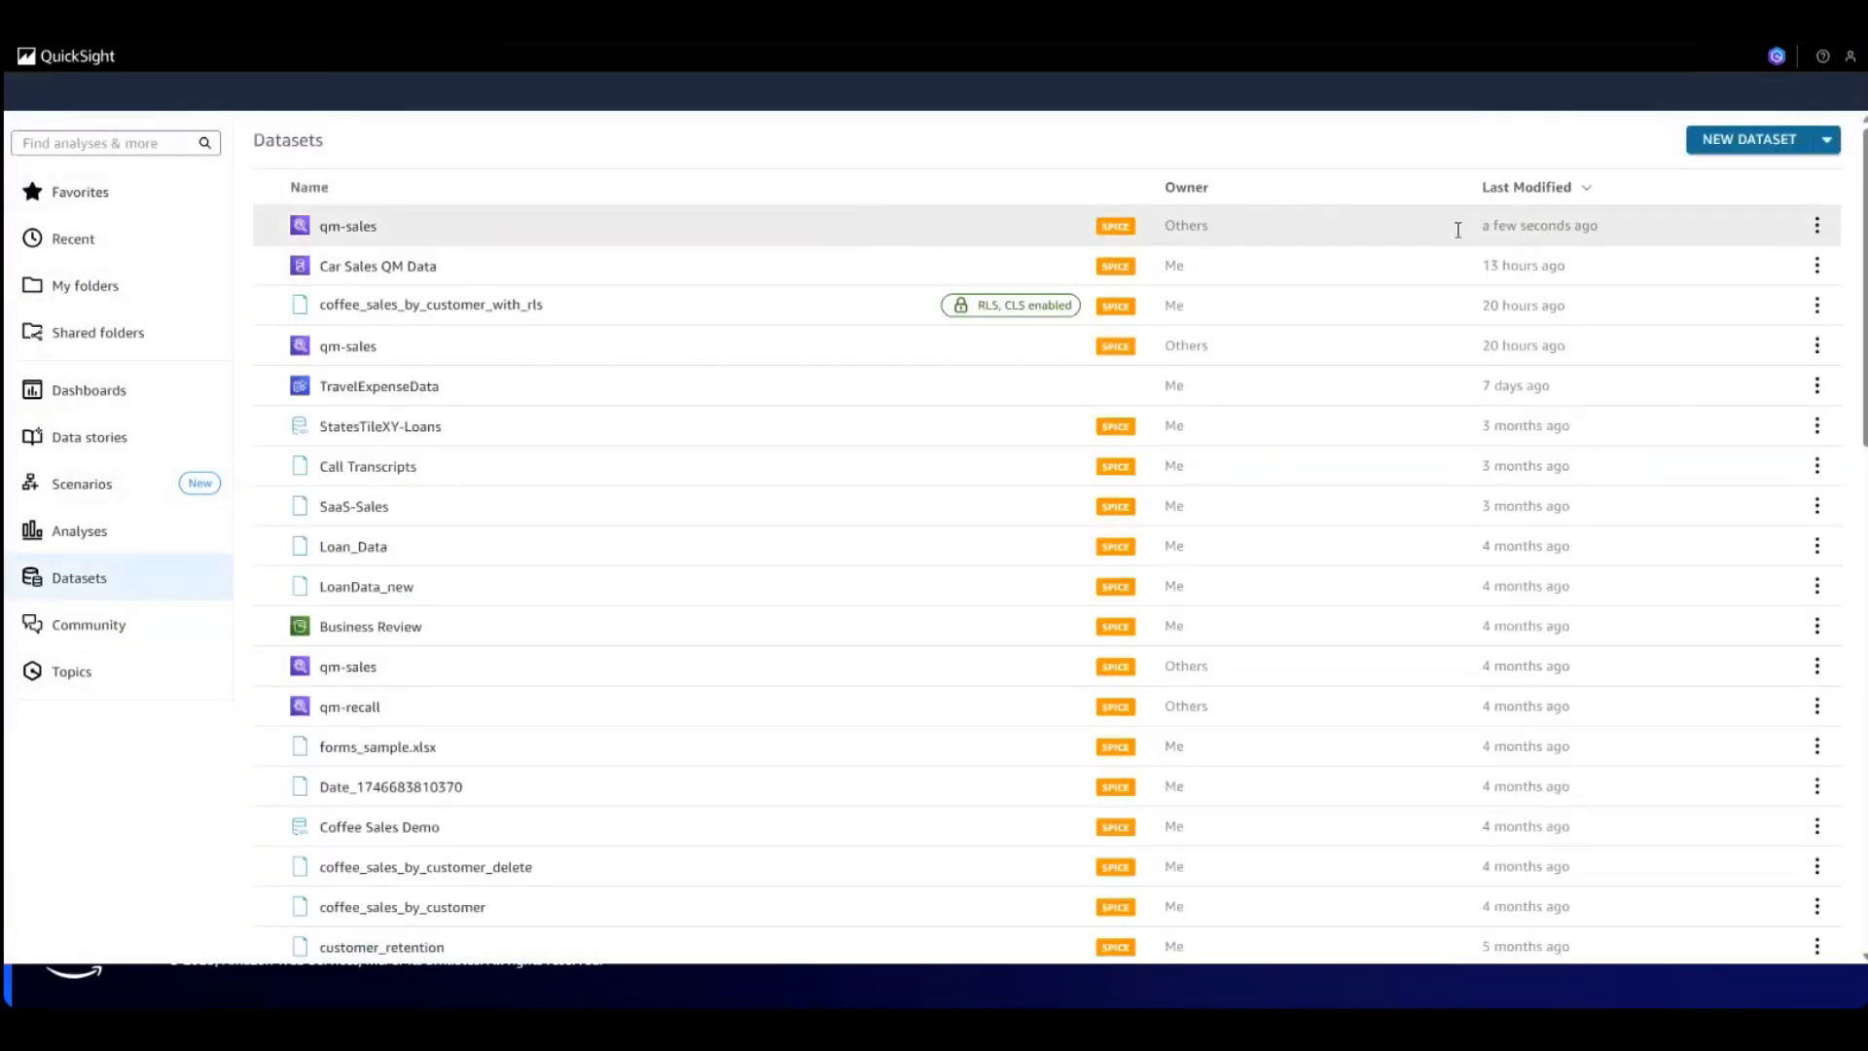
left_click(353, 225)
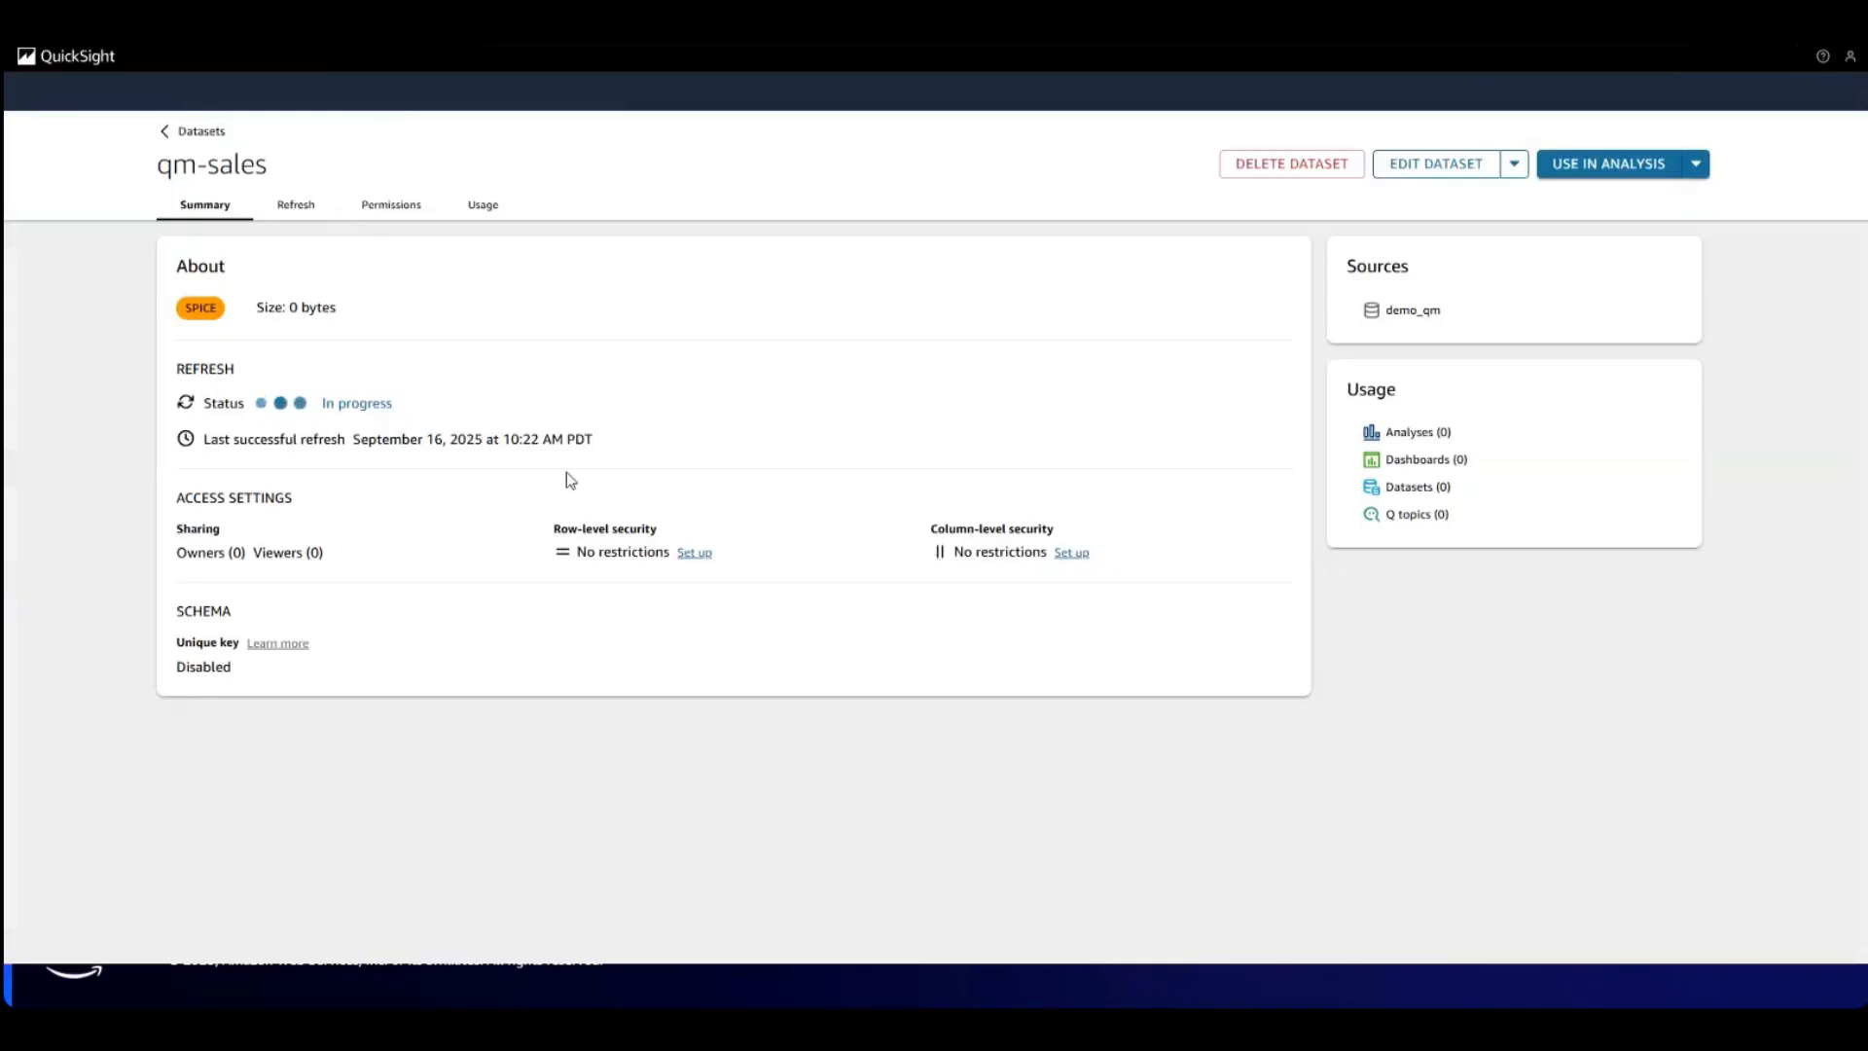
Step: Review the qm-sales dataset's permissions, usage and refresh history
left_click(394, 222)
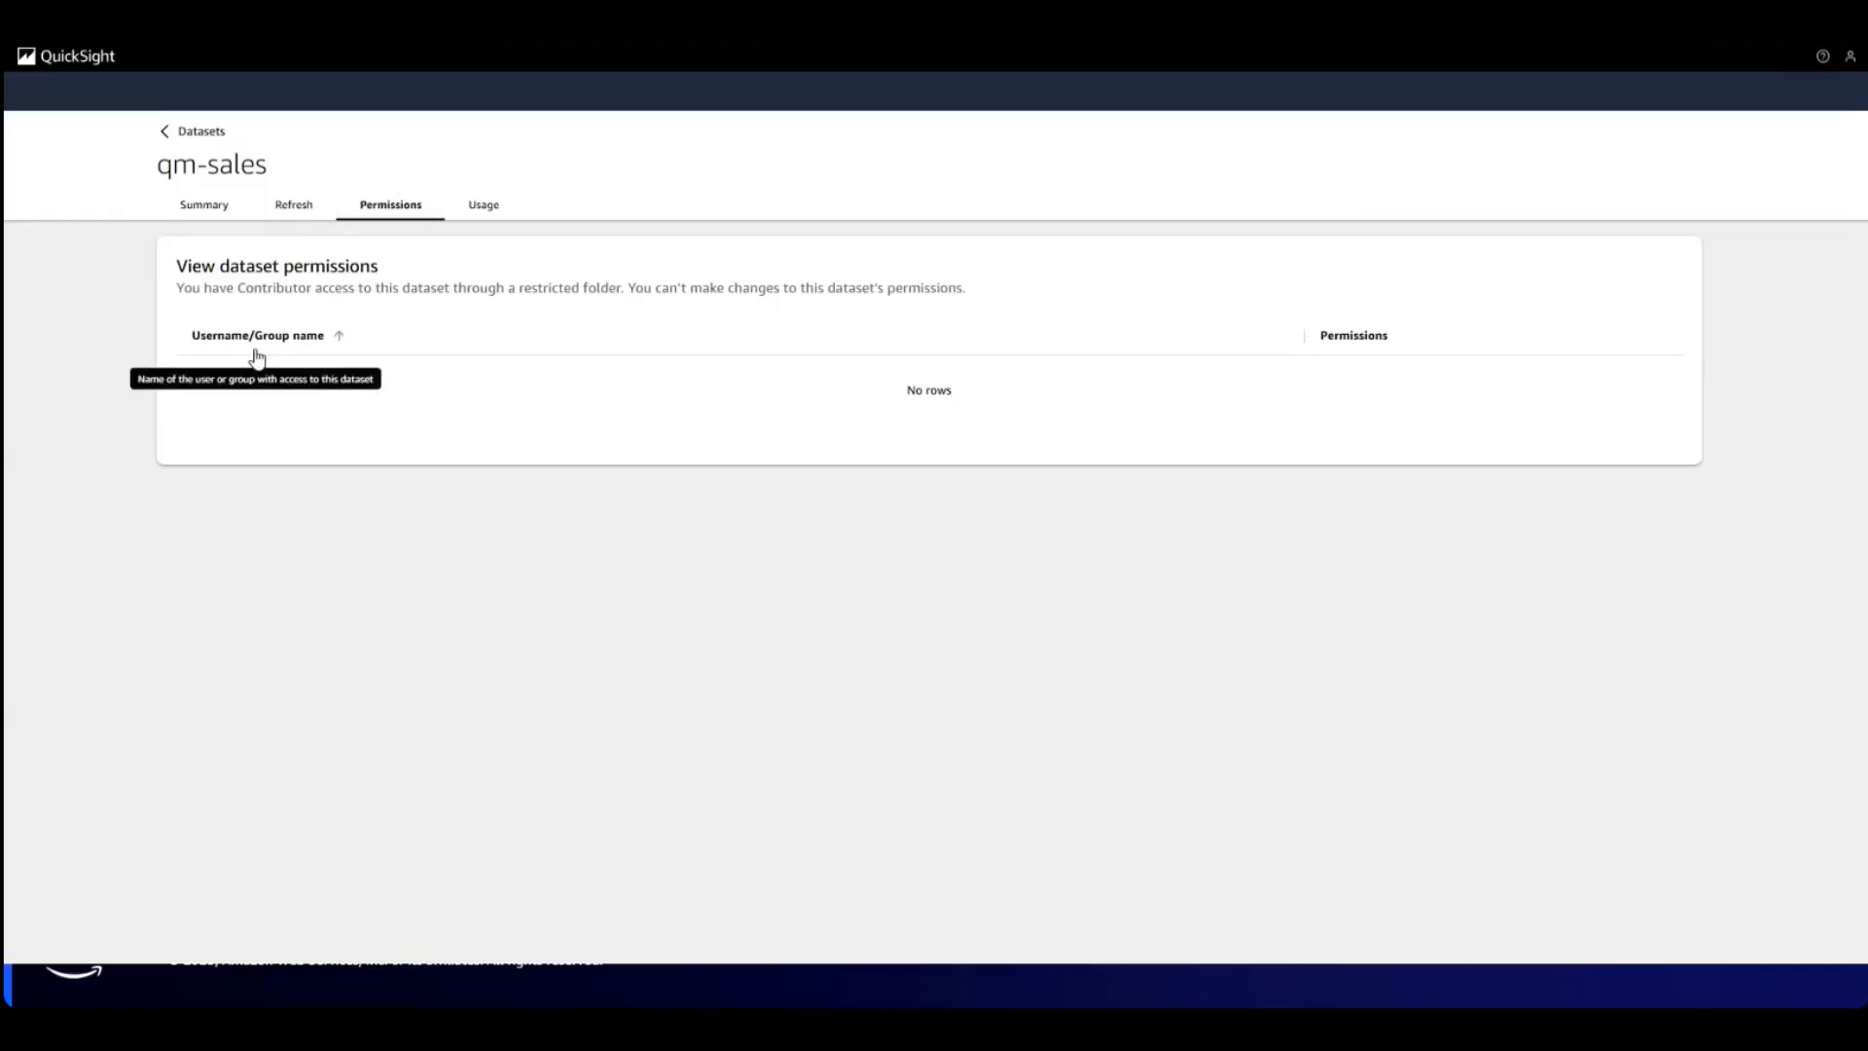
left_click(476, 207)
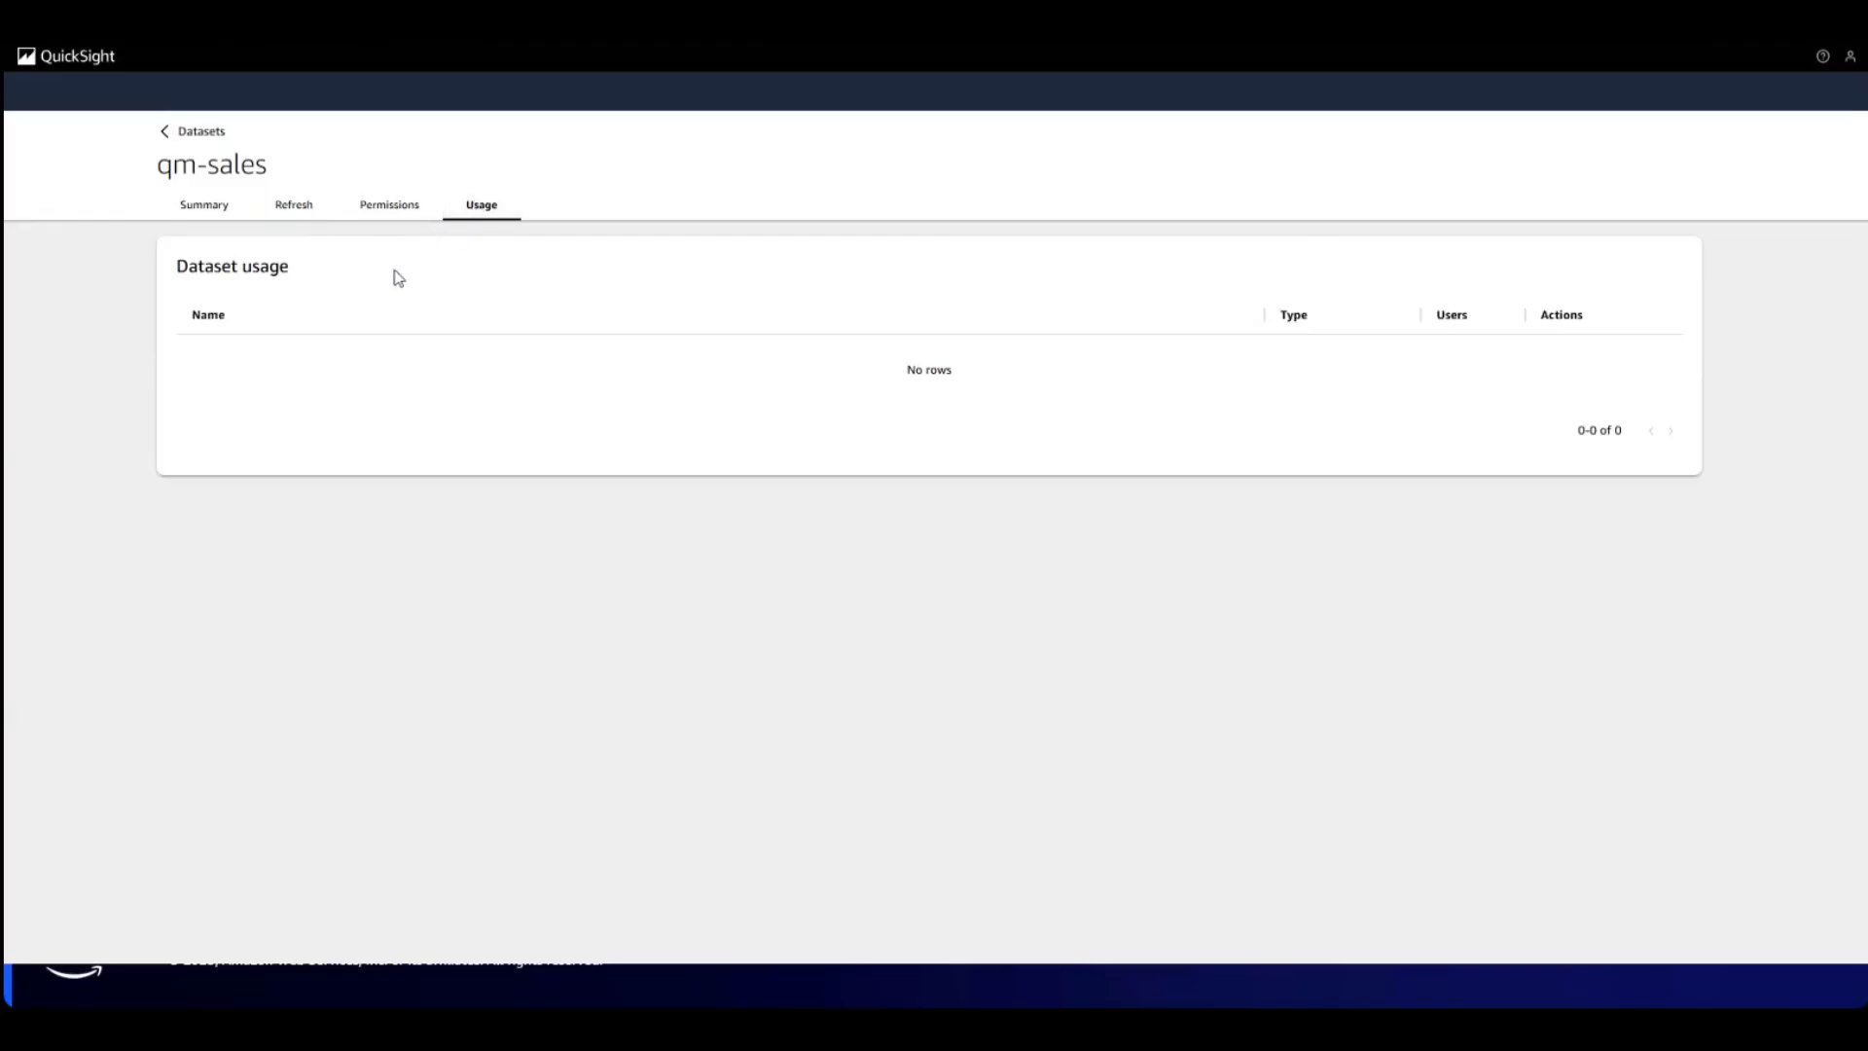
left_click(390, 209)
left_click(314, 212)
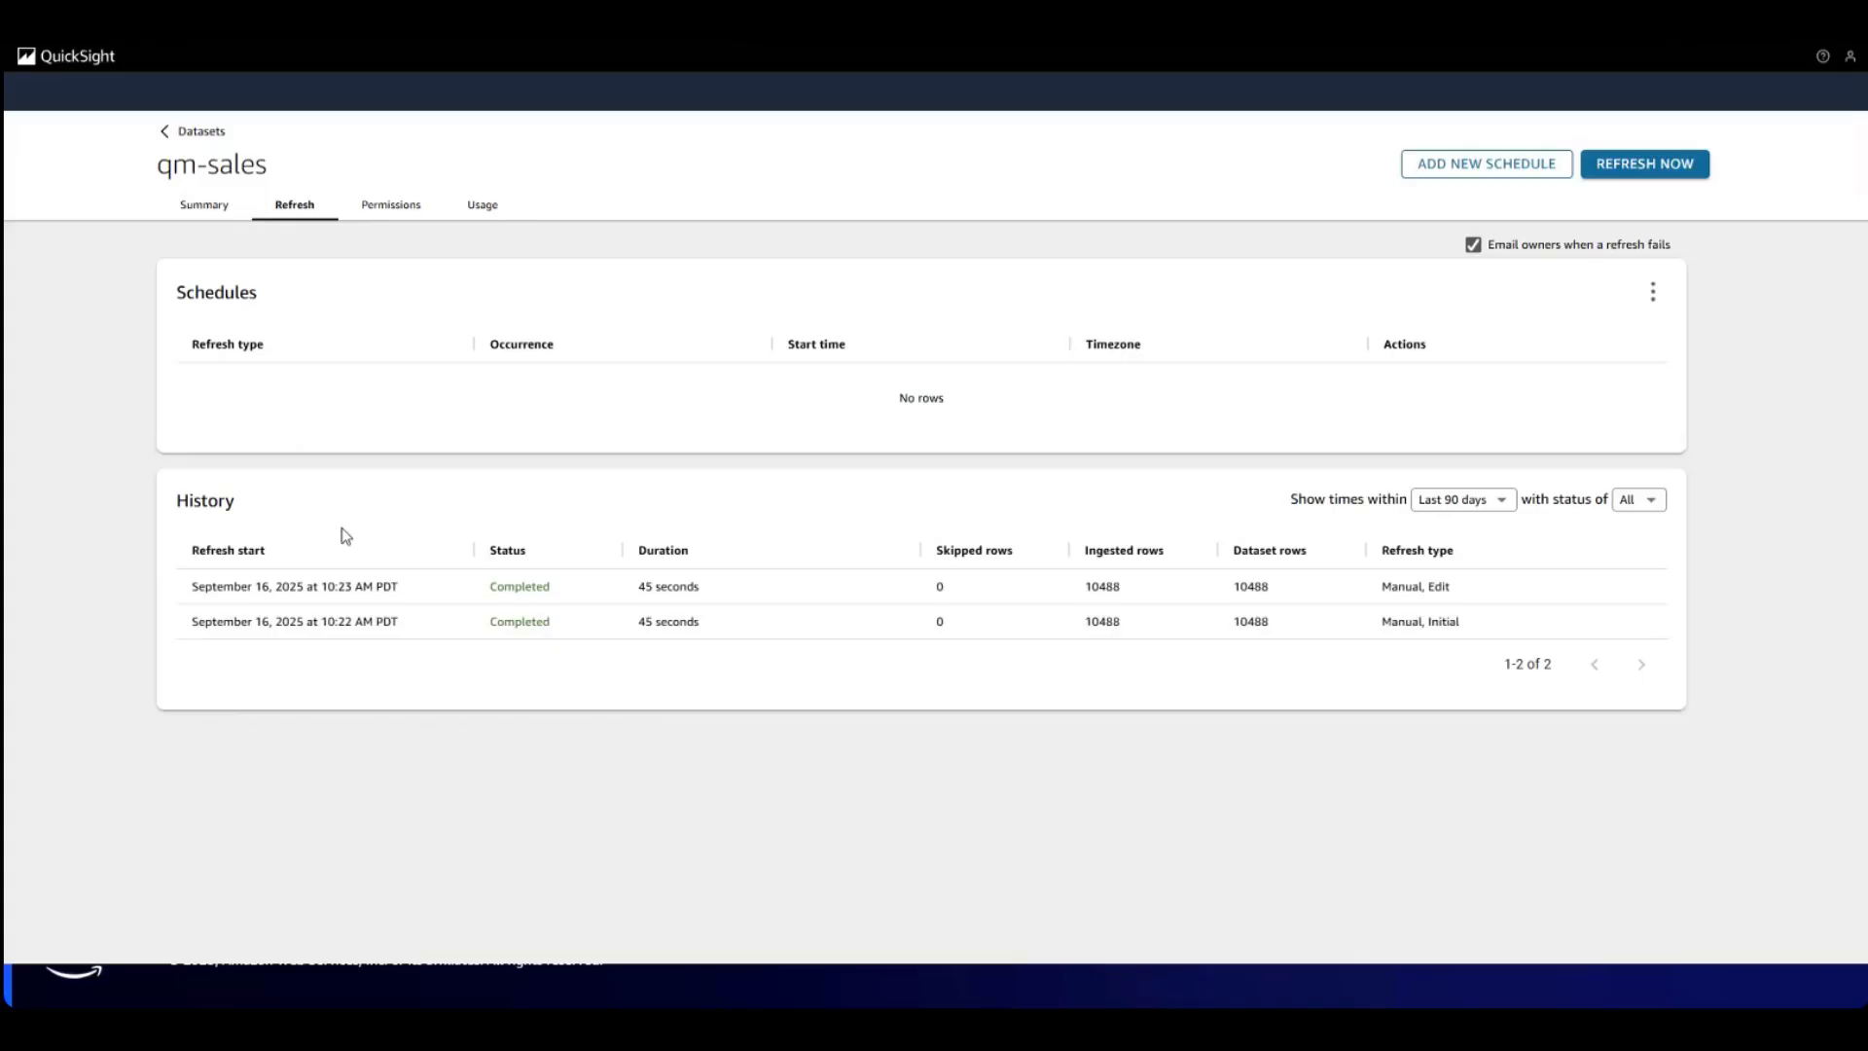
Step: Try configuring a daily incremental refresh schedule with a window size of 5 days, and discard it
left_click(1438, 170)
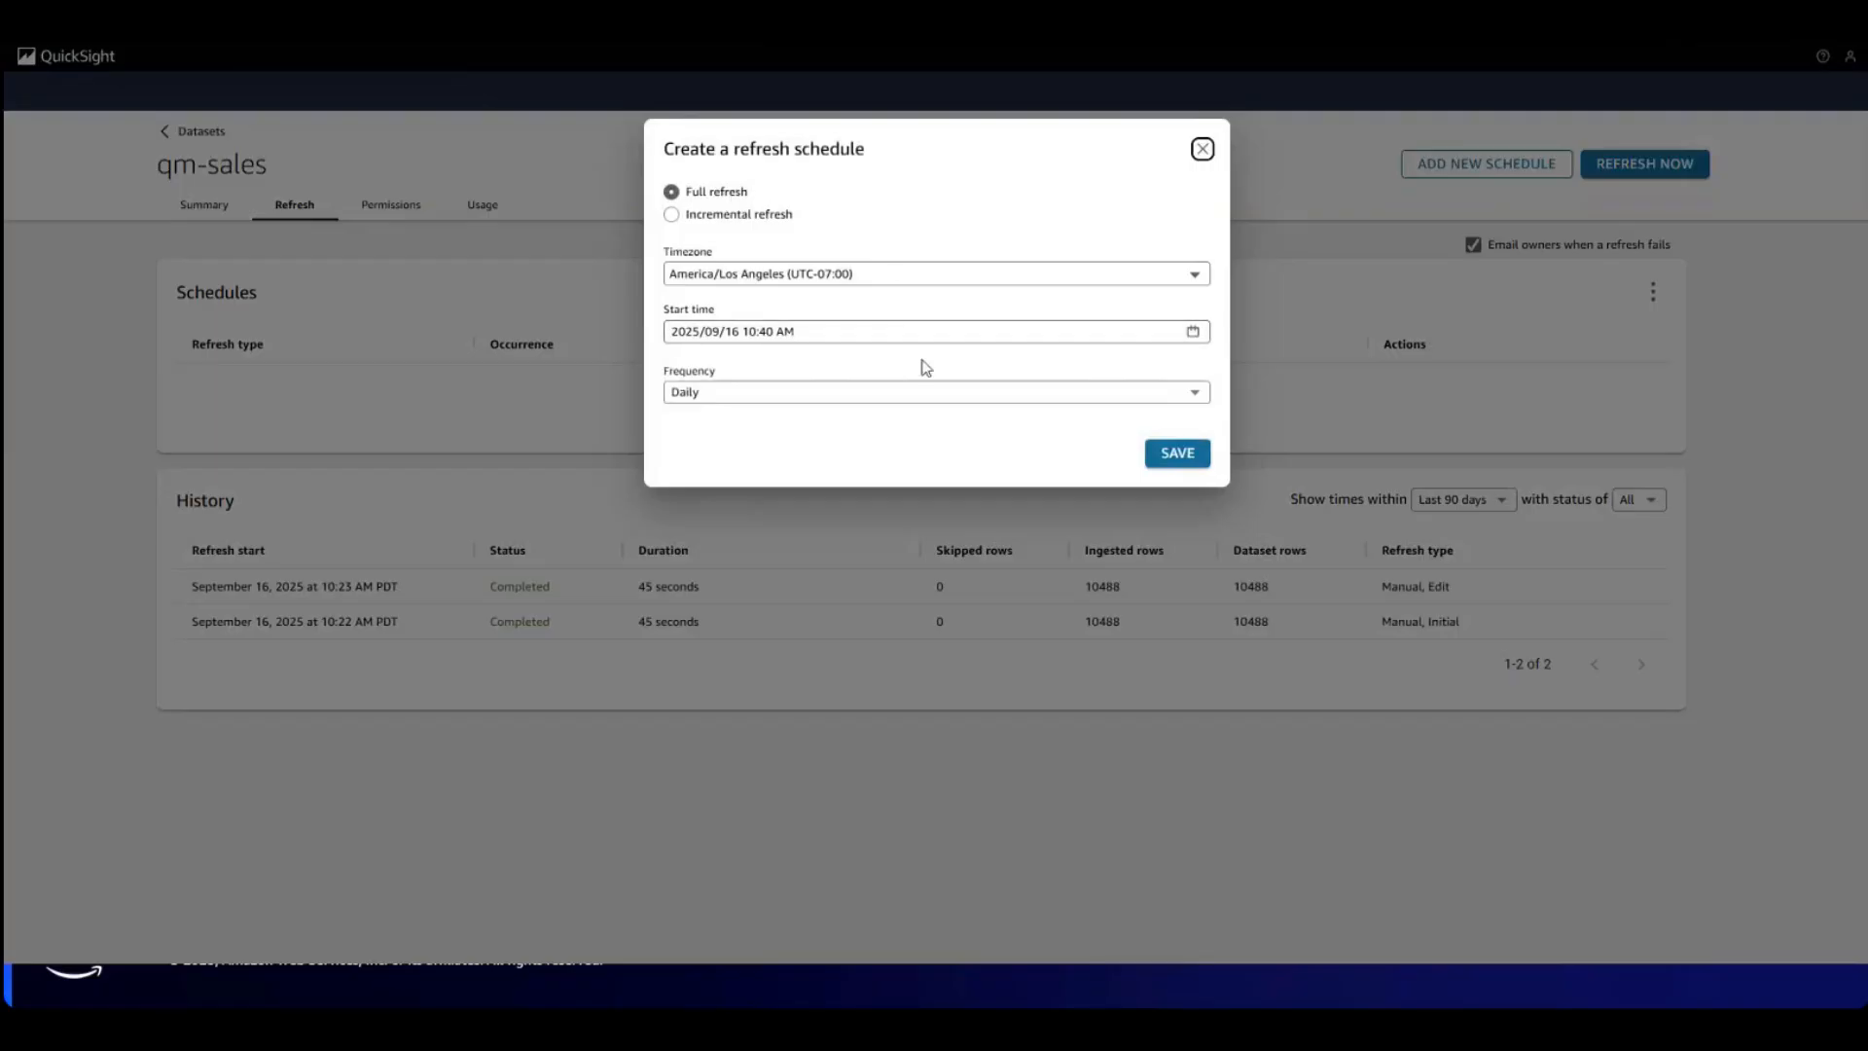
left_click(735, 401)
left_click(866, 176)
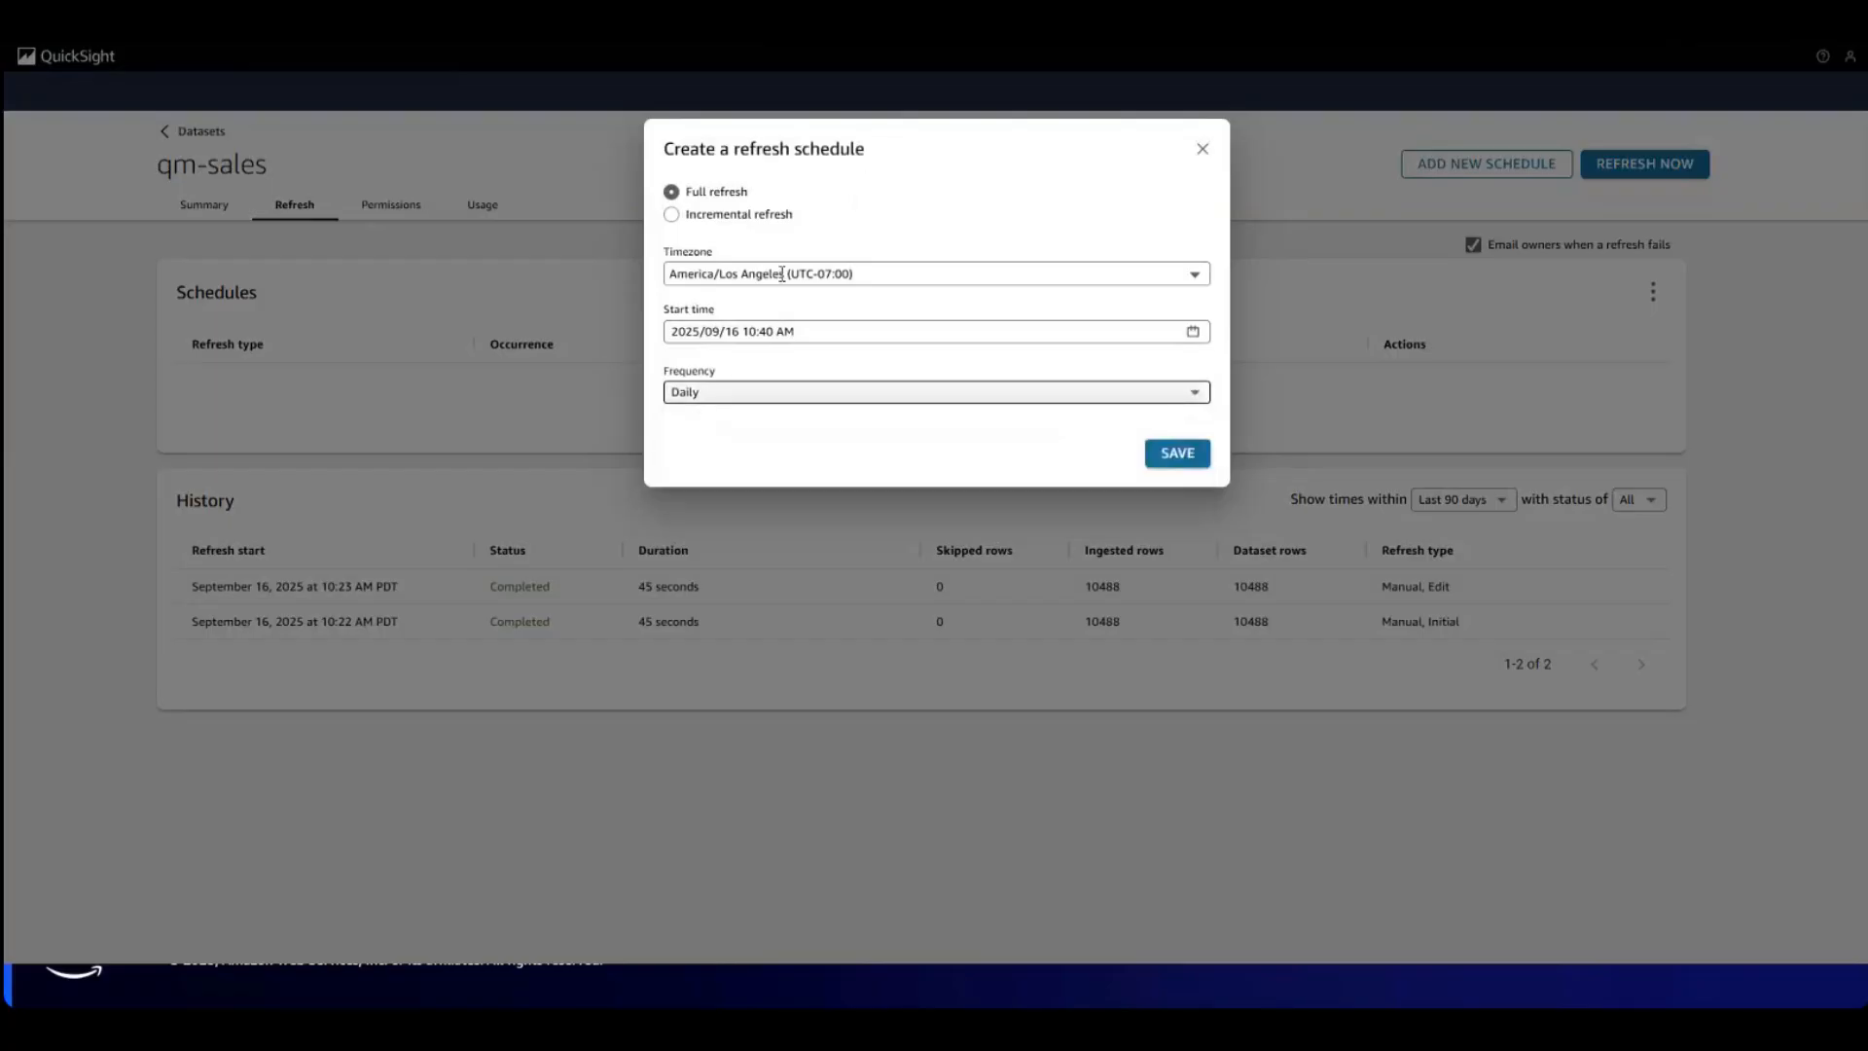
left_click(671, 216)
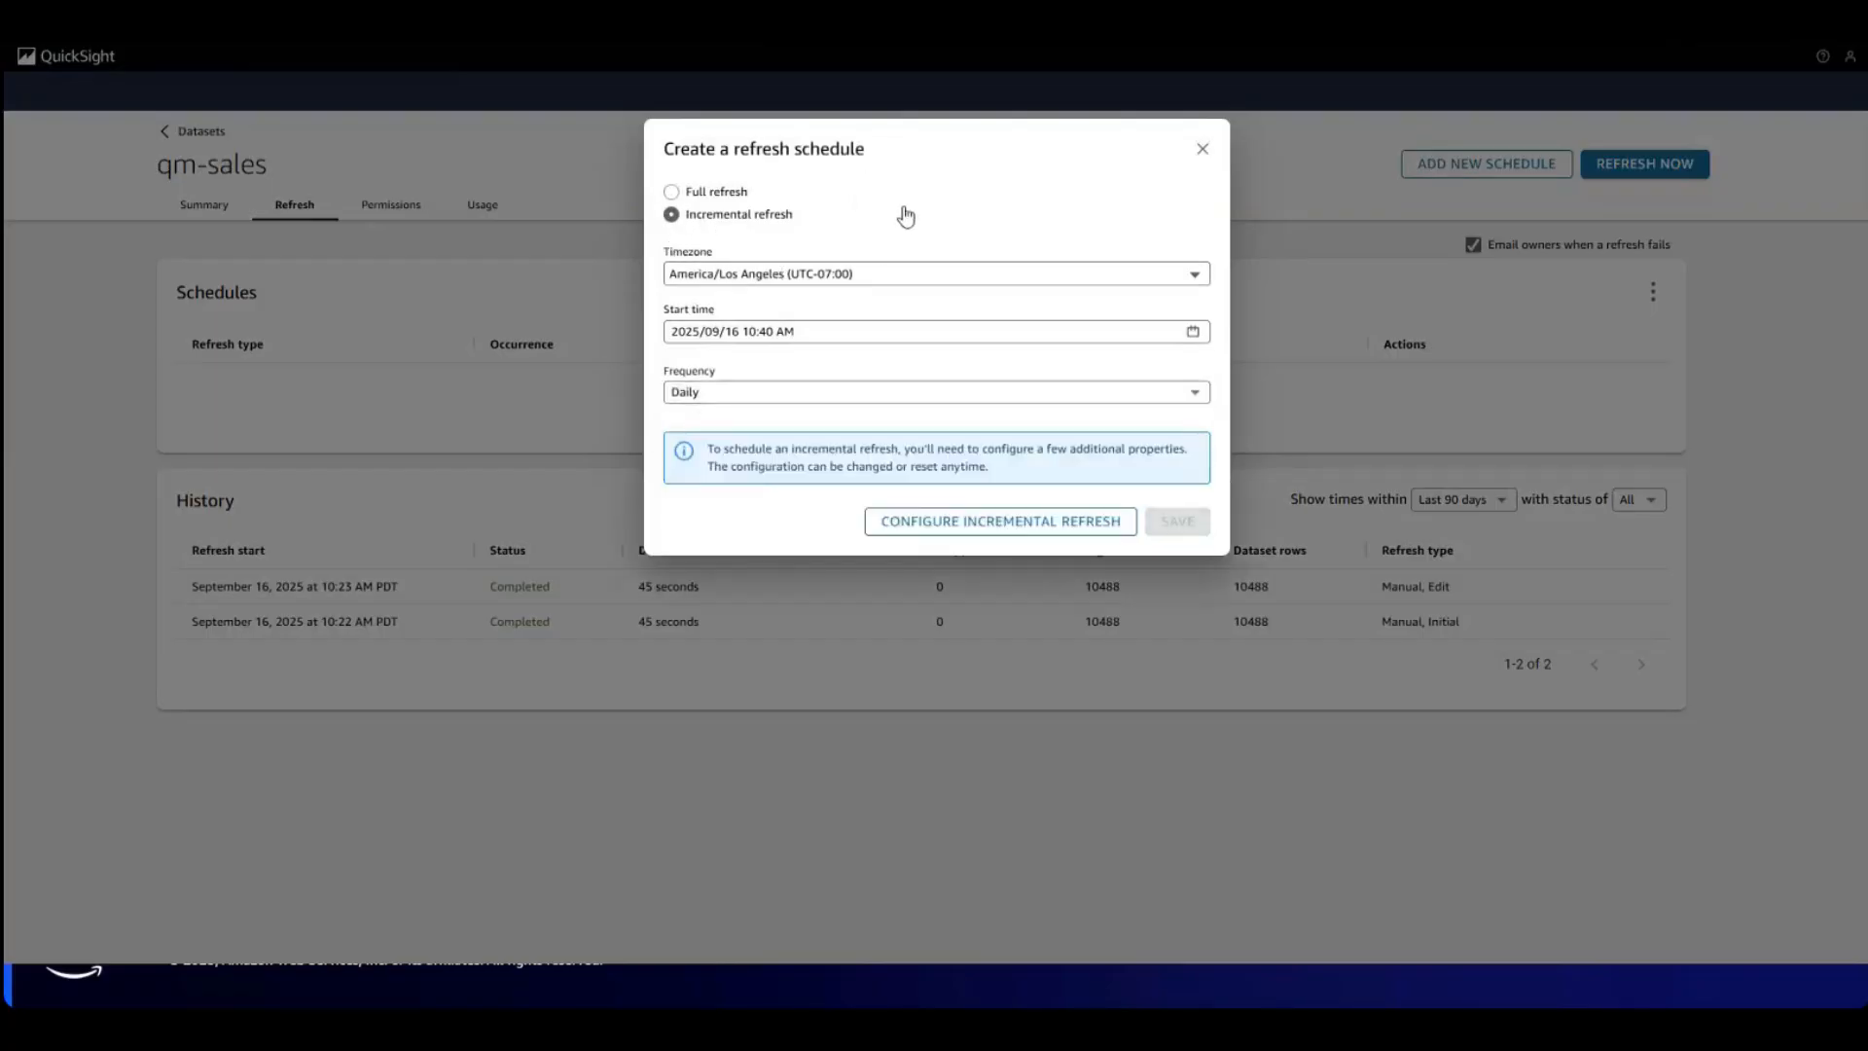
left_click(1004, 530)
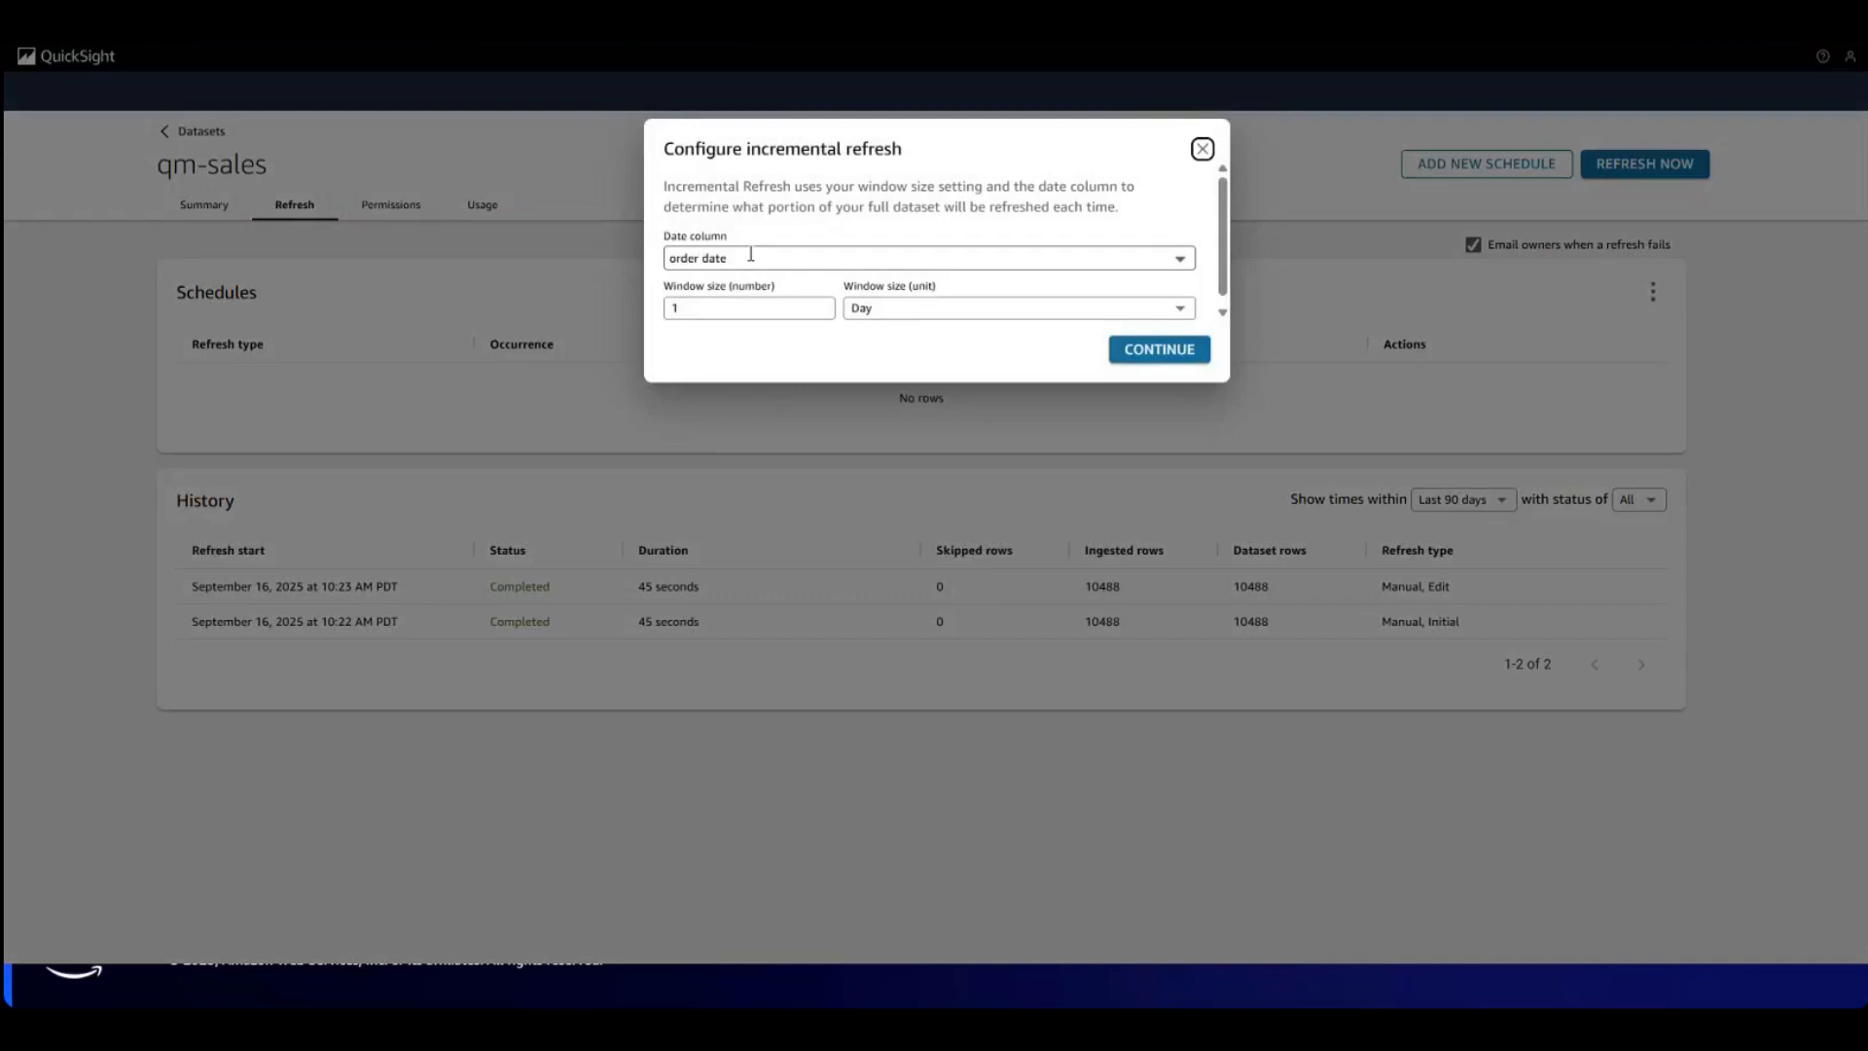
left_click(908, 313)
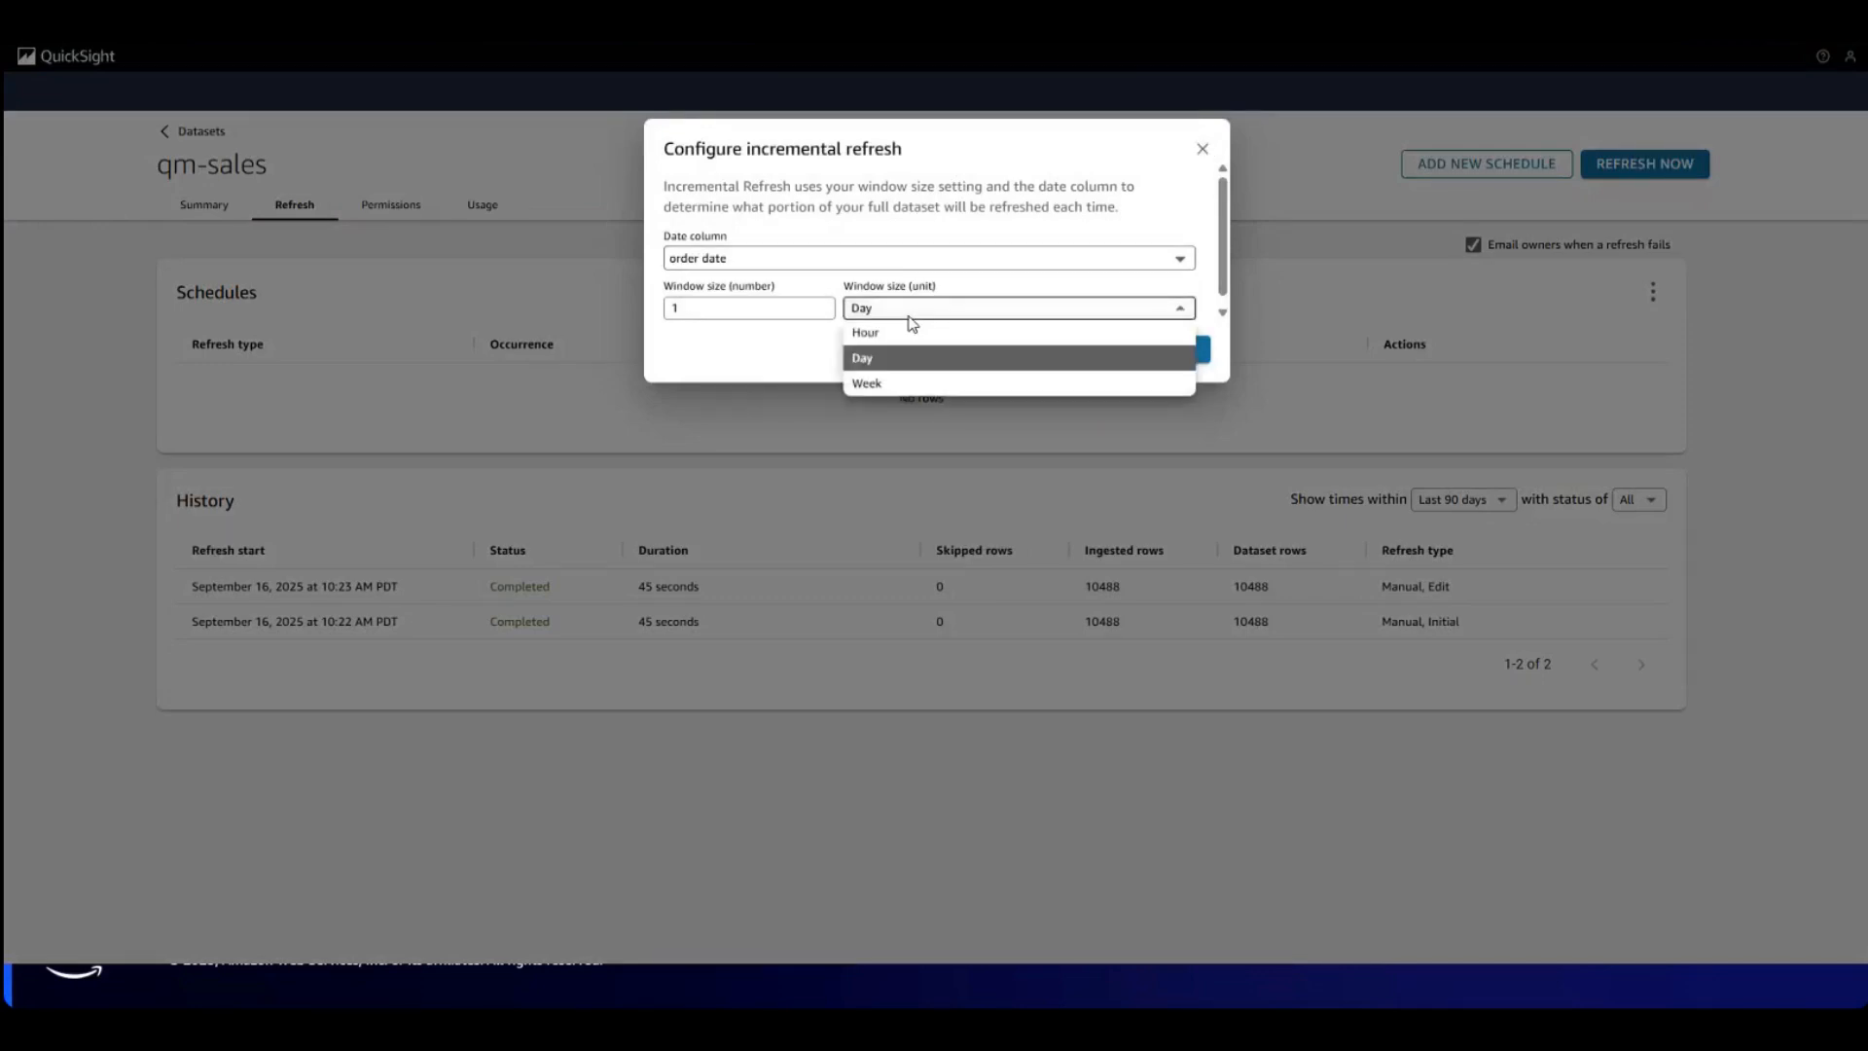
left_click(765, 310)
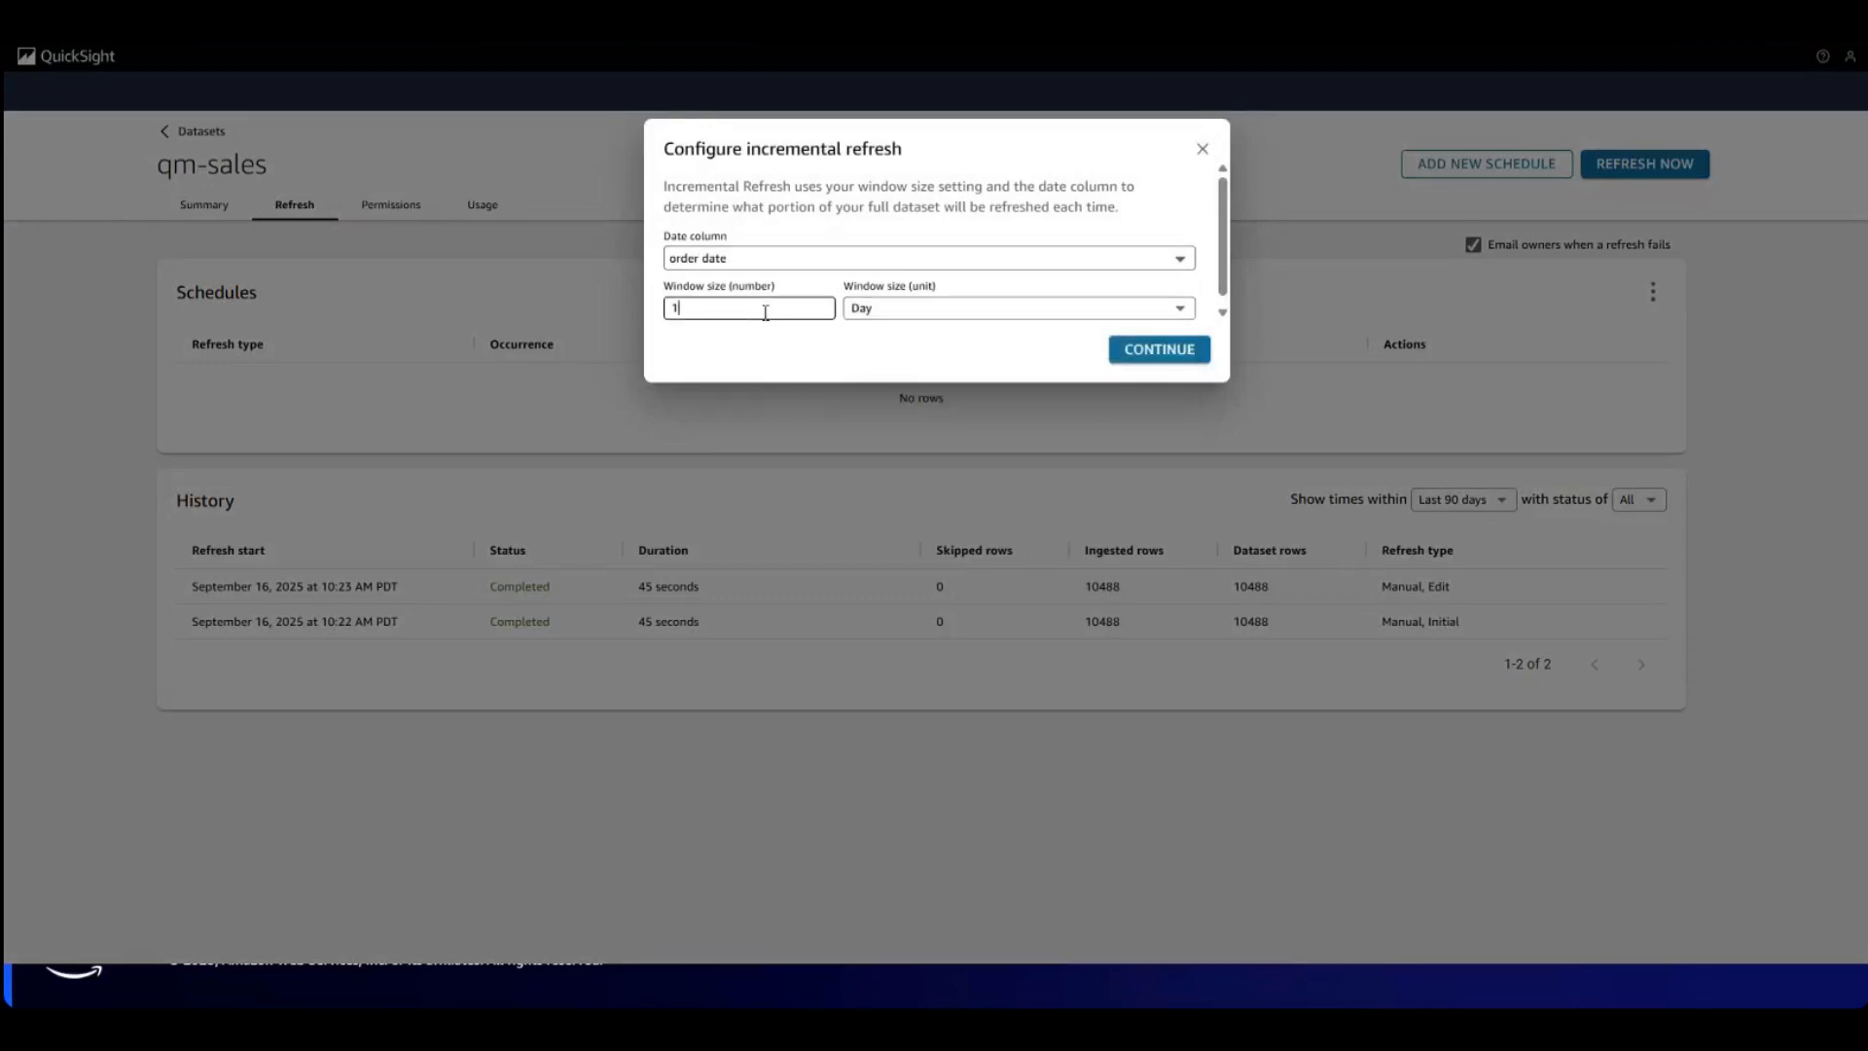
double_click(766, 312)
type("5")
left_click(1202, 154)
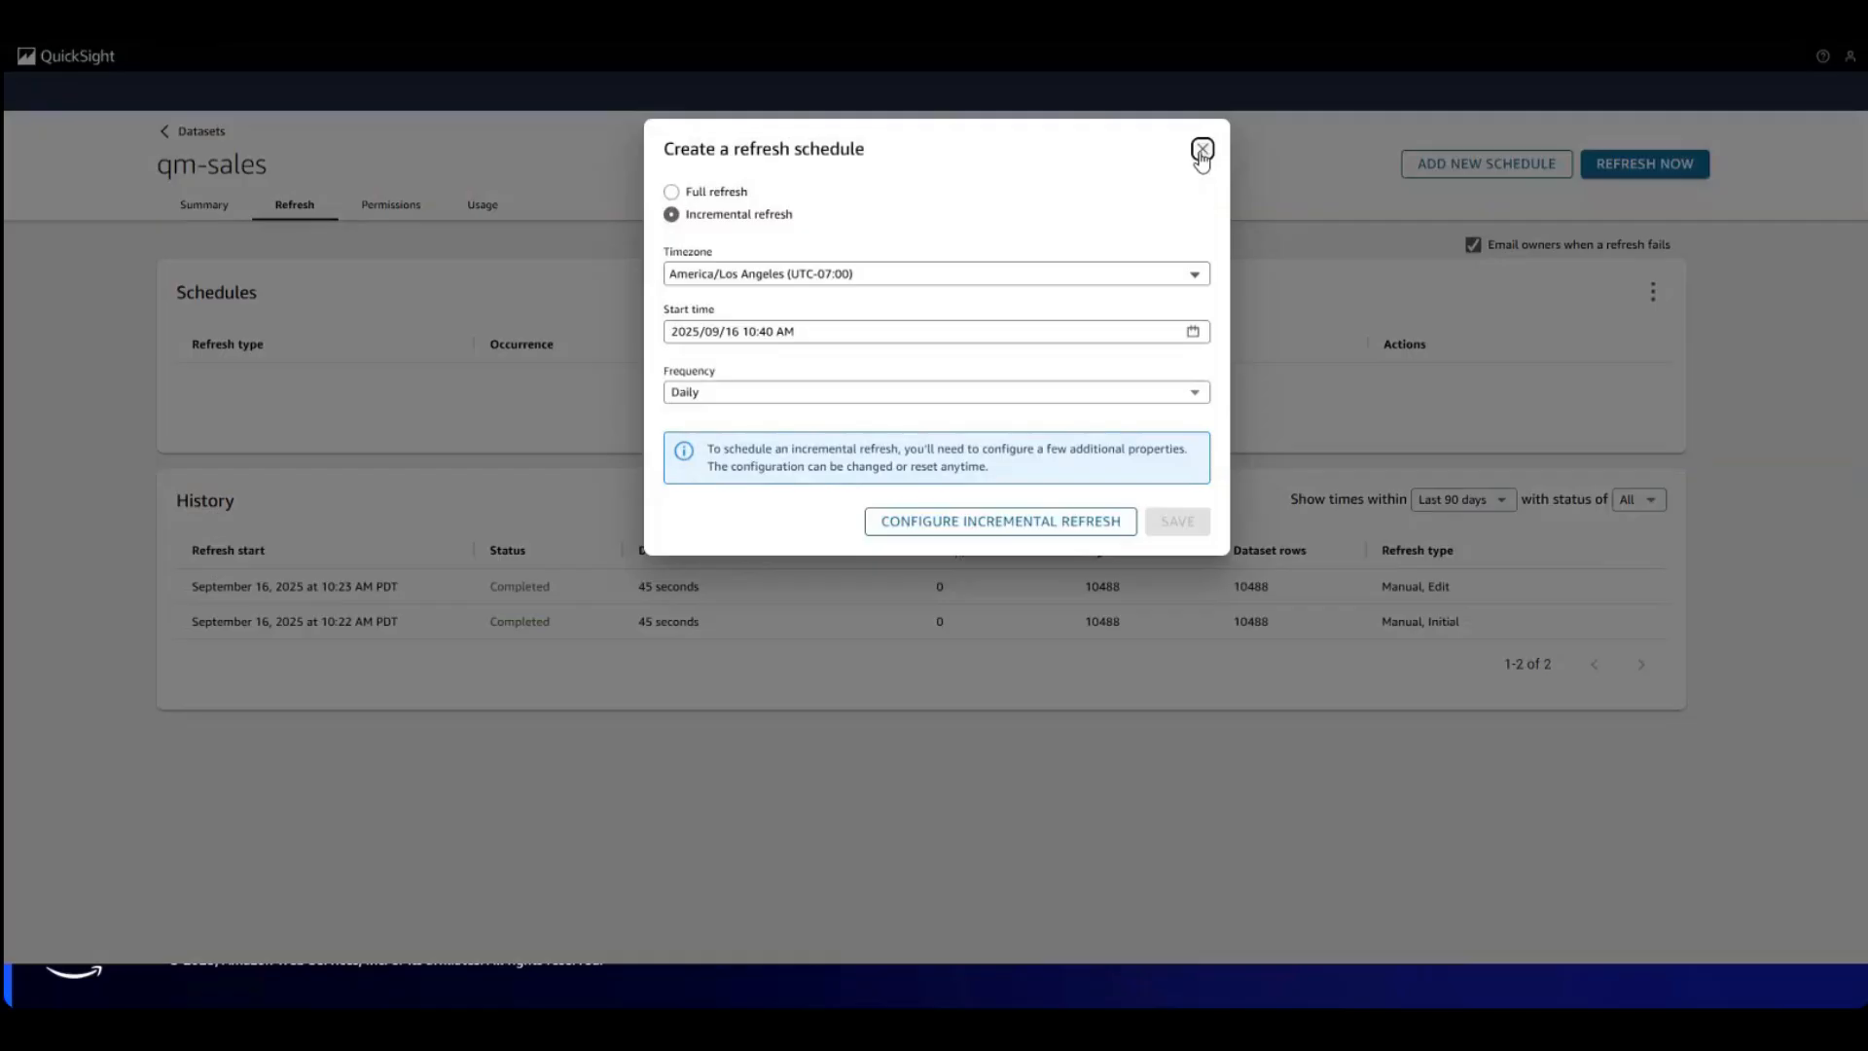
left_click(1202, 151)
Step: Check the qm-sales dataset's summary and return to the list of datasets
left_click(196, 222)
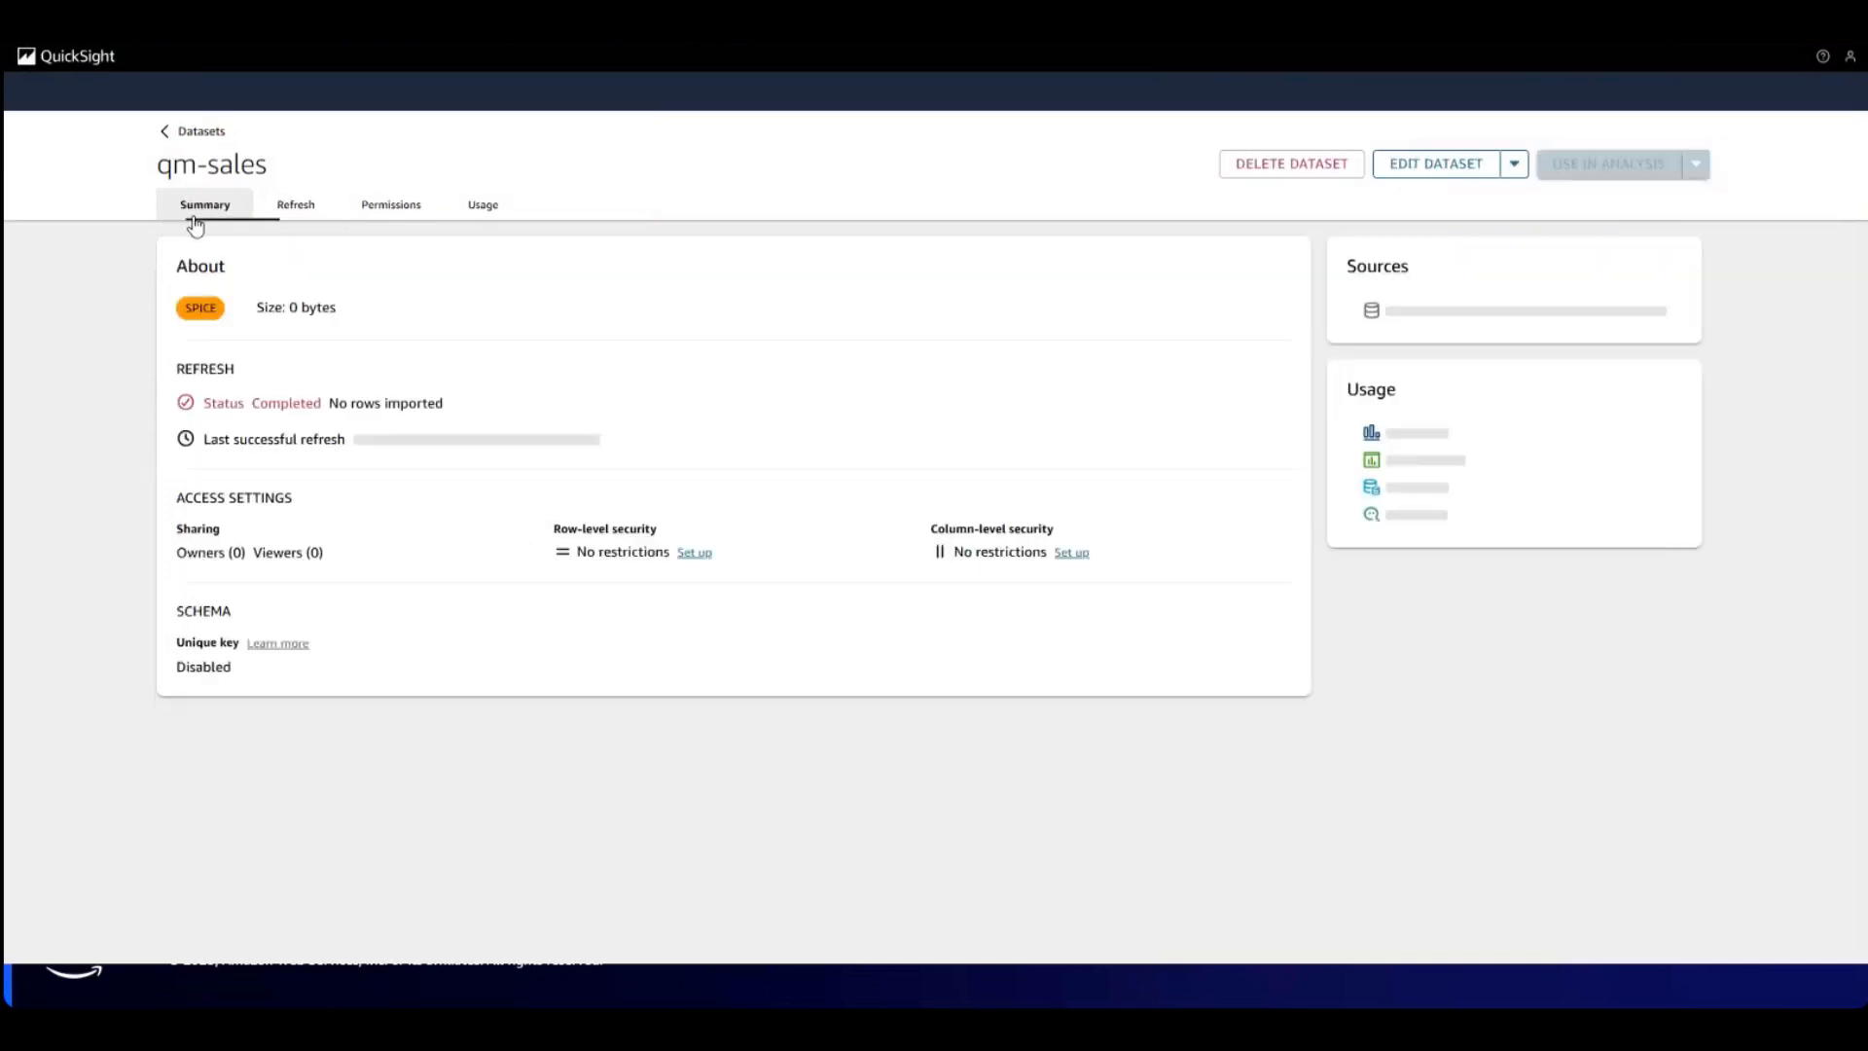
left_click(195, 132)
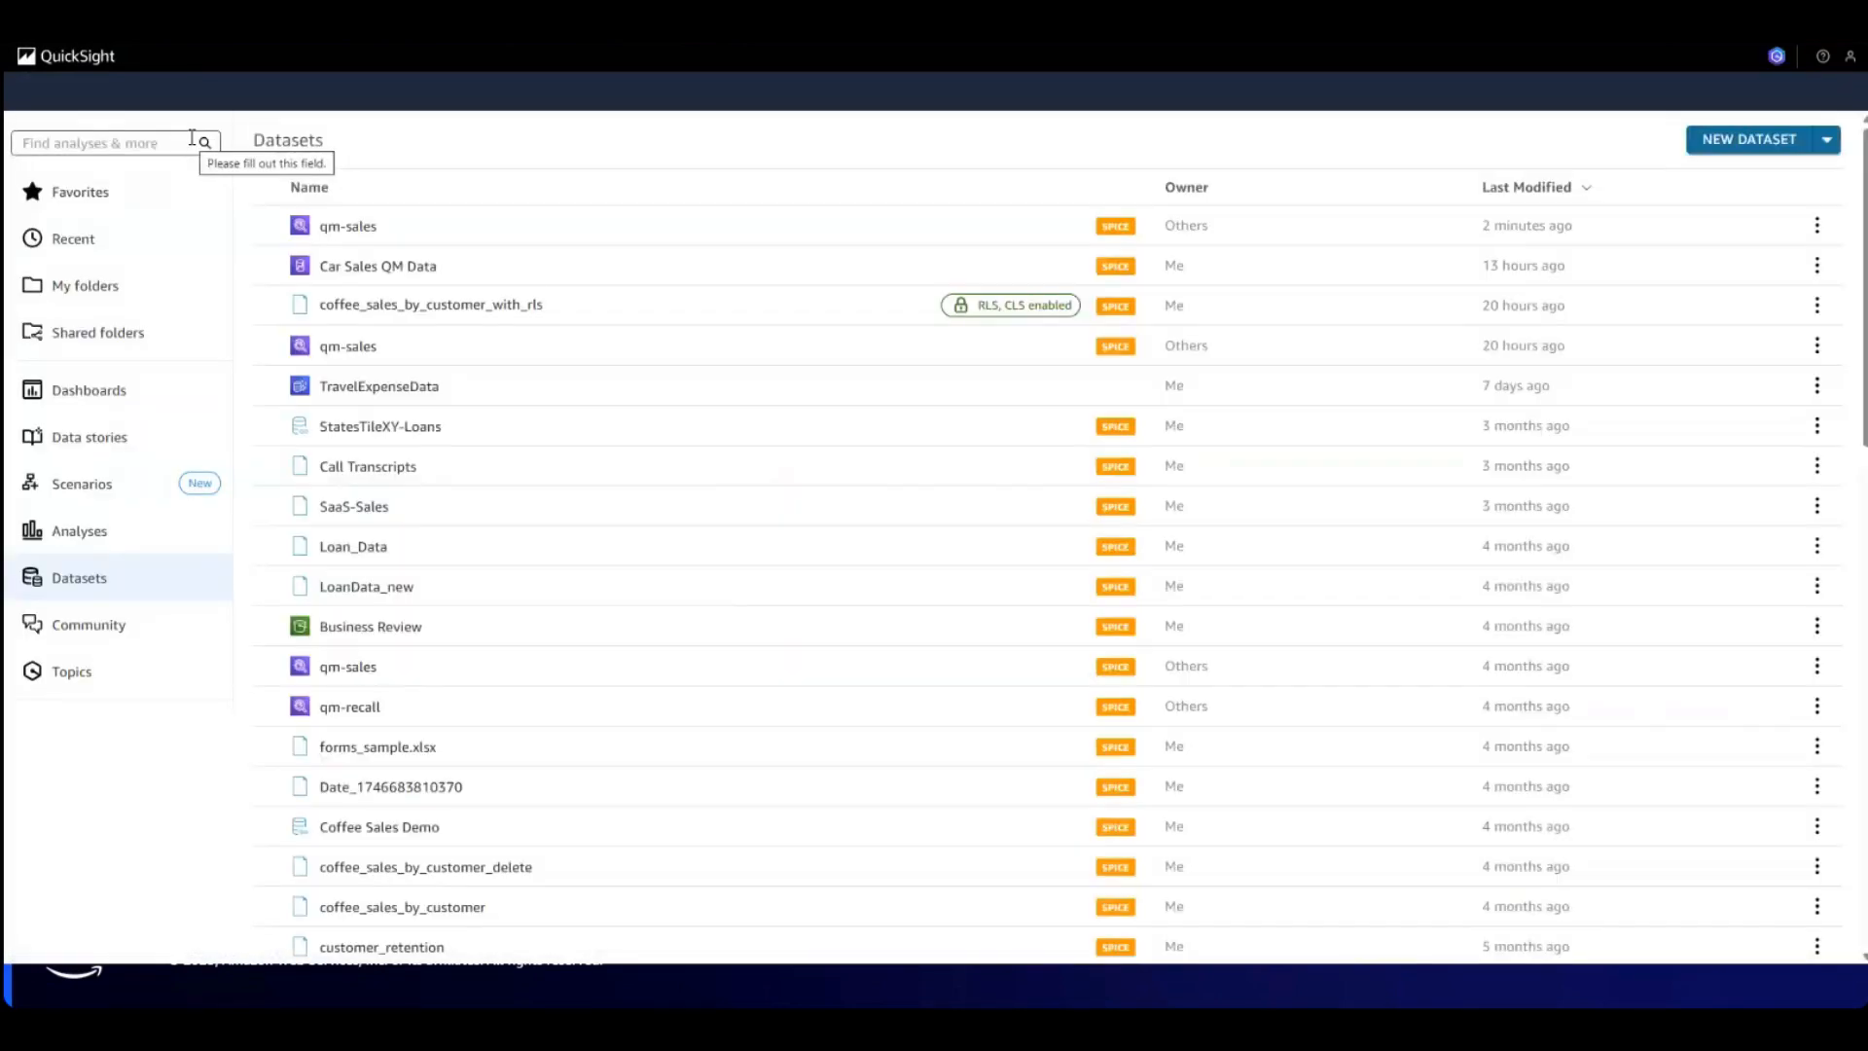
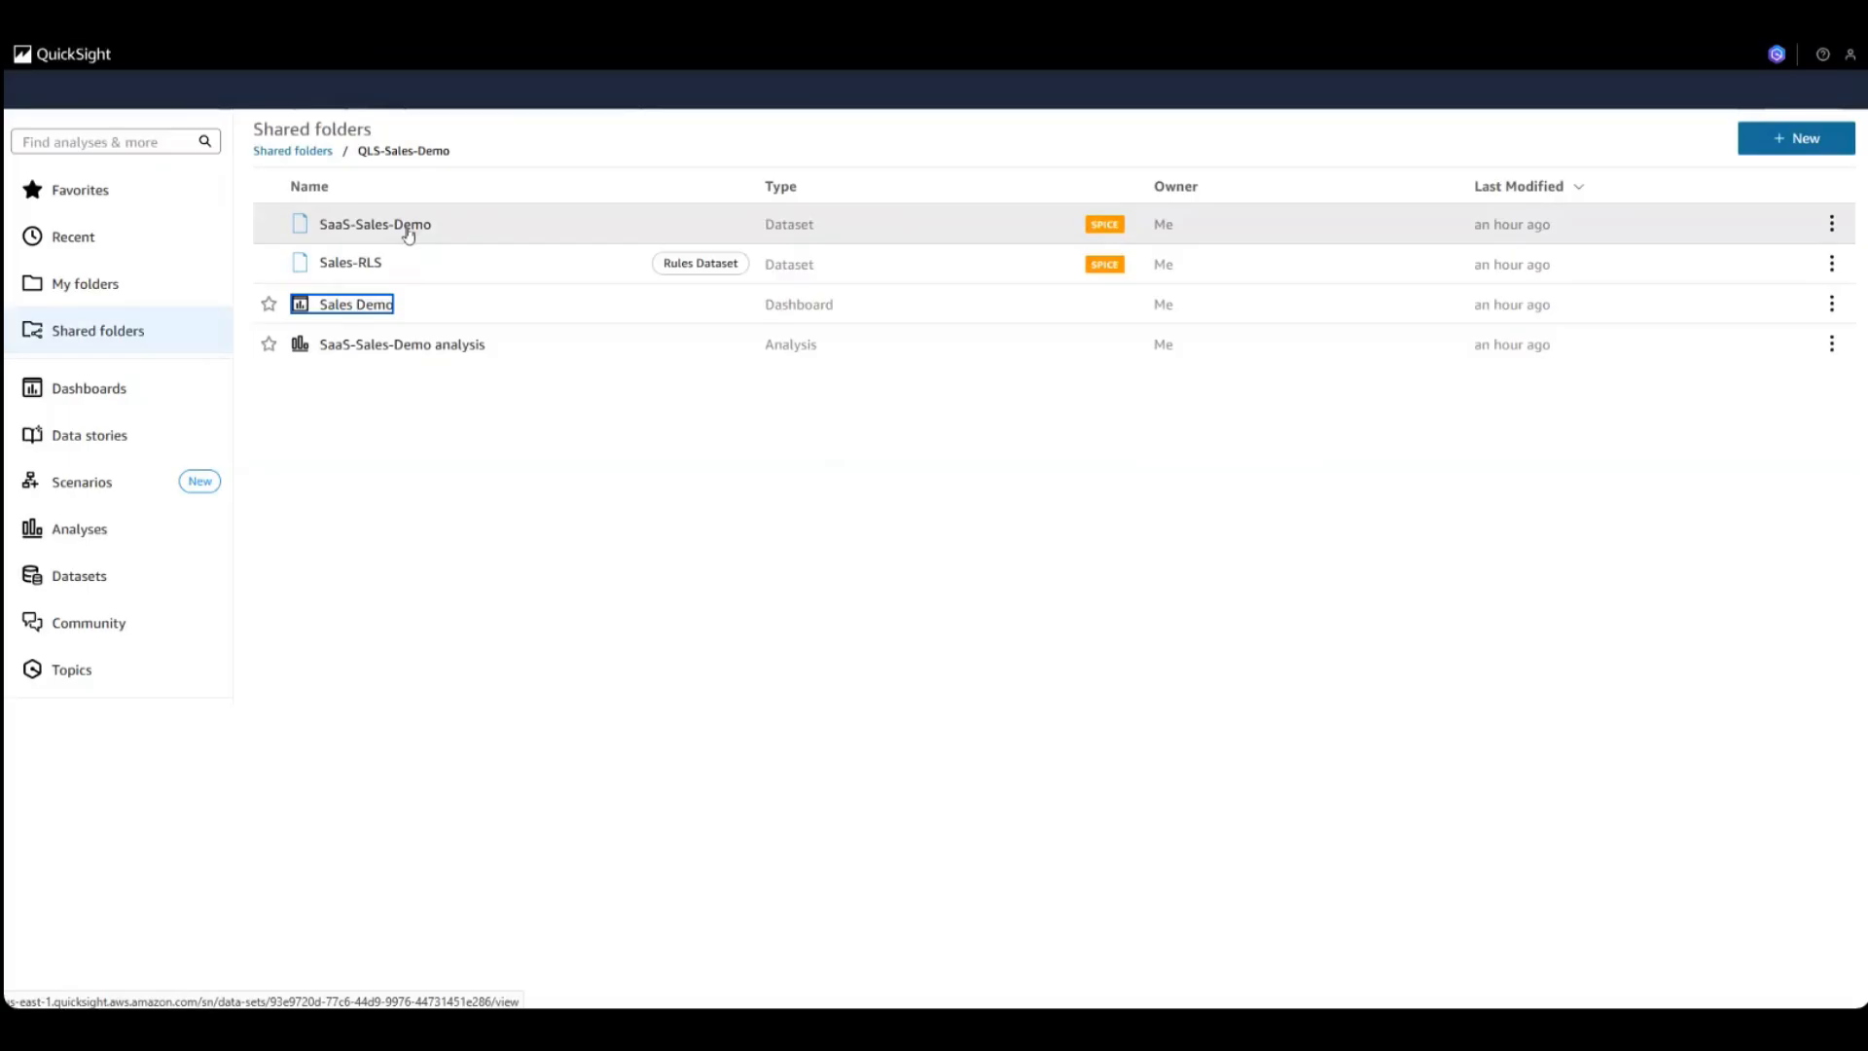
Step: Open the sharing permissions of the Sales Demo dashboard and examine the BusinessAnalyst user's access
left_click(702, 18)
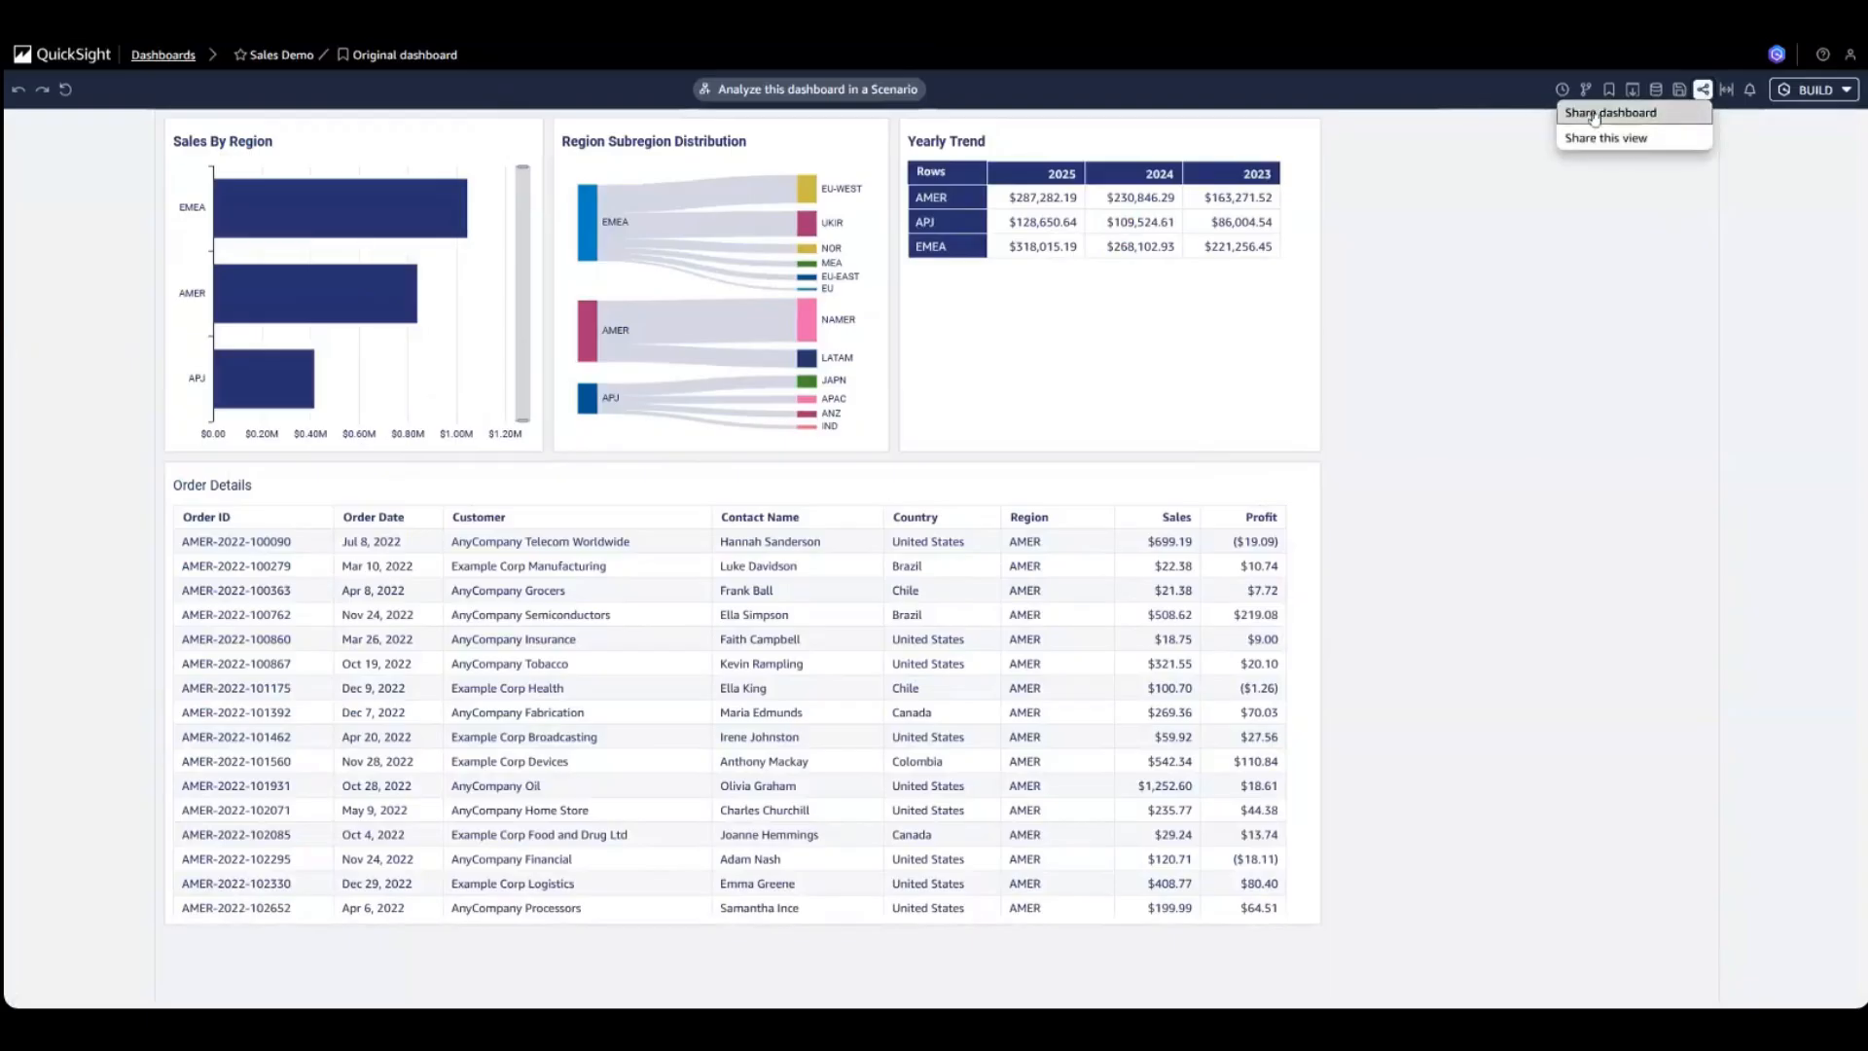
left_click(1512, 295)
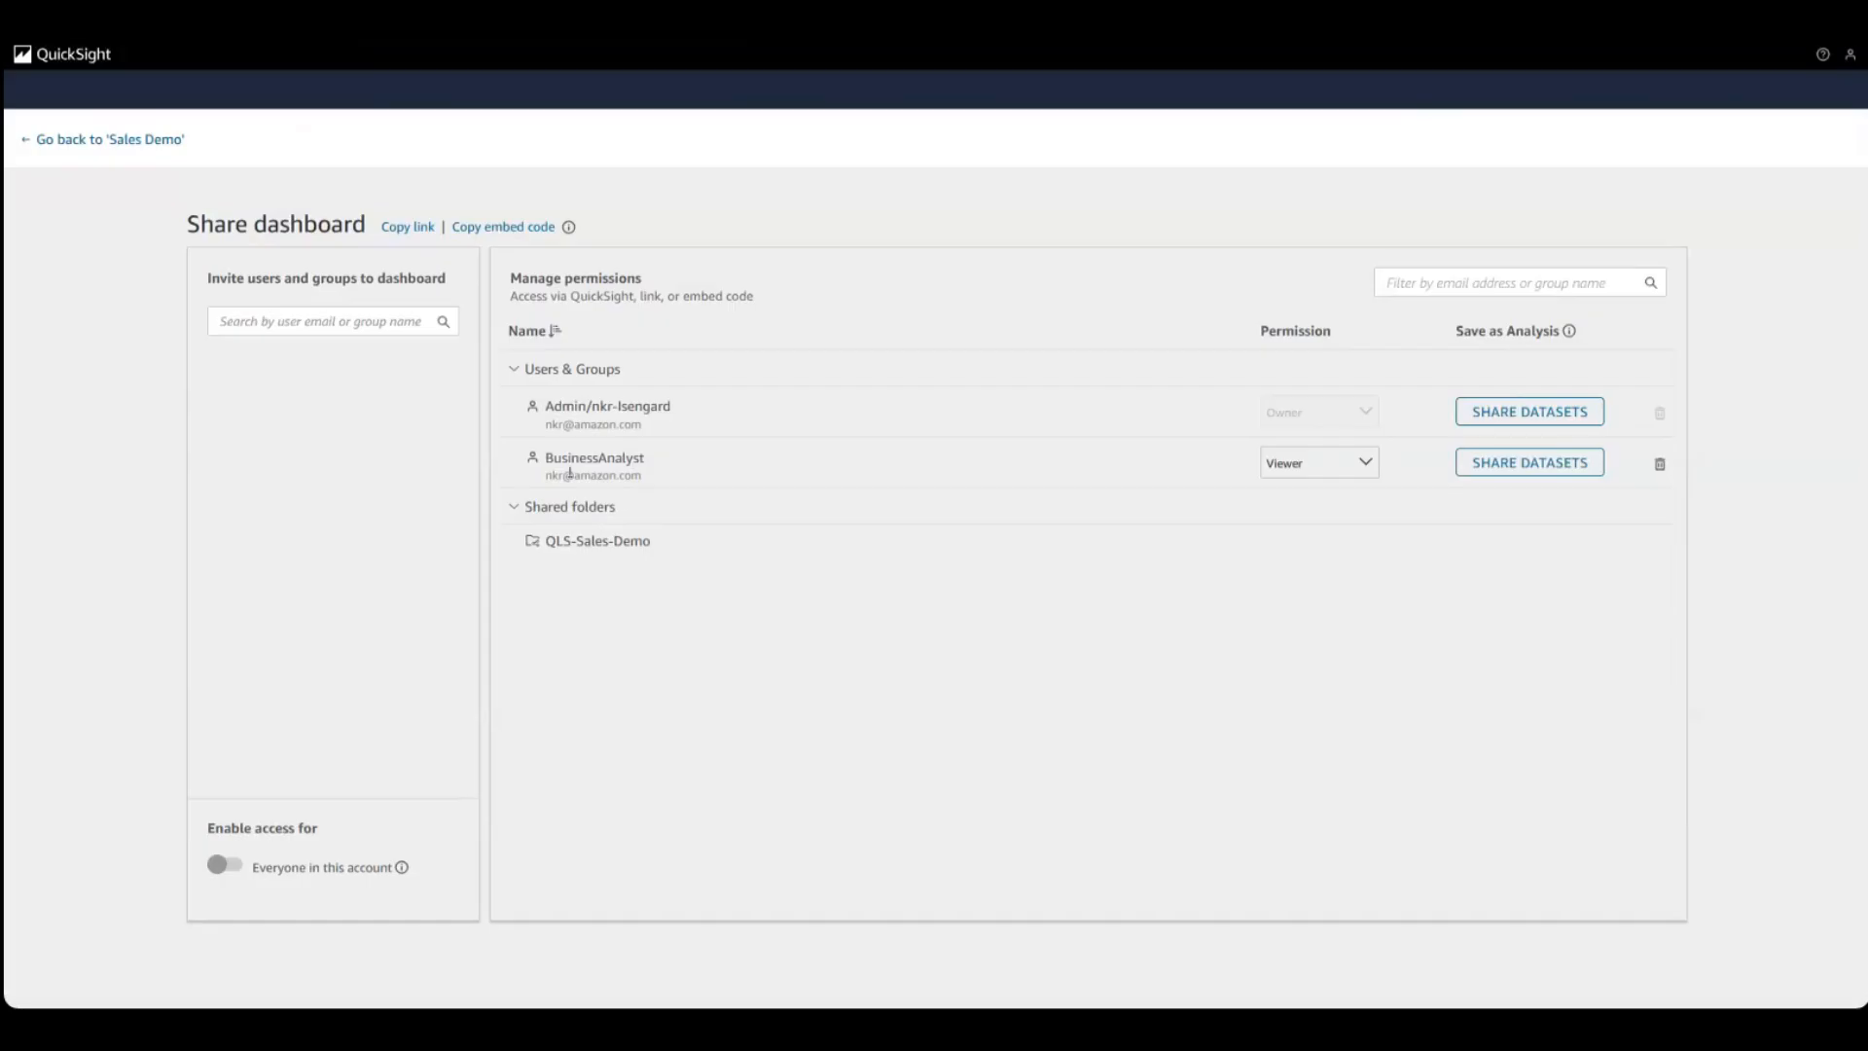
left_click_drag(671, 460, 543, 469)
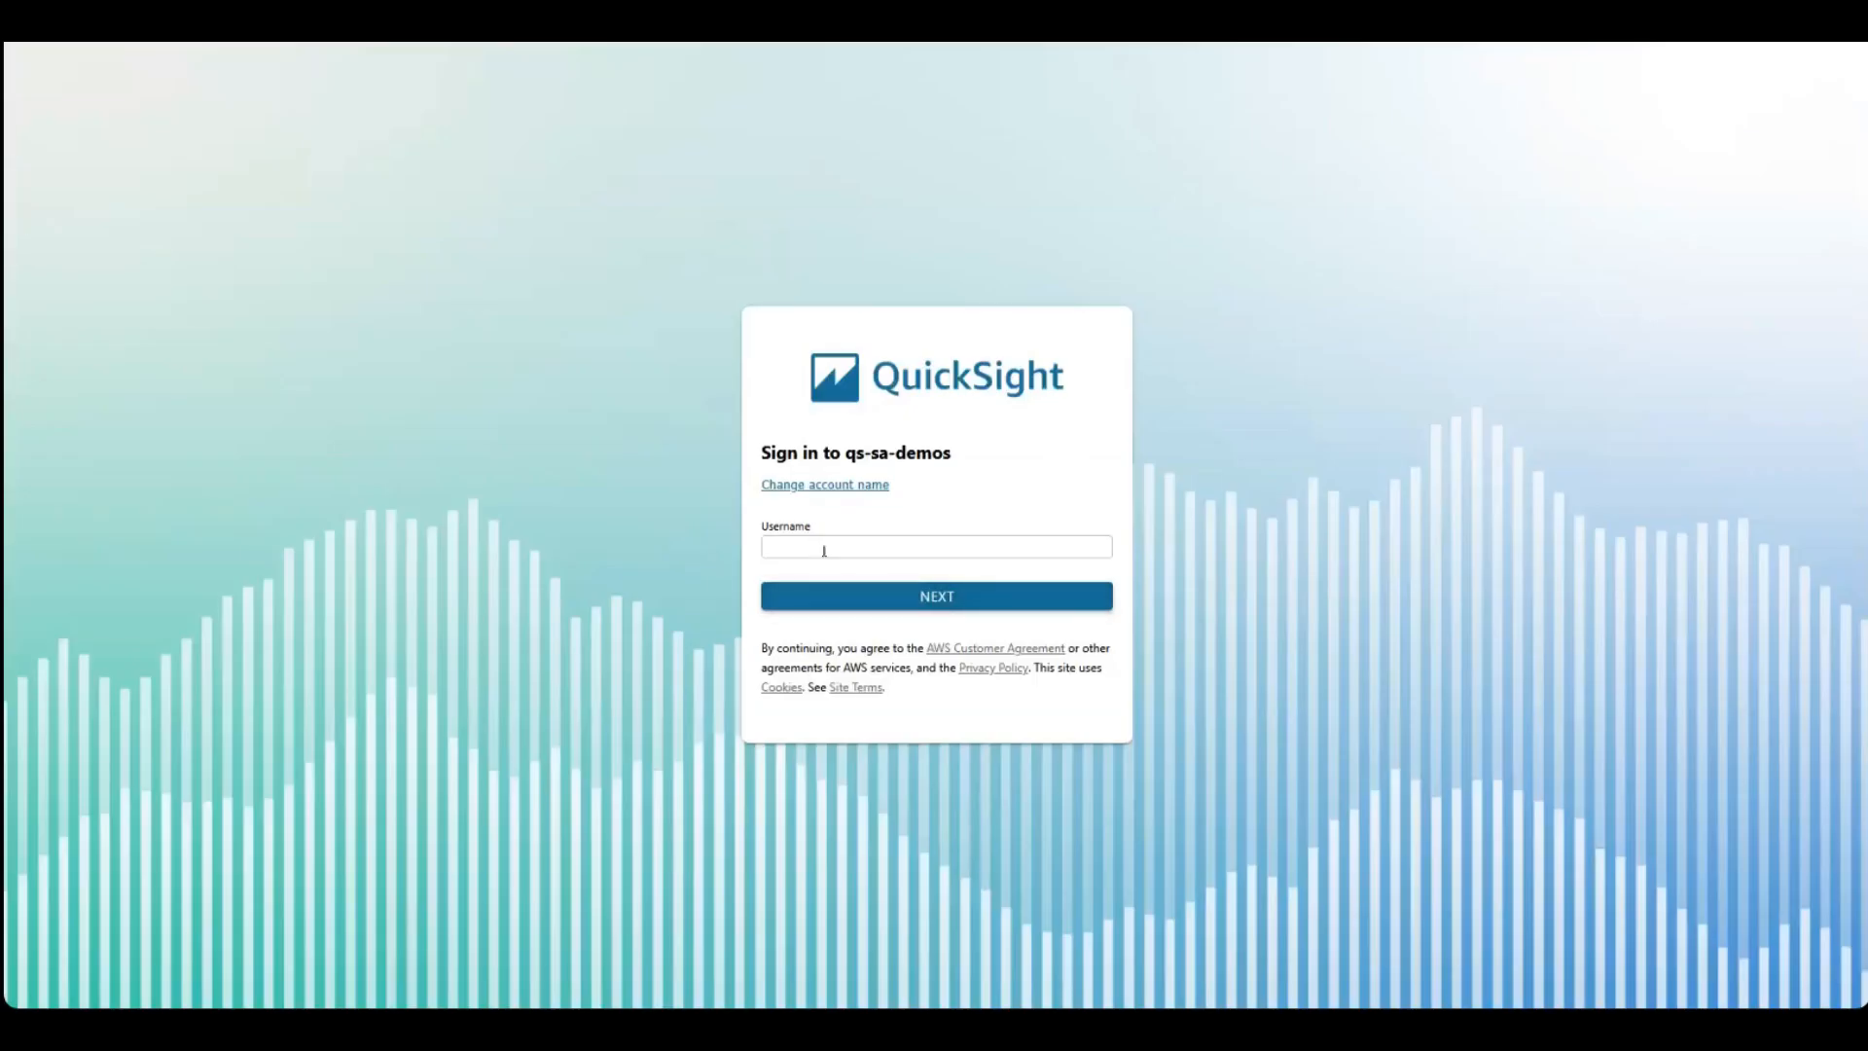
Step: Sign in to qs-sa-demos as BusinessAnalyst with the account password and open the Sales Demo dashboard
left_click(824, 549)
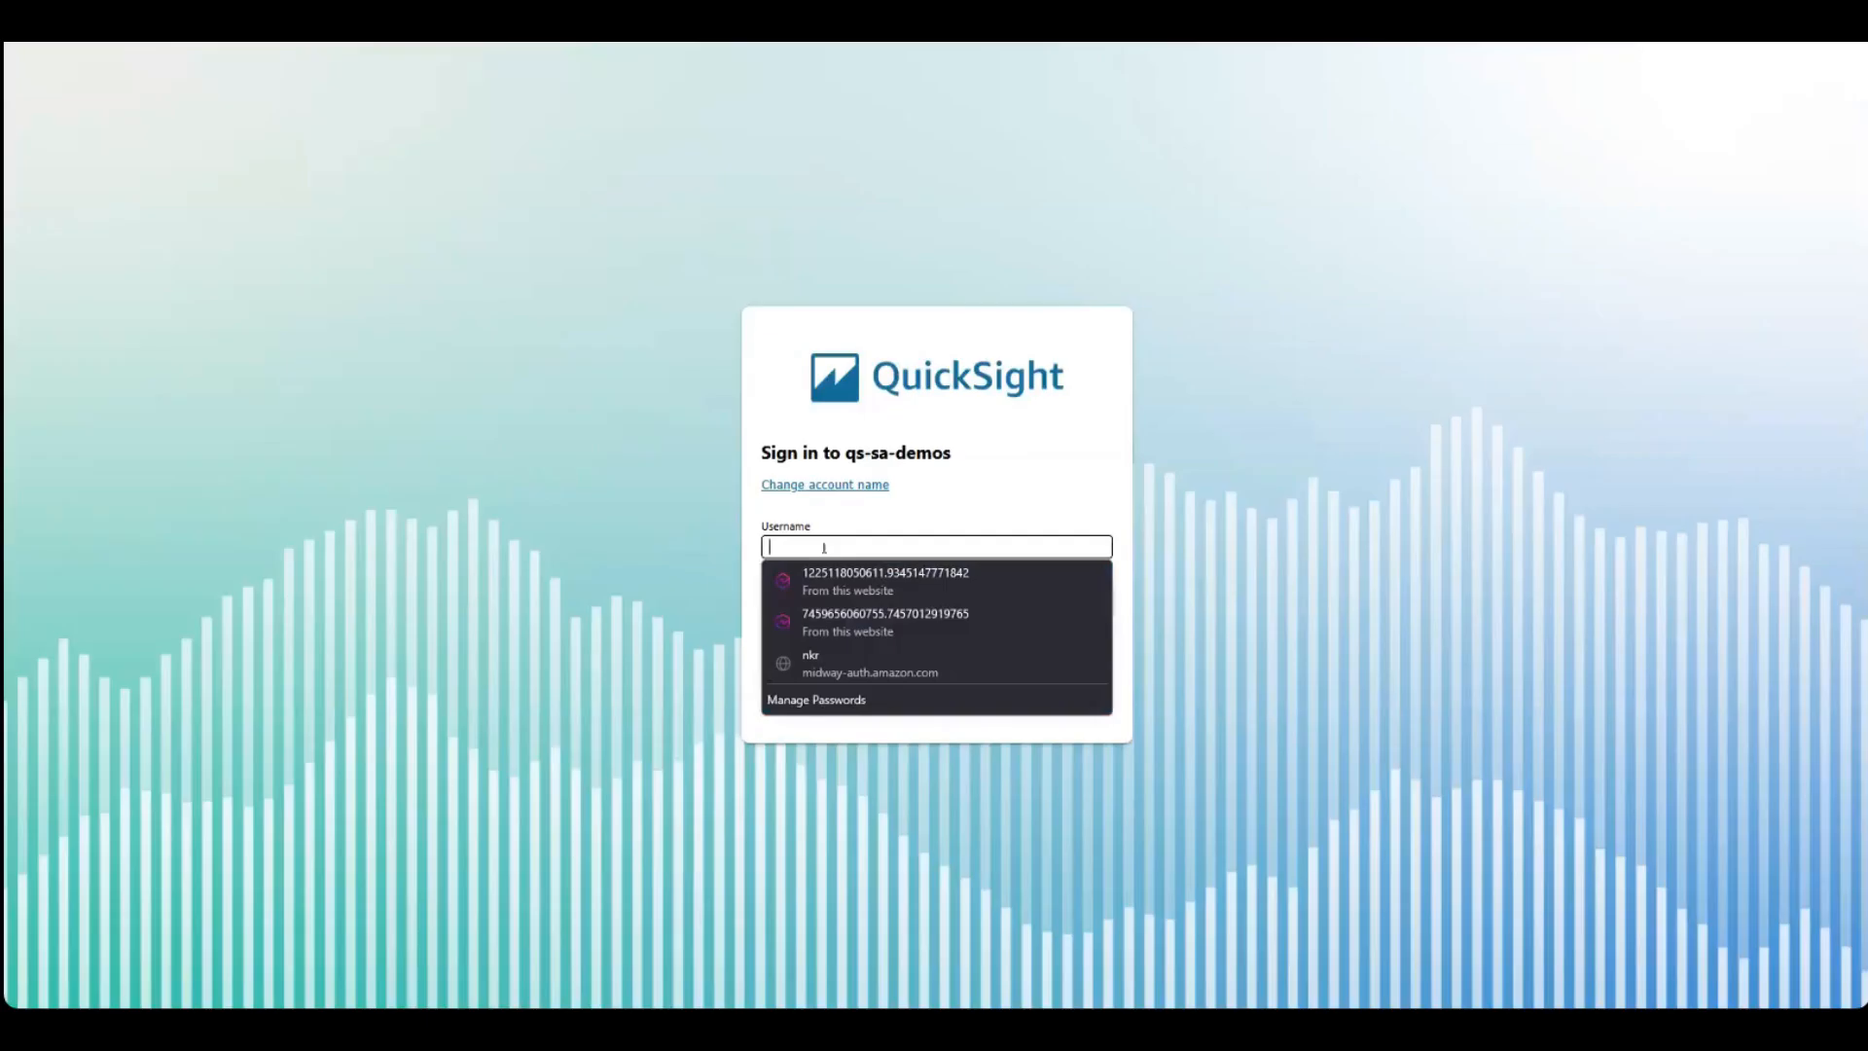
type("Business")
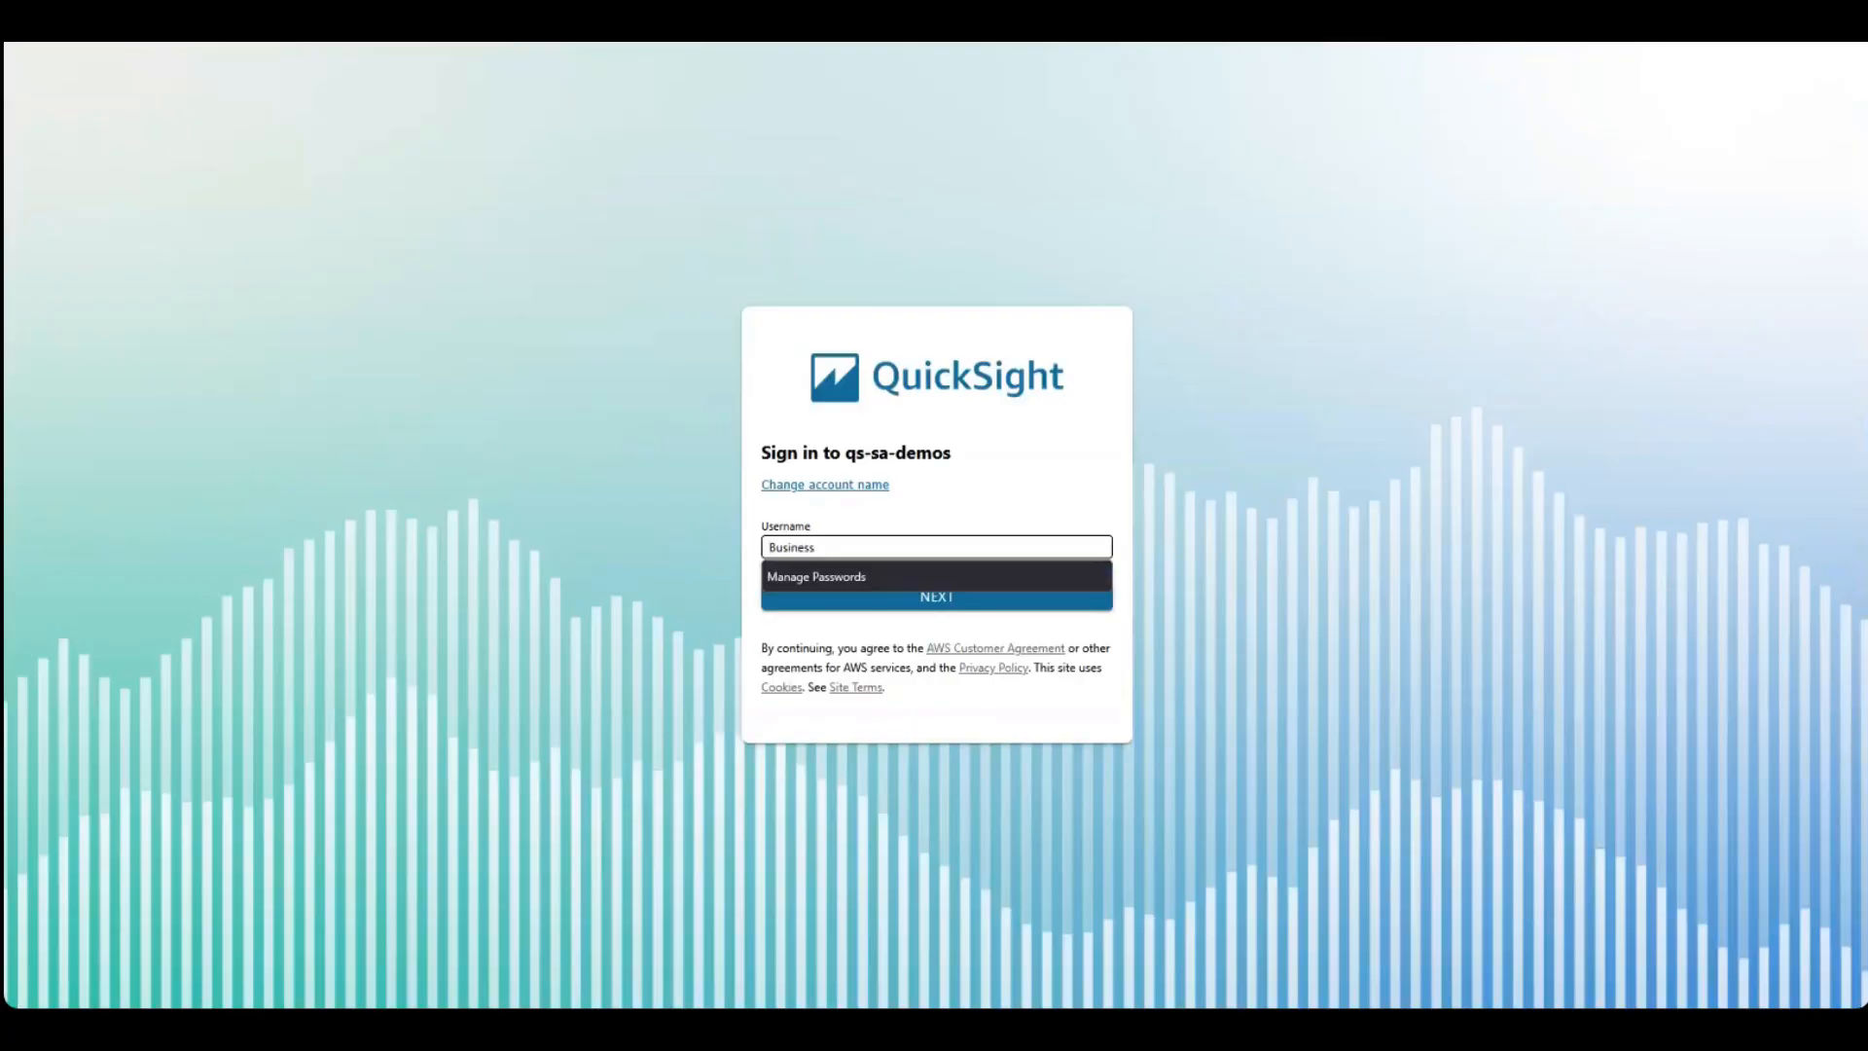
type("Analyst")
key("Return")
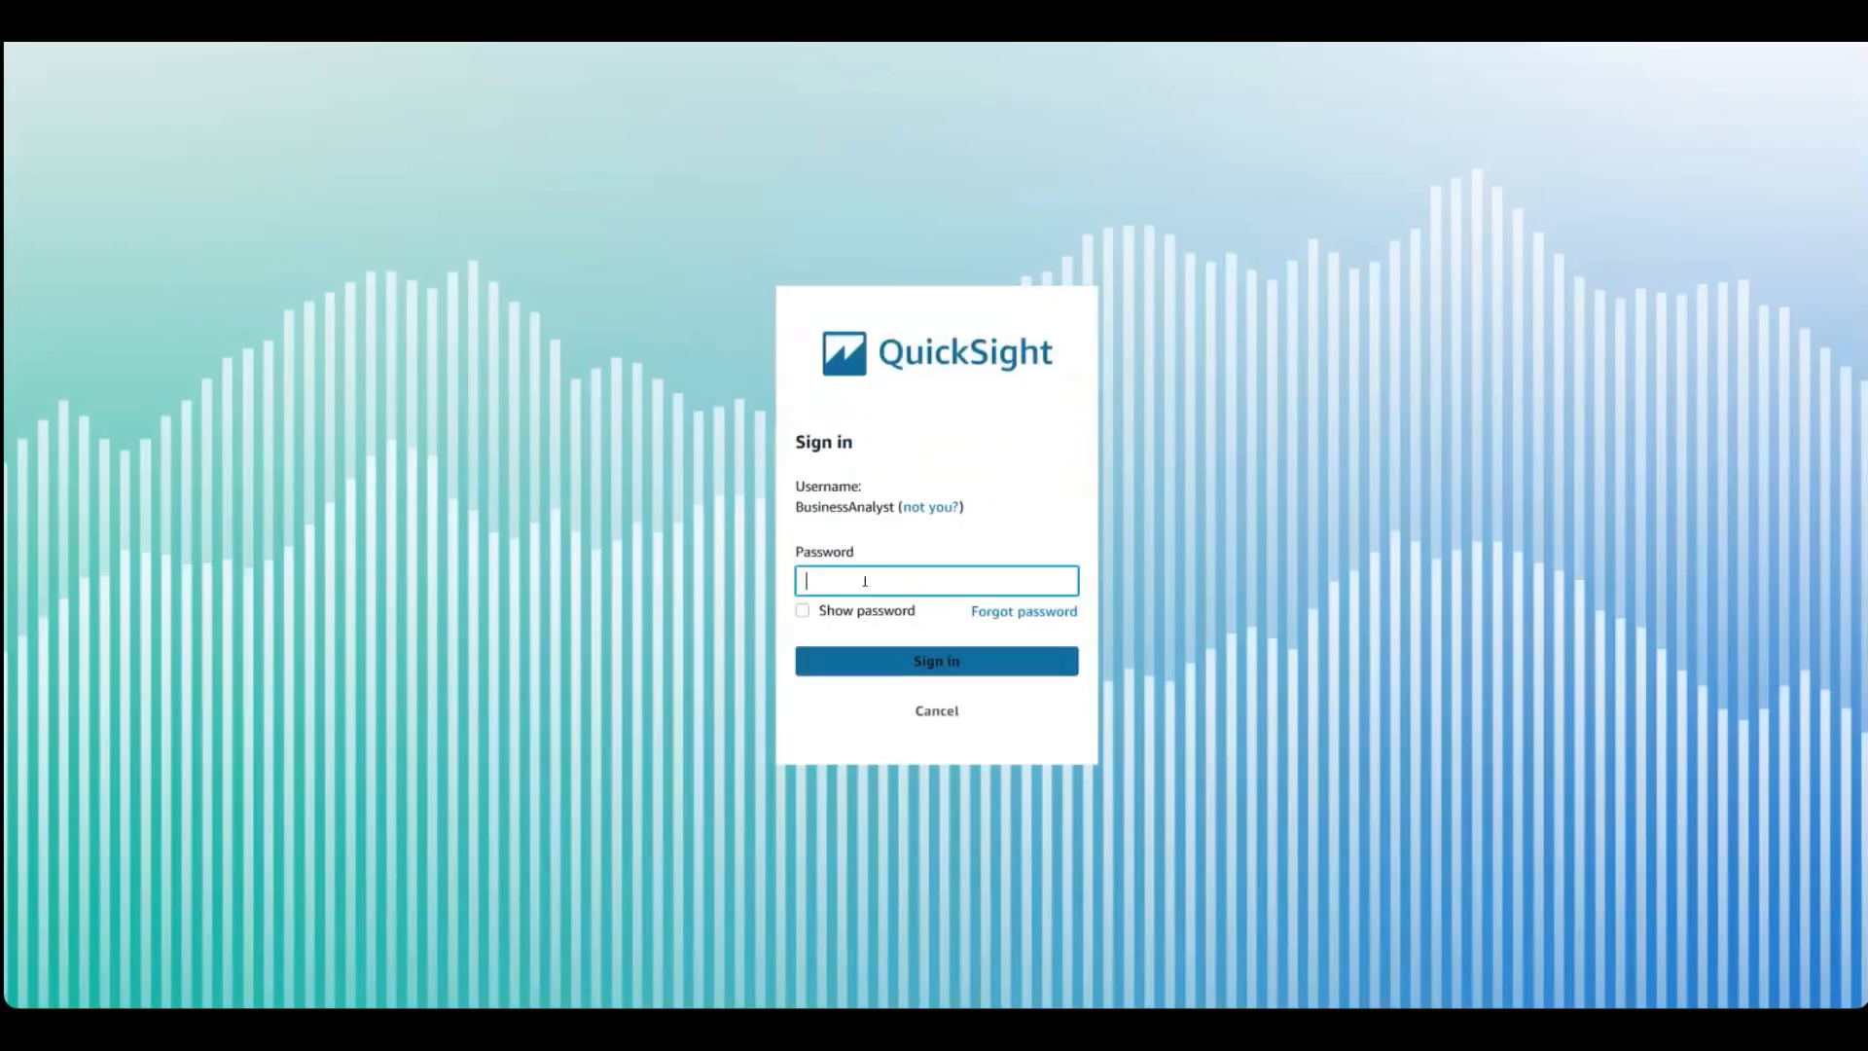
type("********")
key("Return")
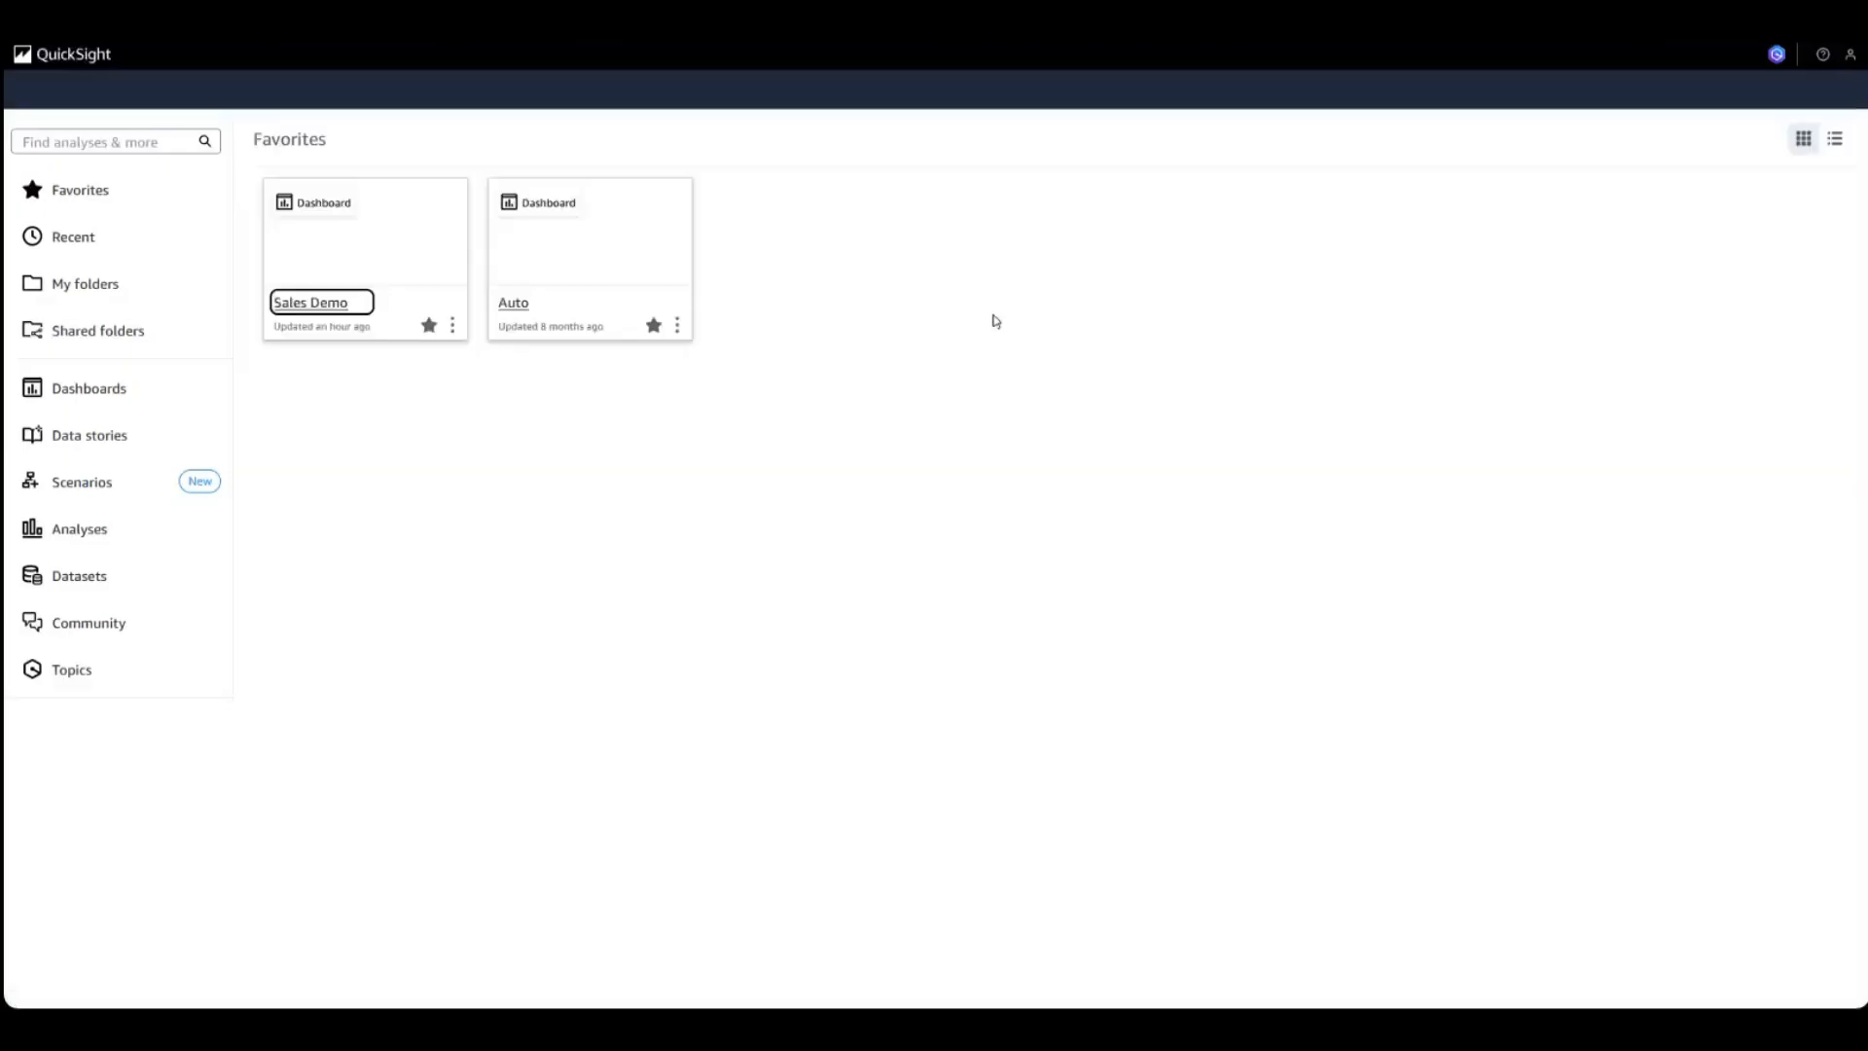
left_click(430, 289)
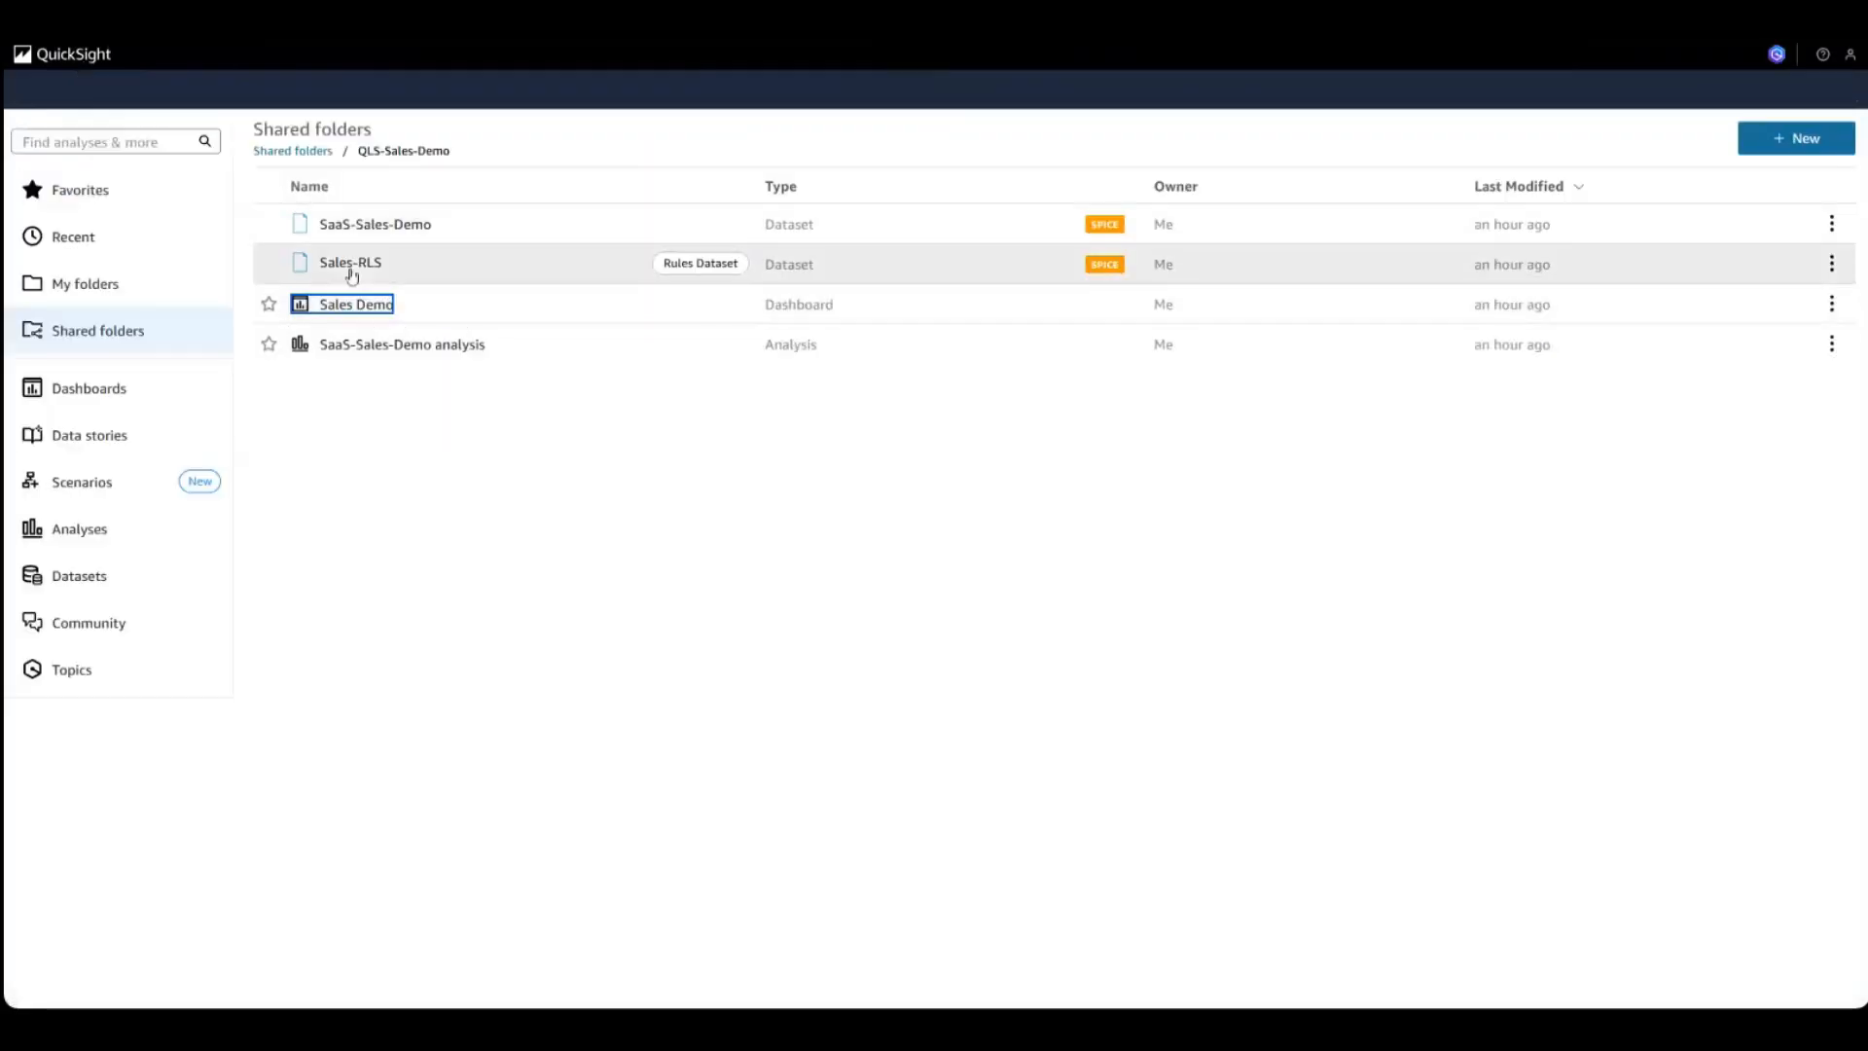
Step: Open the Sales-RLS rules dataset for editing to examine its UserName and Region rules
left_click(351, 264)
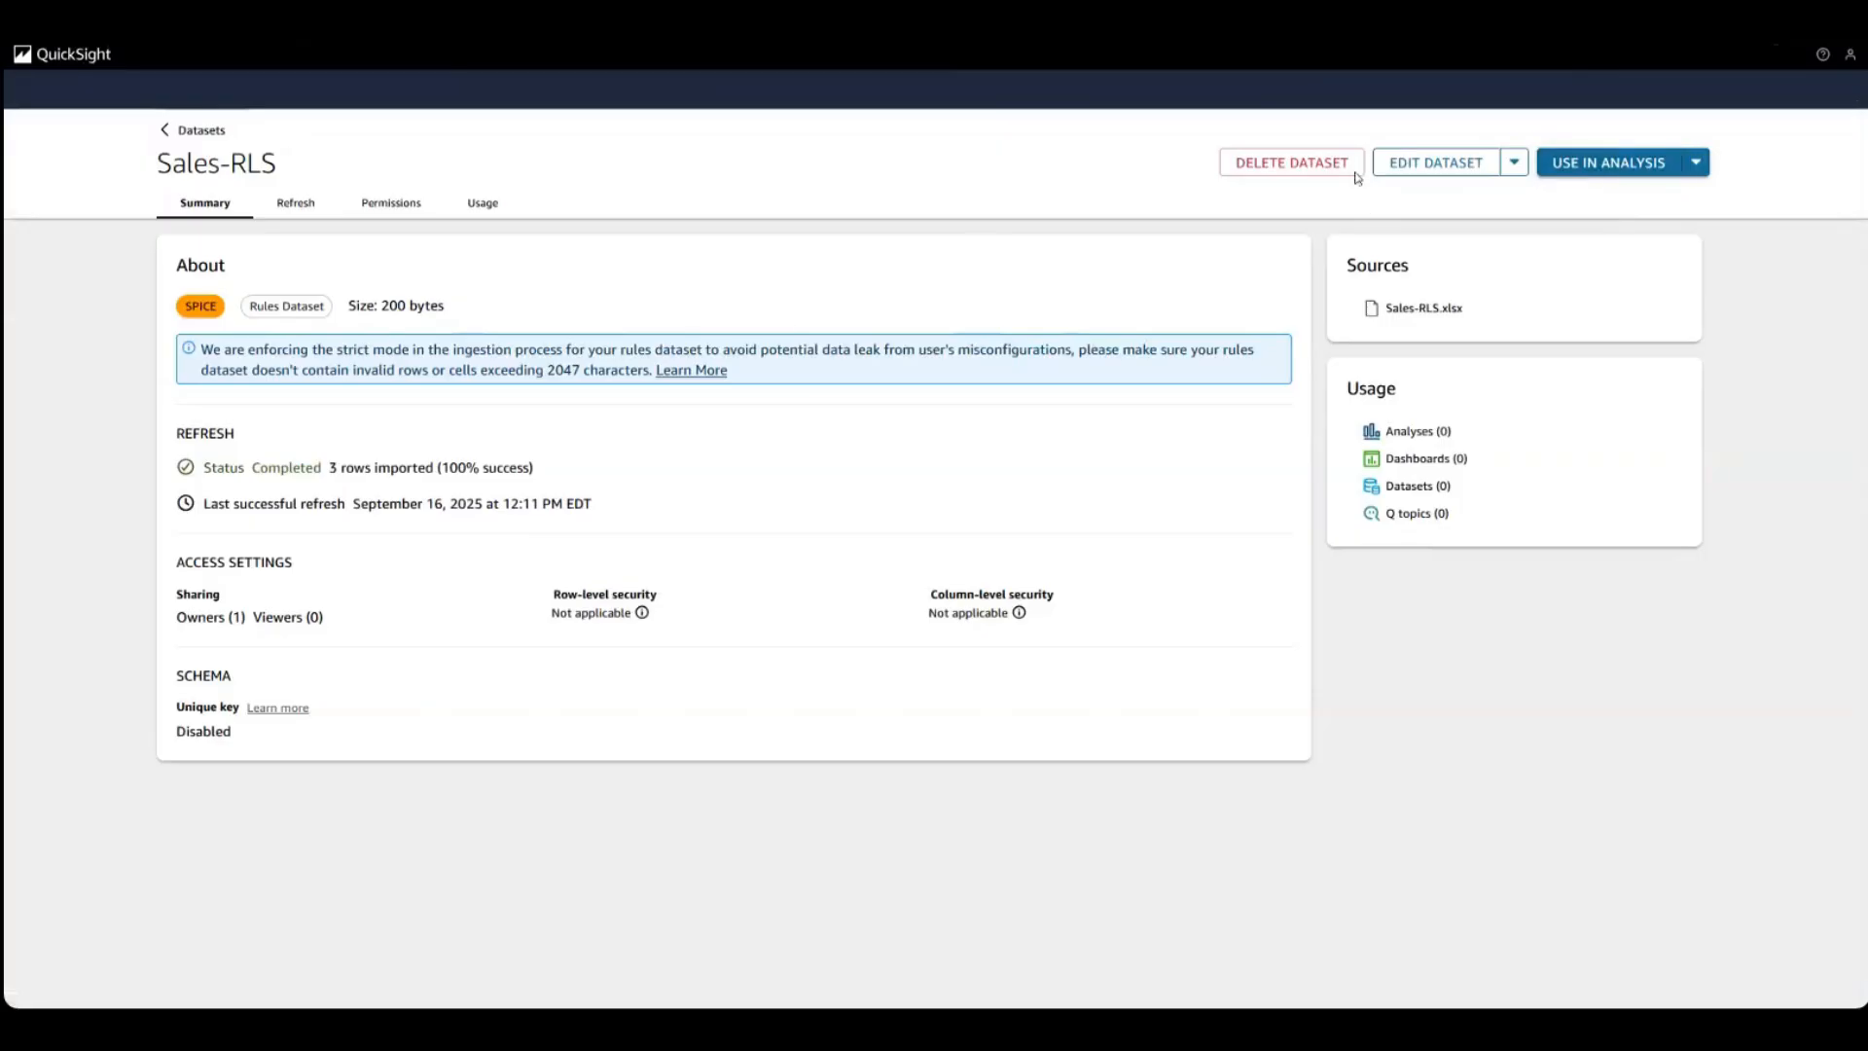
left_click(1413, 163)
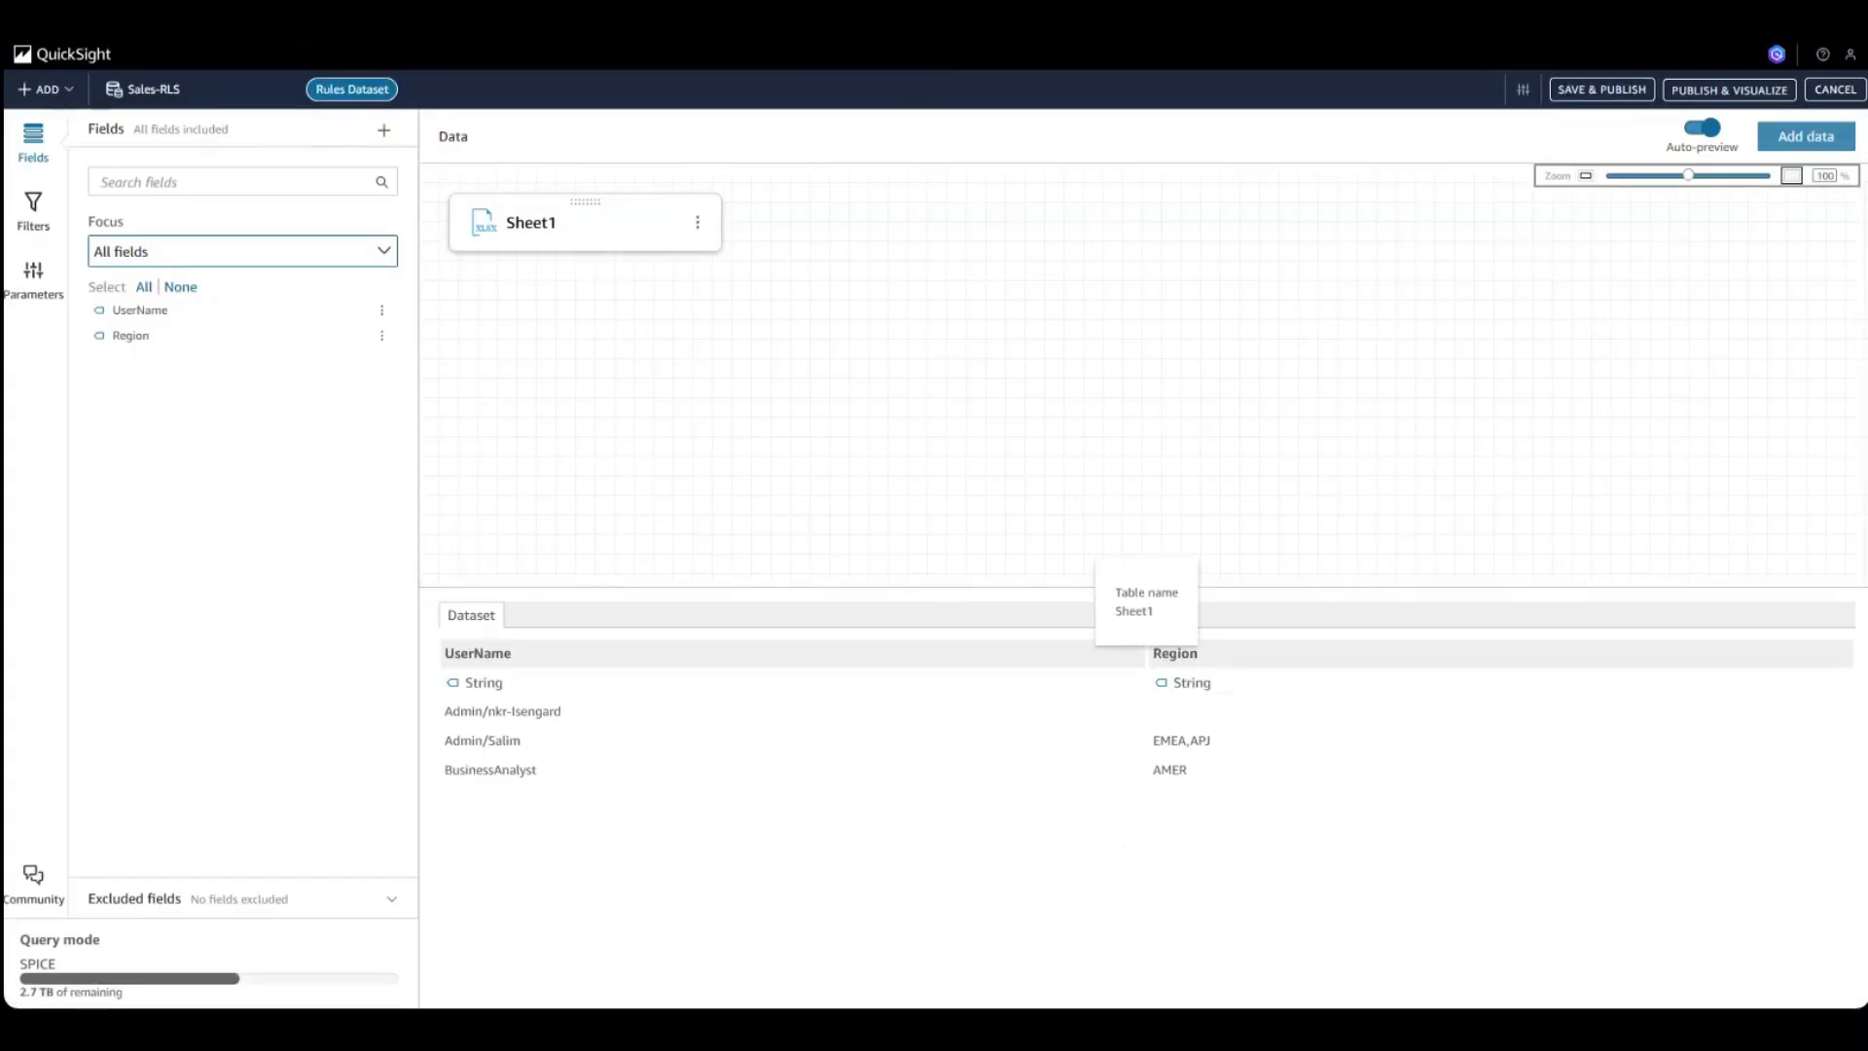
Step: Open the QLS-Sales-Demo shared folder in a separate browser tab
right_click(821, 10)
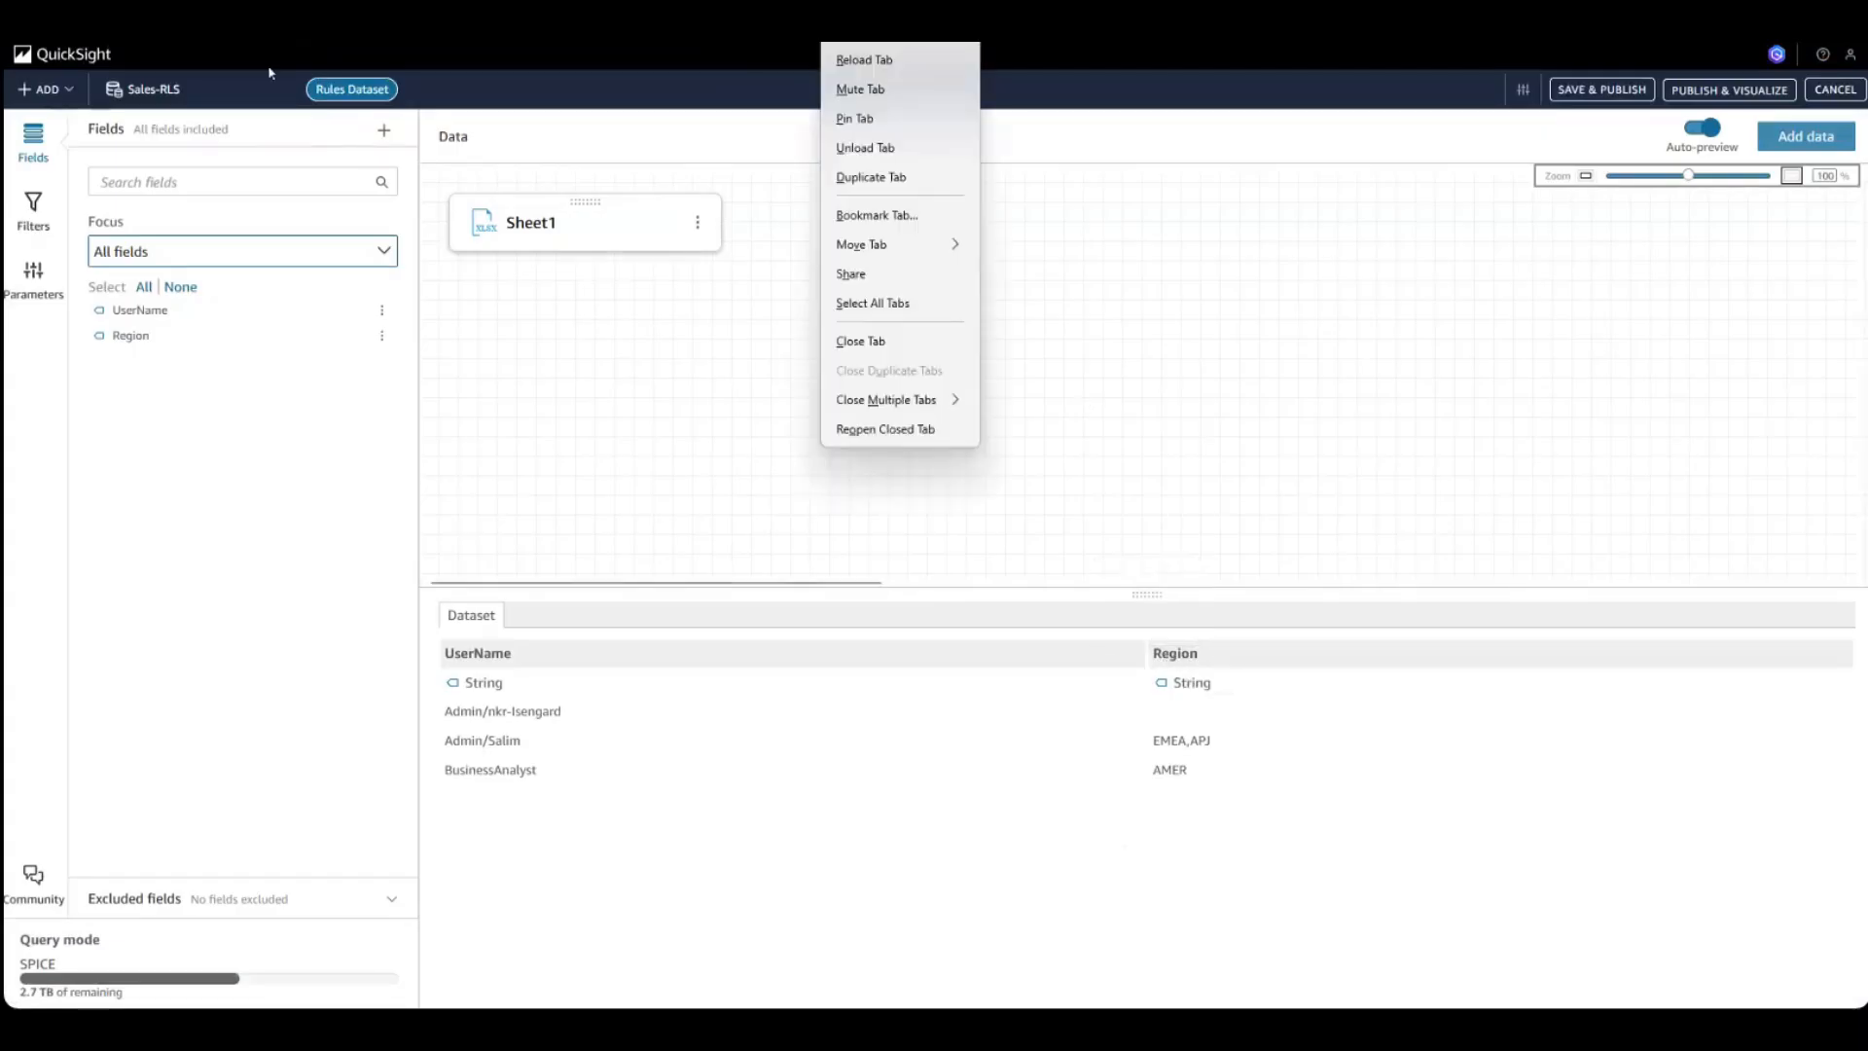
right_click(50, 62)
left_click(81, 84)
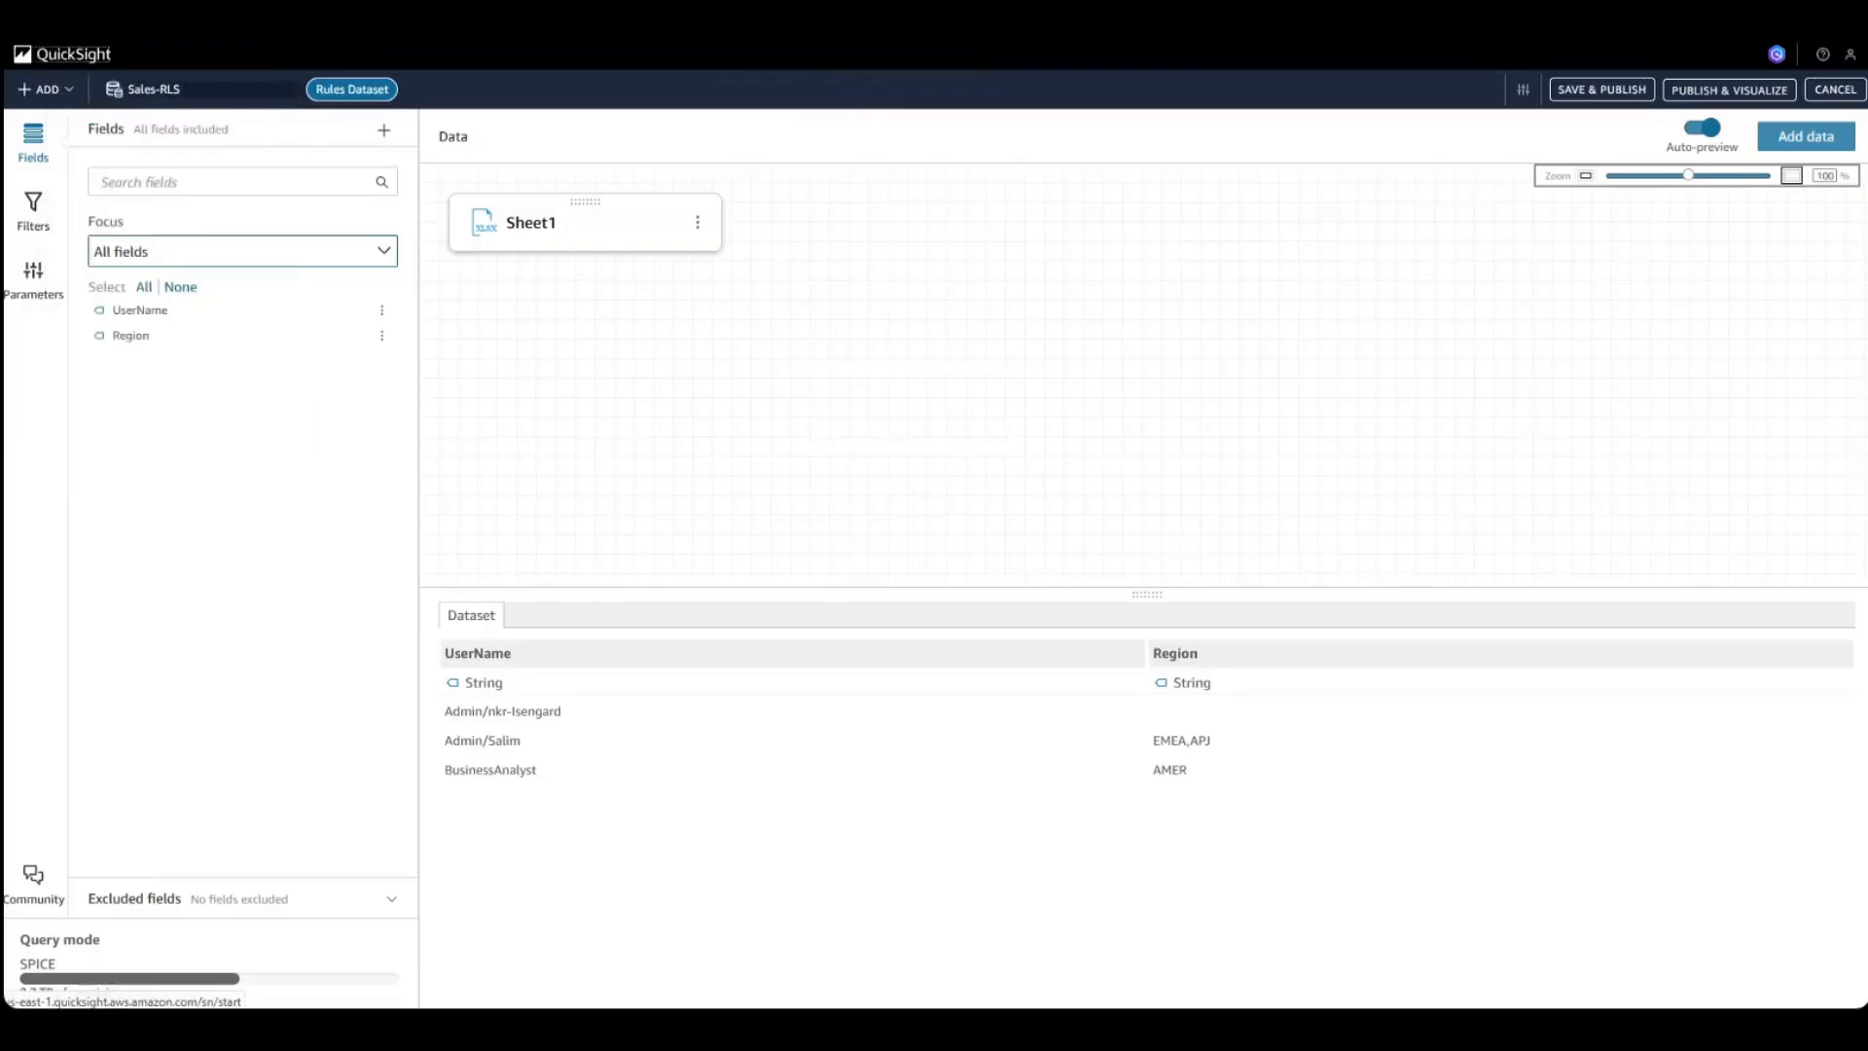
left_click(827, 12)
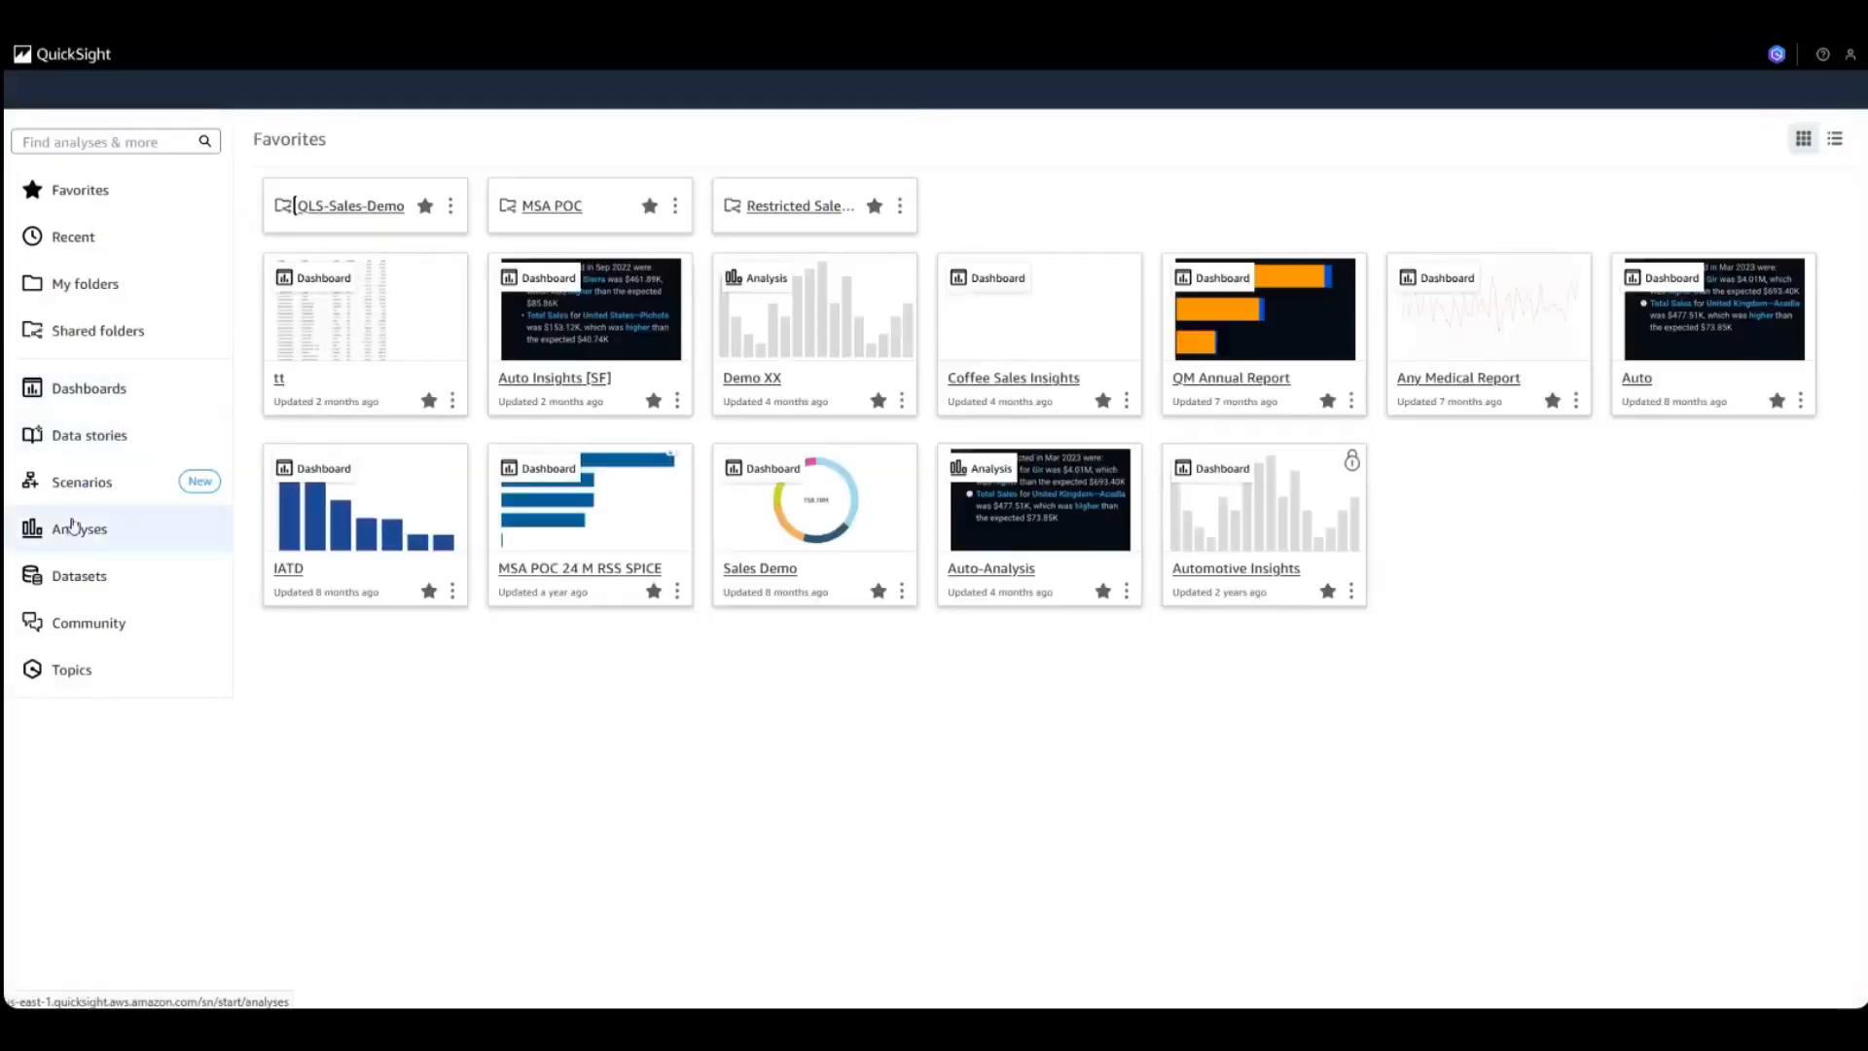
left_click(341, 206)
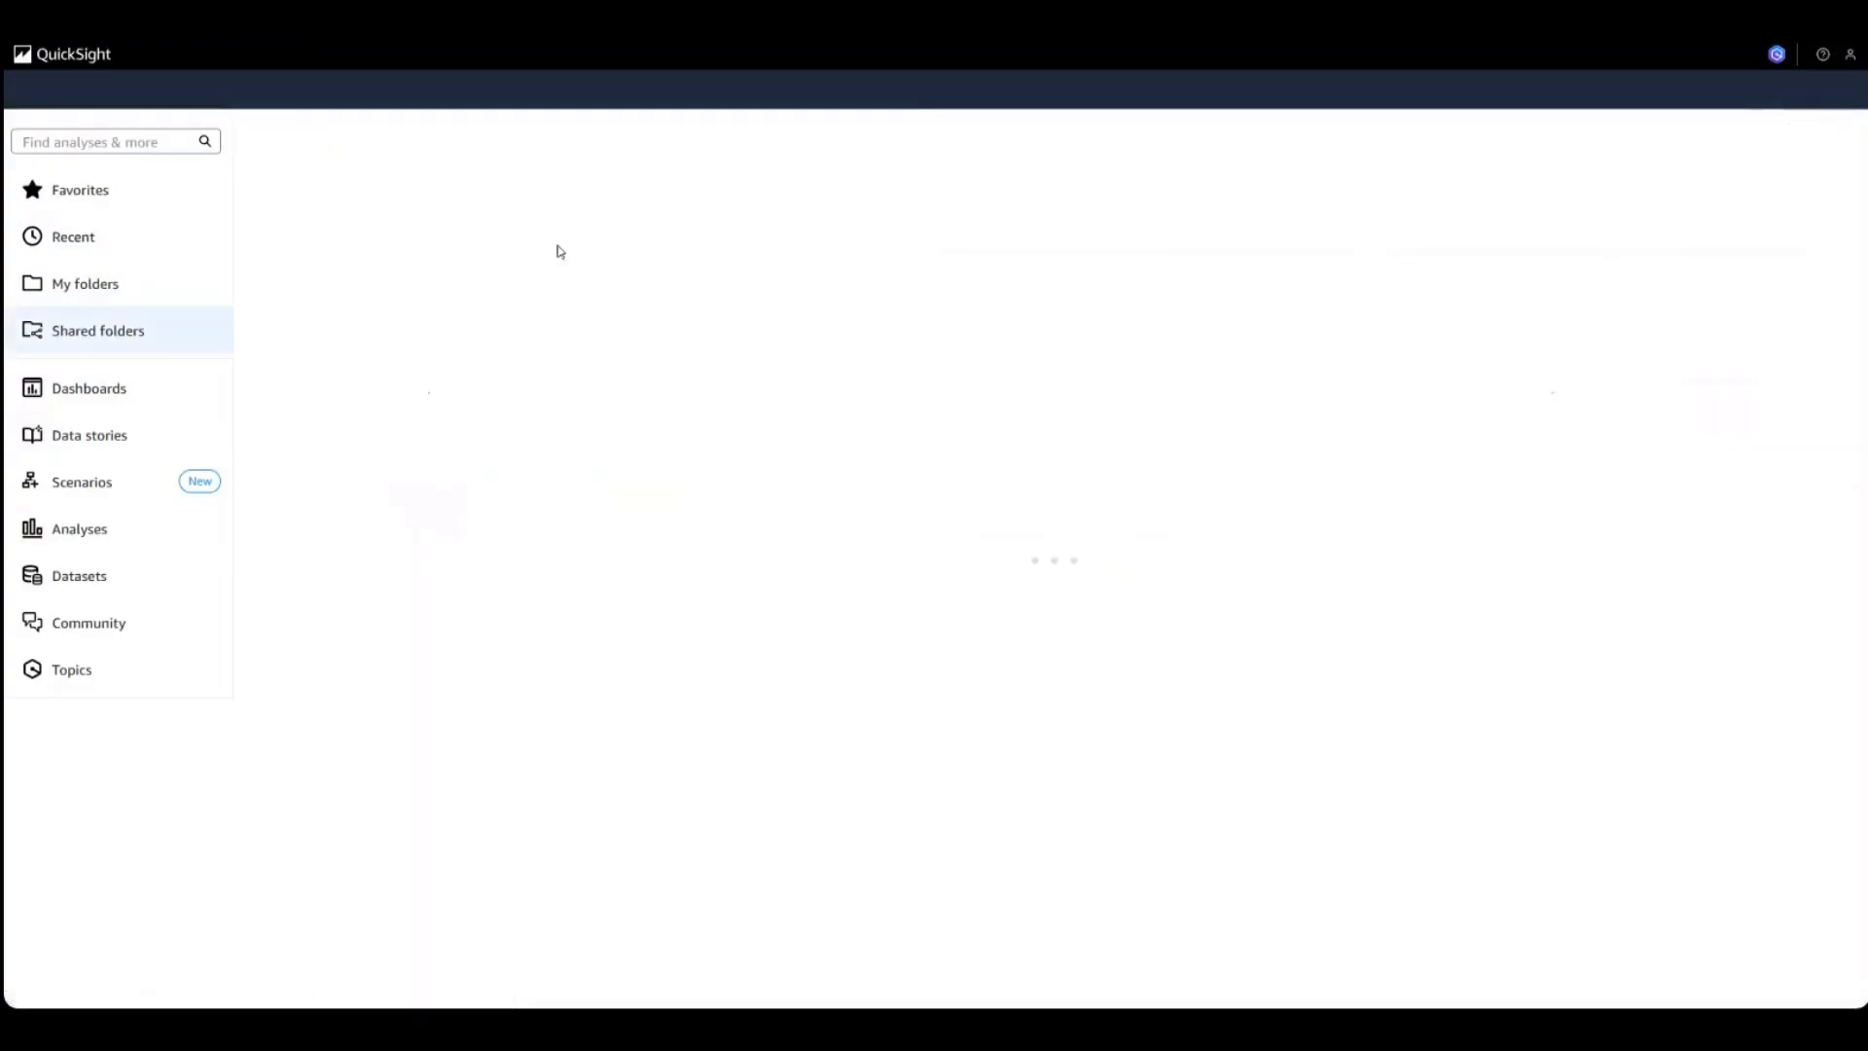
Step: Open the SaaS-Sales-Demo dataset for editing and examine its data columns, including Region
left_click(370, 231)
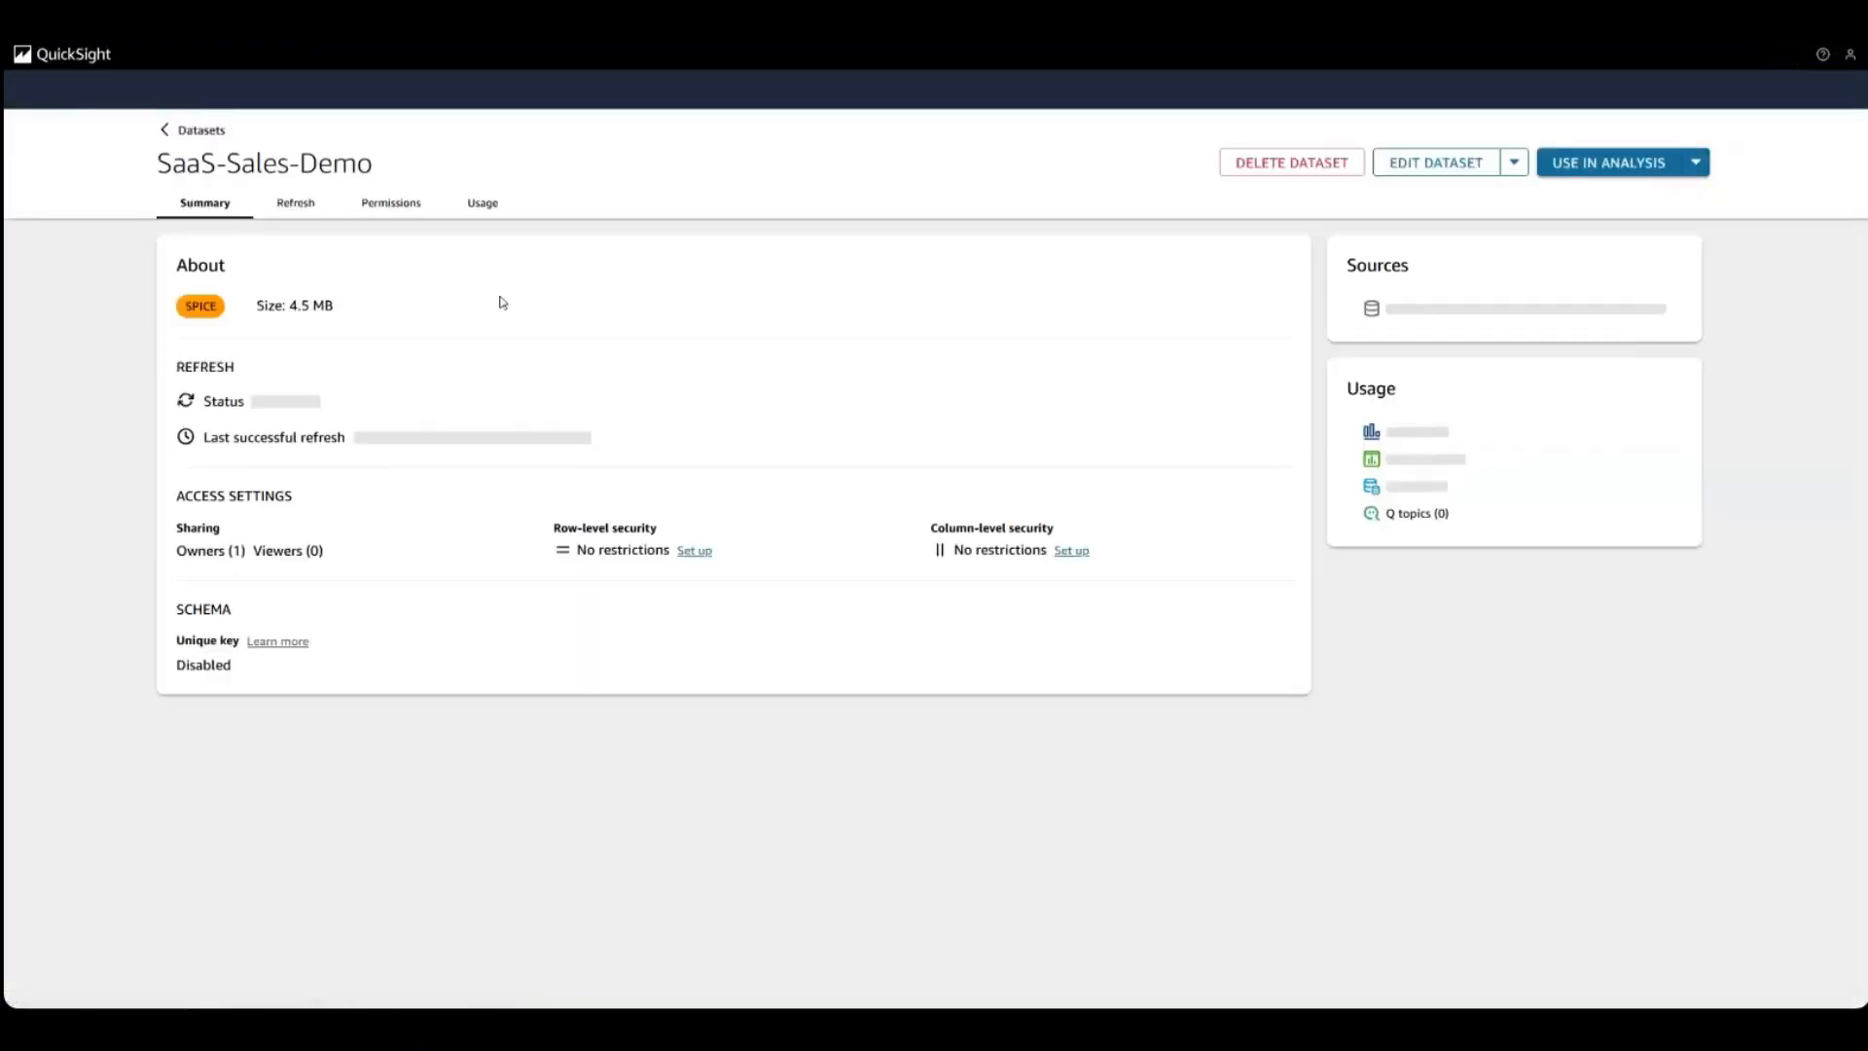
left_click(1436, 163)
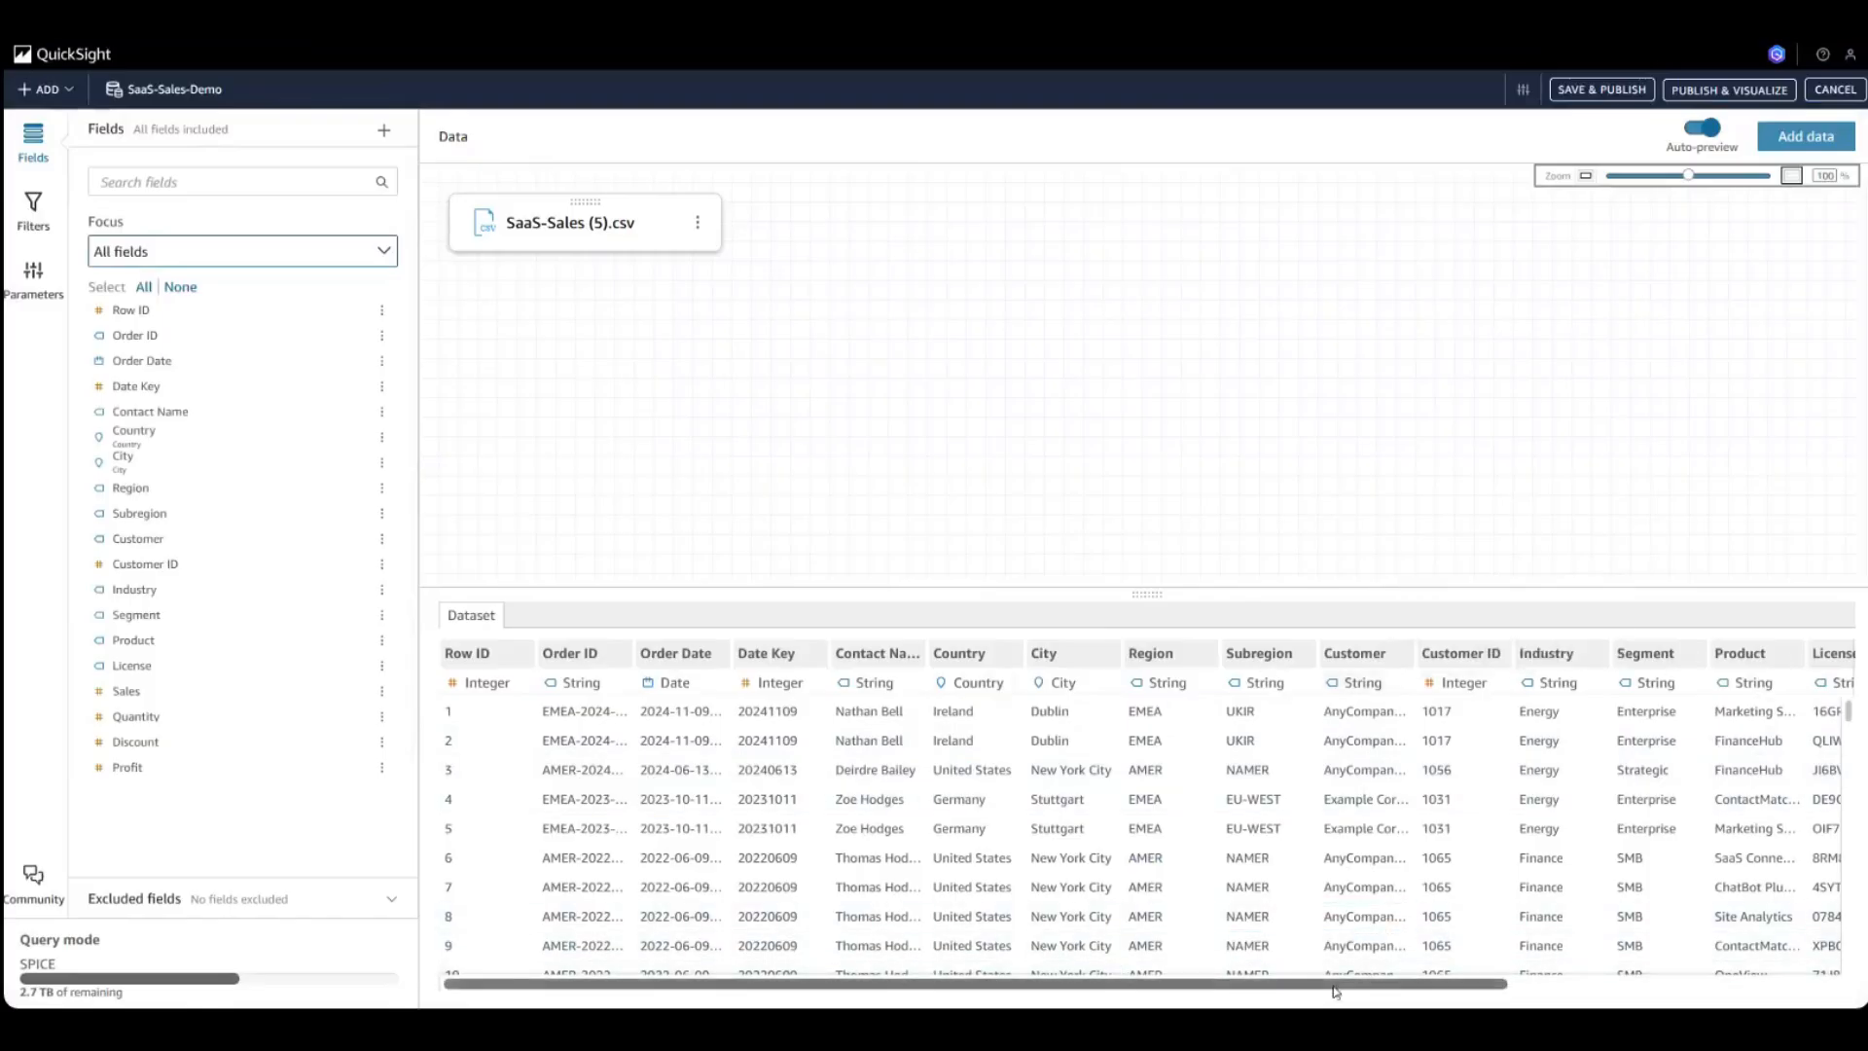
scroll(1336, 992, "right", 4)
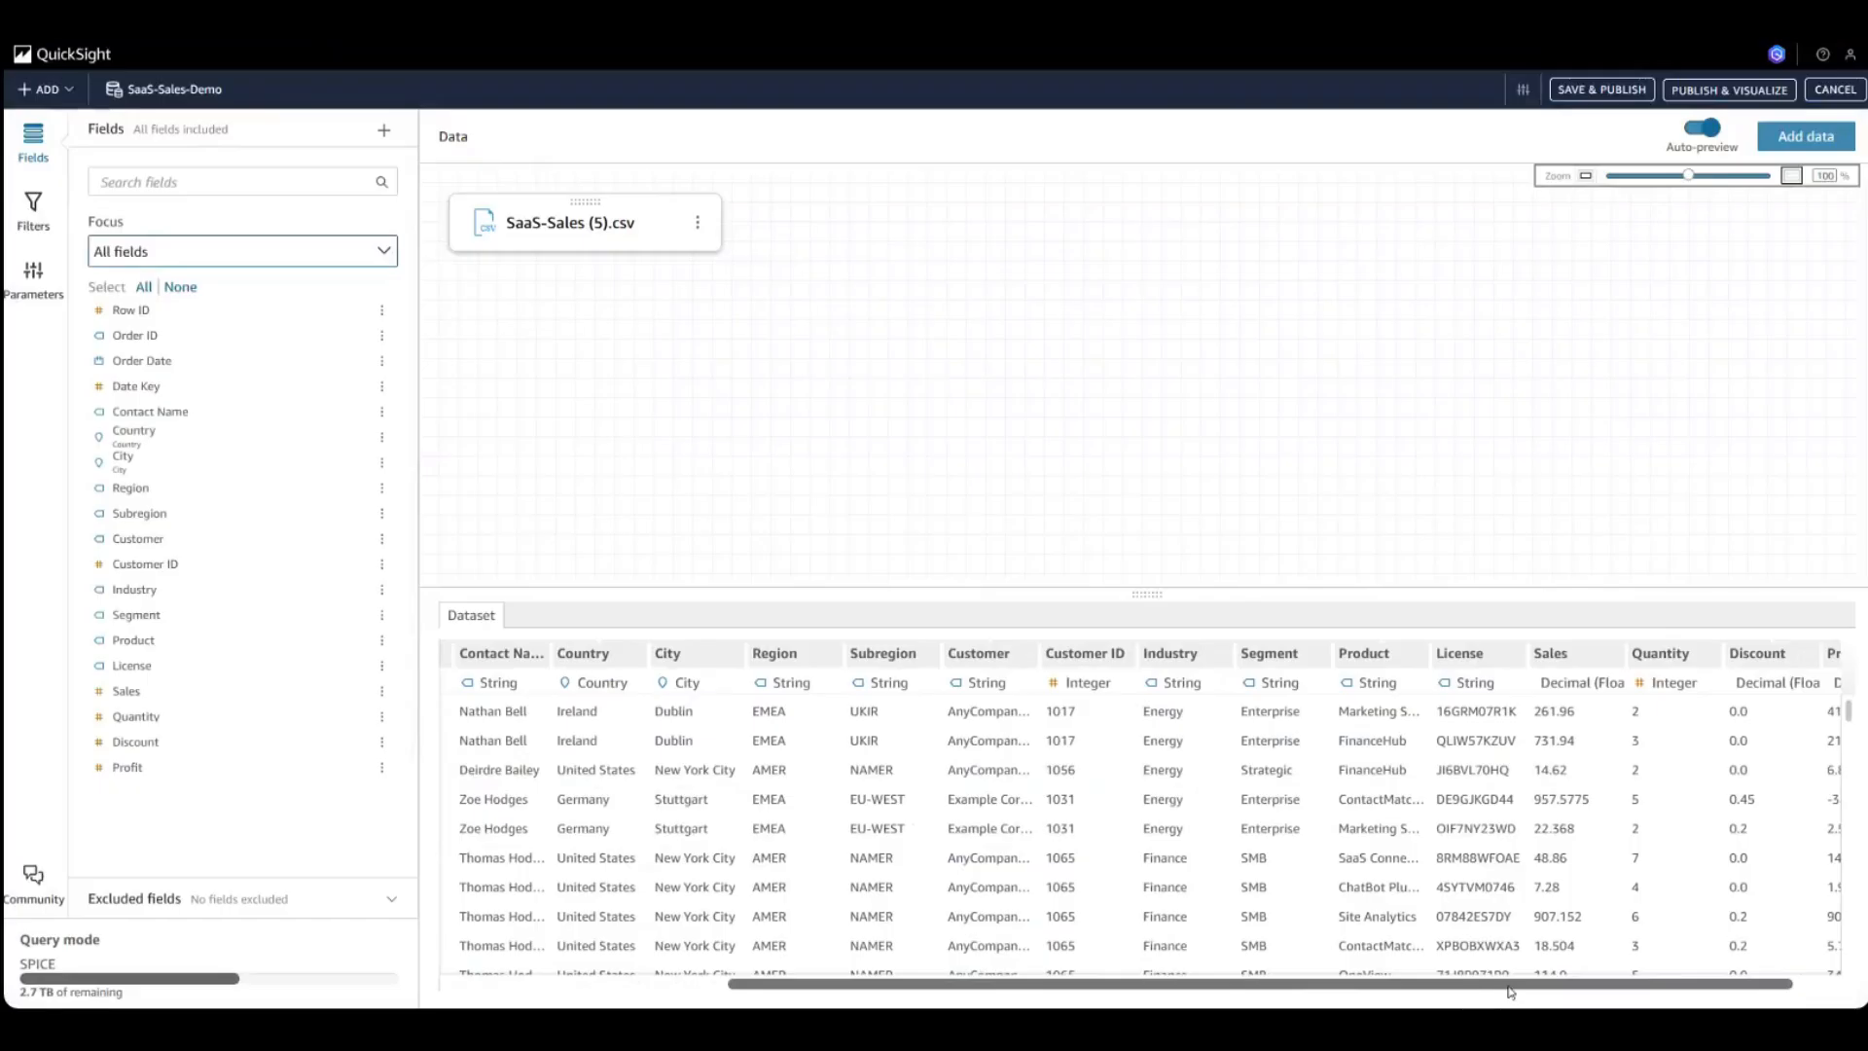
scroll(1522, 992, "right", 1)
scroll(1468, 993, "left", 1)
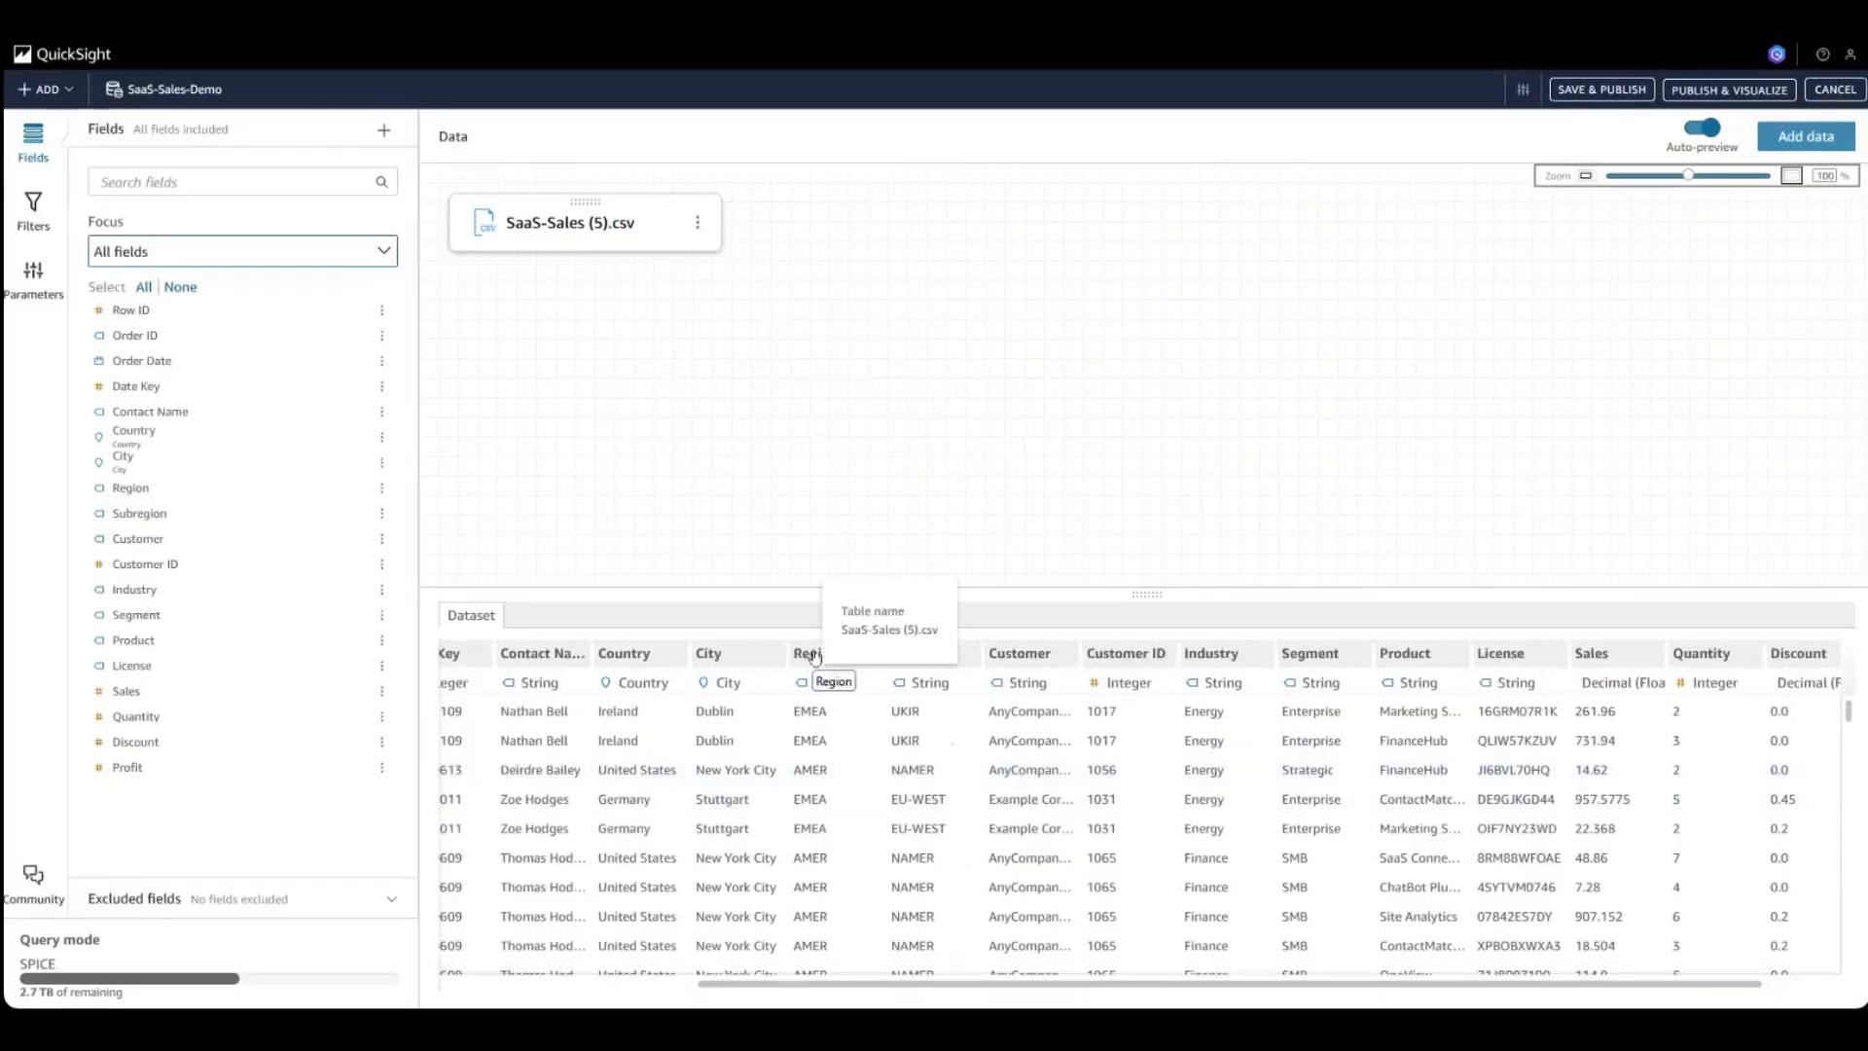
Step: Examine the Region values in the first rows of the SaaS-Sales-Demo data preview
left_click(813, 802)
left_click(813, 711)
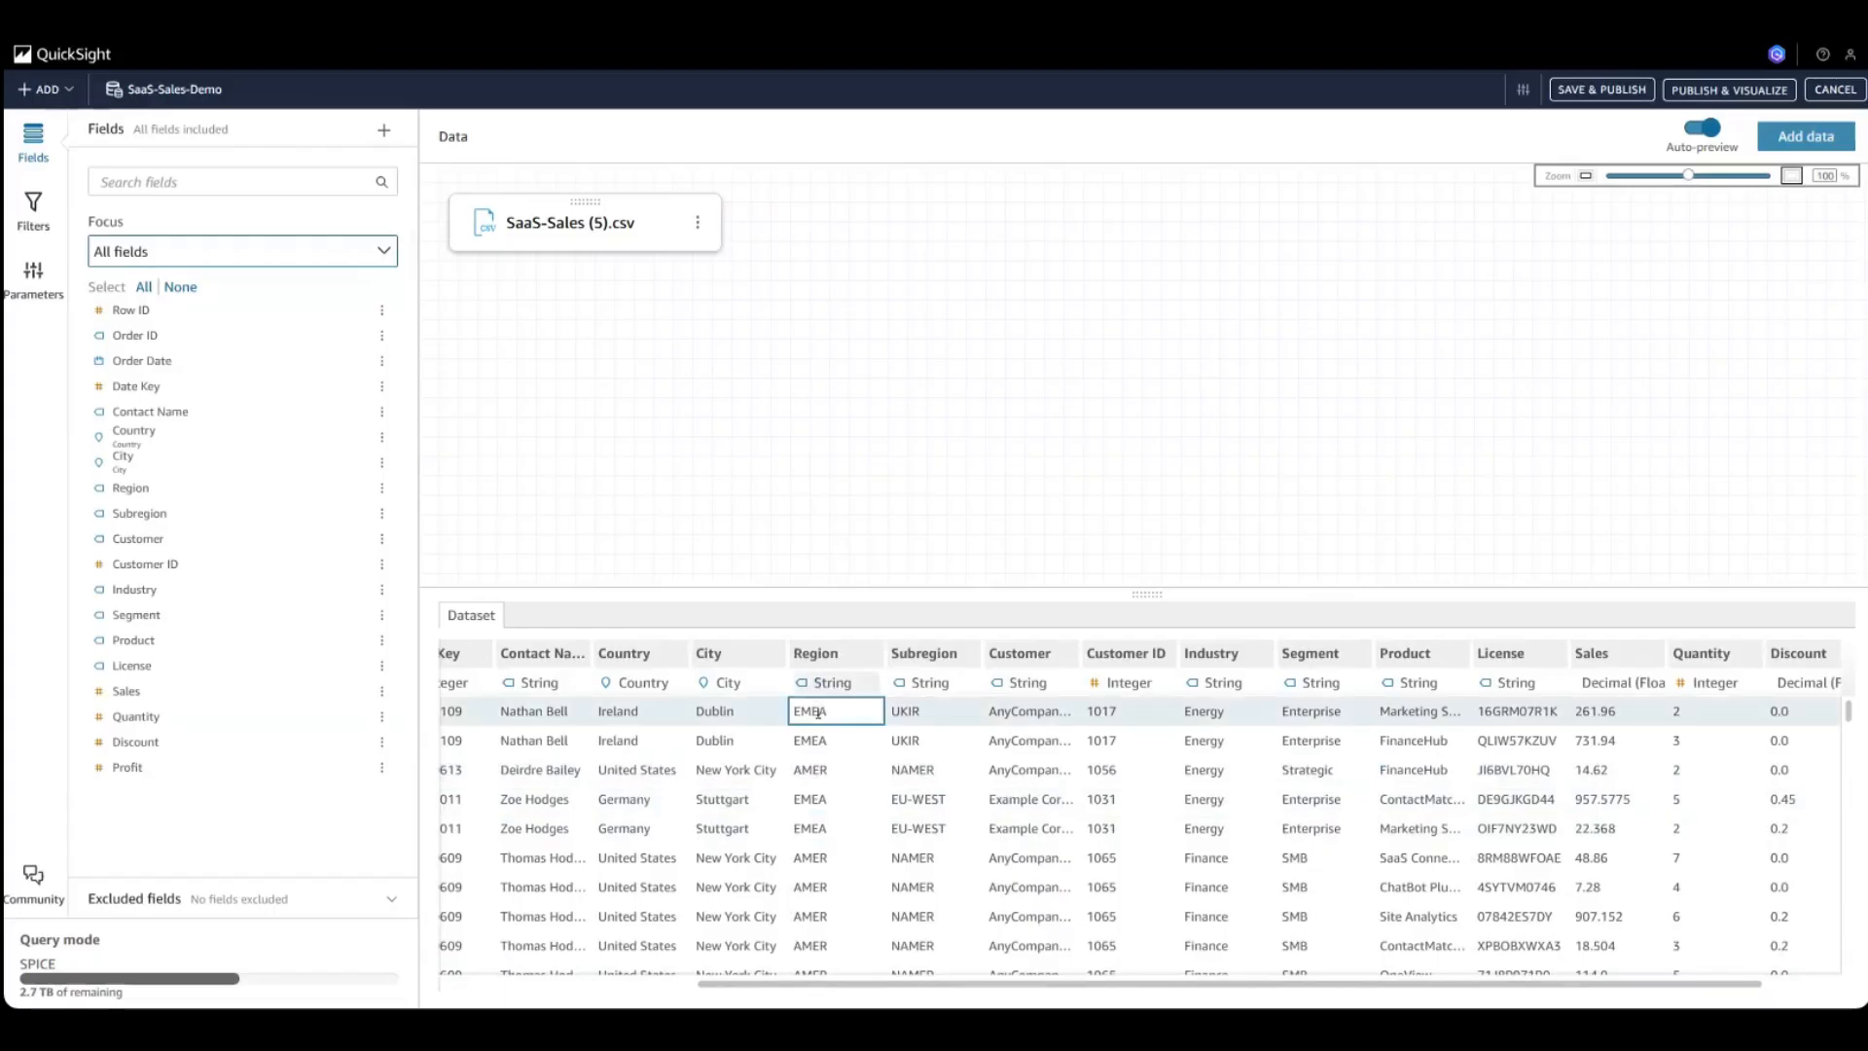
left_click(813, 741)
left_click(814, 769)
left_click(818, 798)
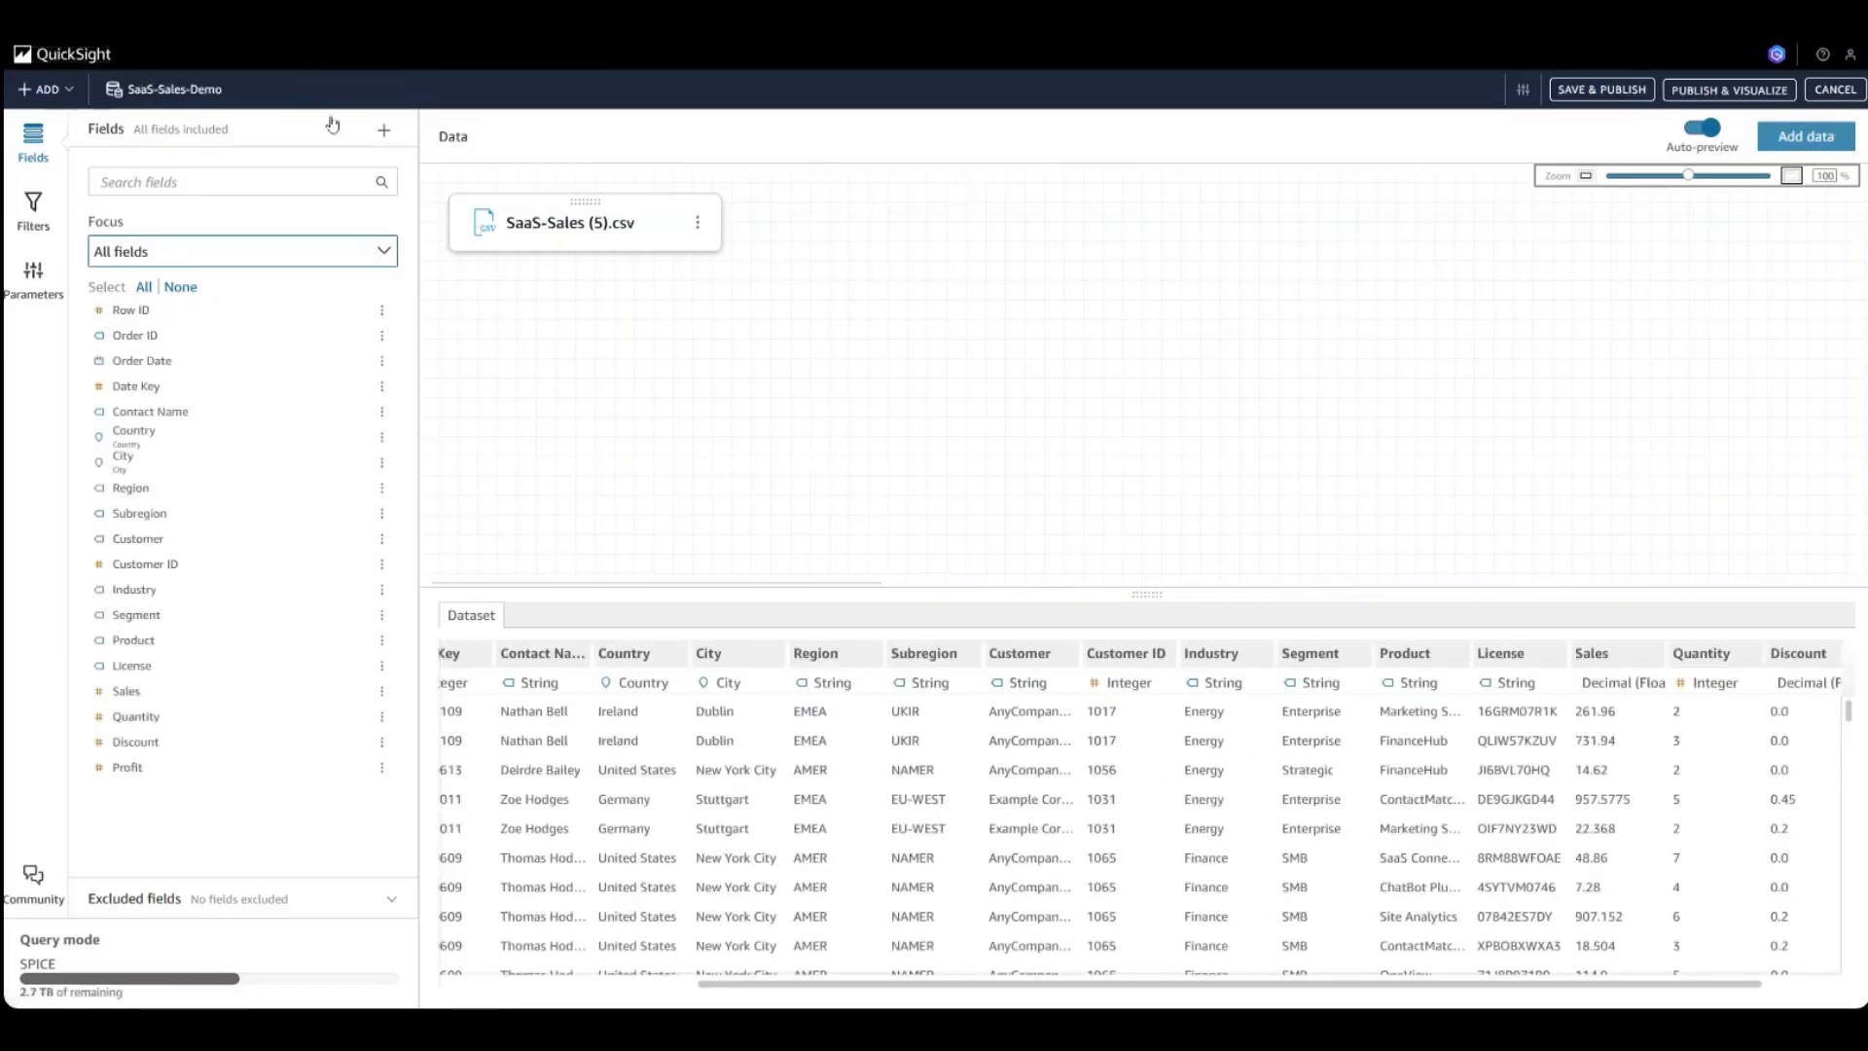
Step: Open the row-level security setup of the SaaS-Sales-Demo dataset from the QLS-Sales-Demo favorite folder
left_click(73, 54)
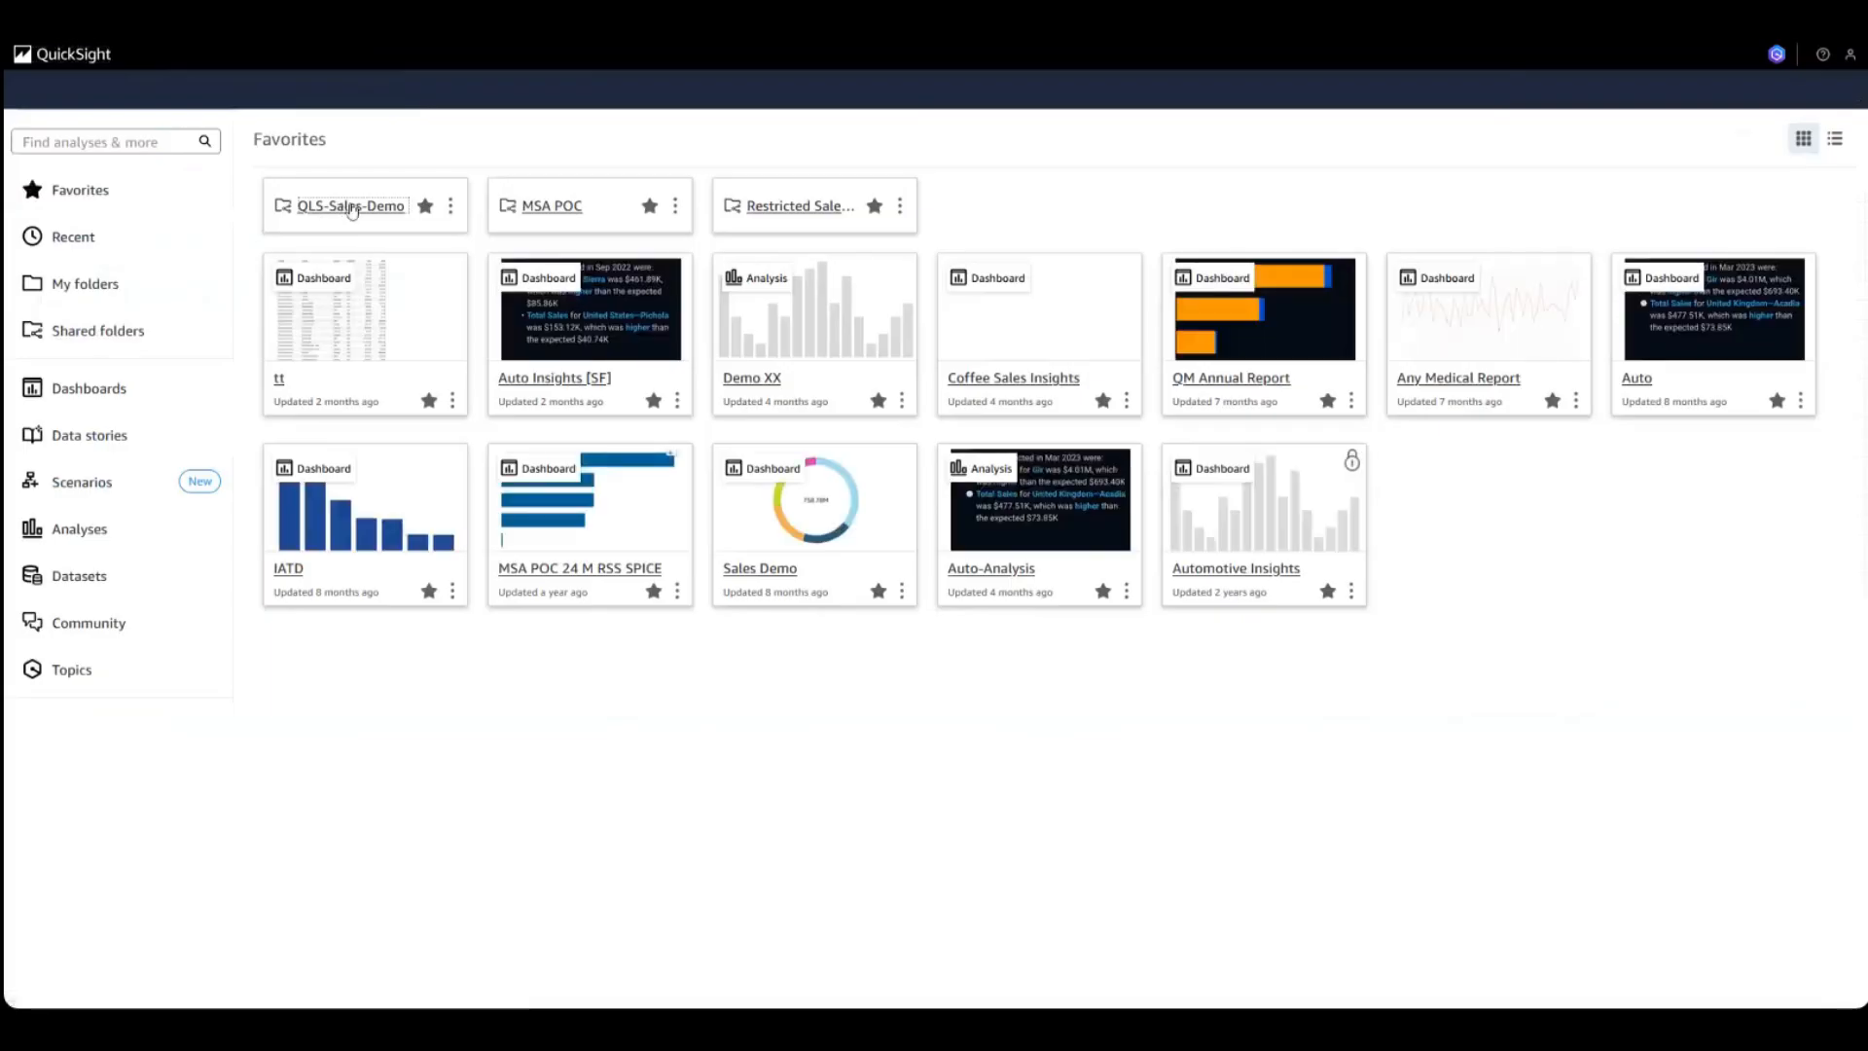
left_click(326, 208)
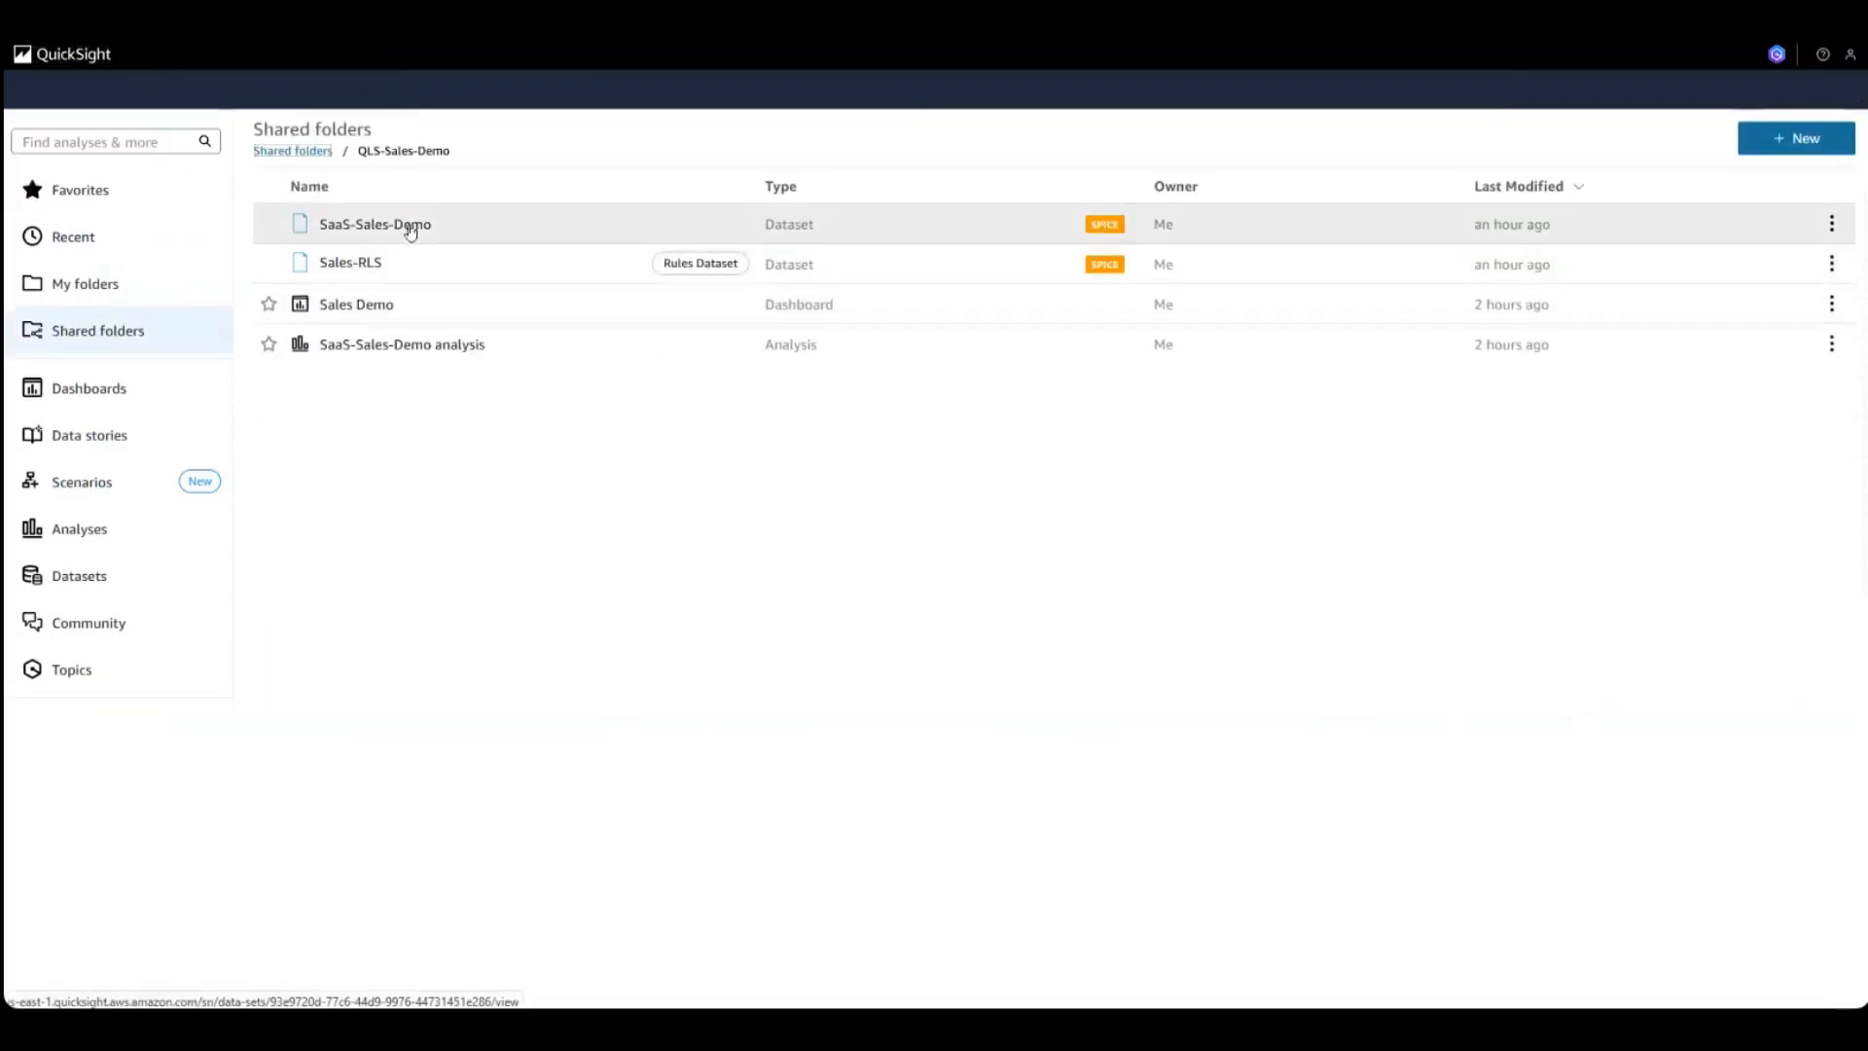
left_click(410, 228)
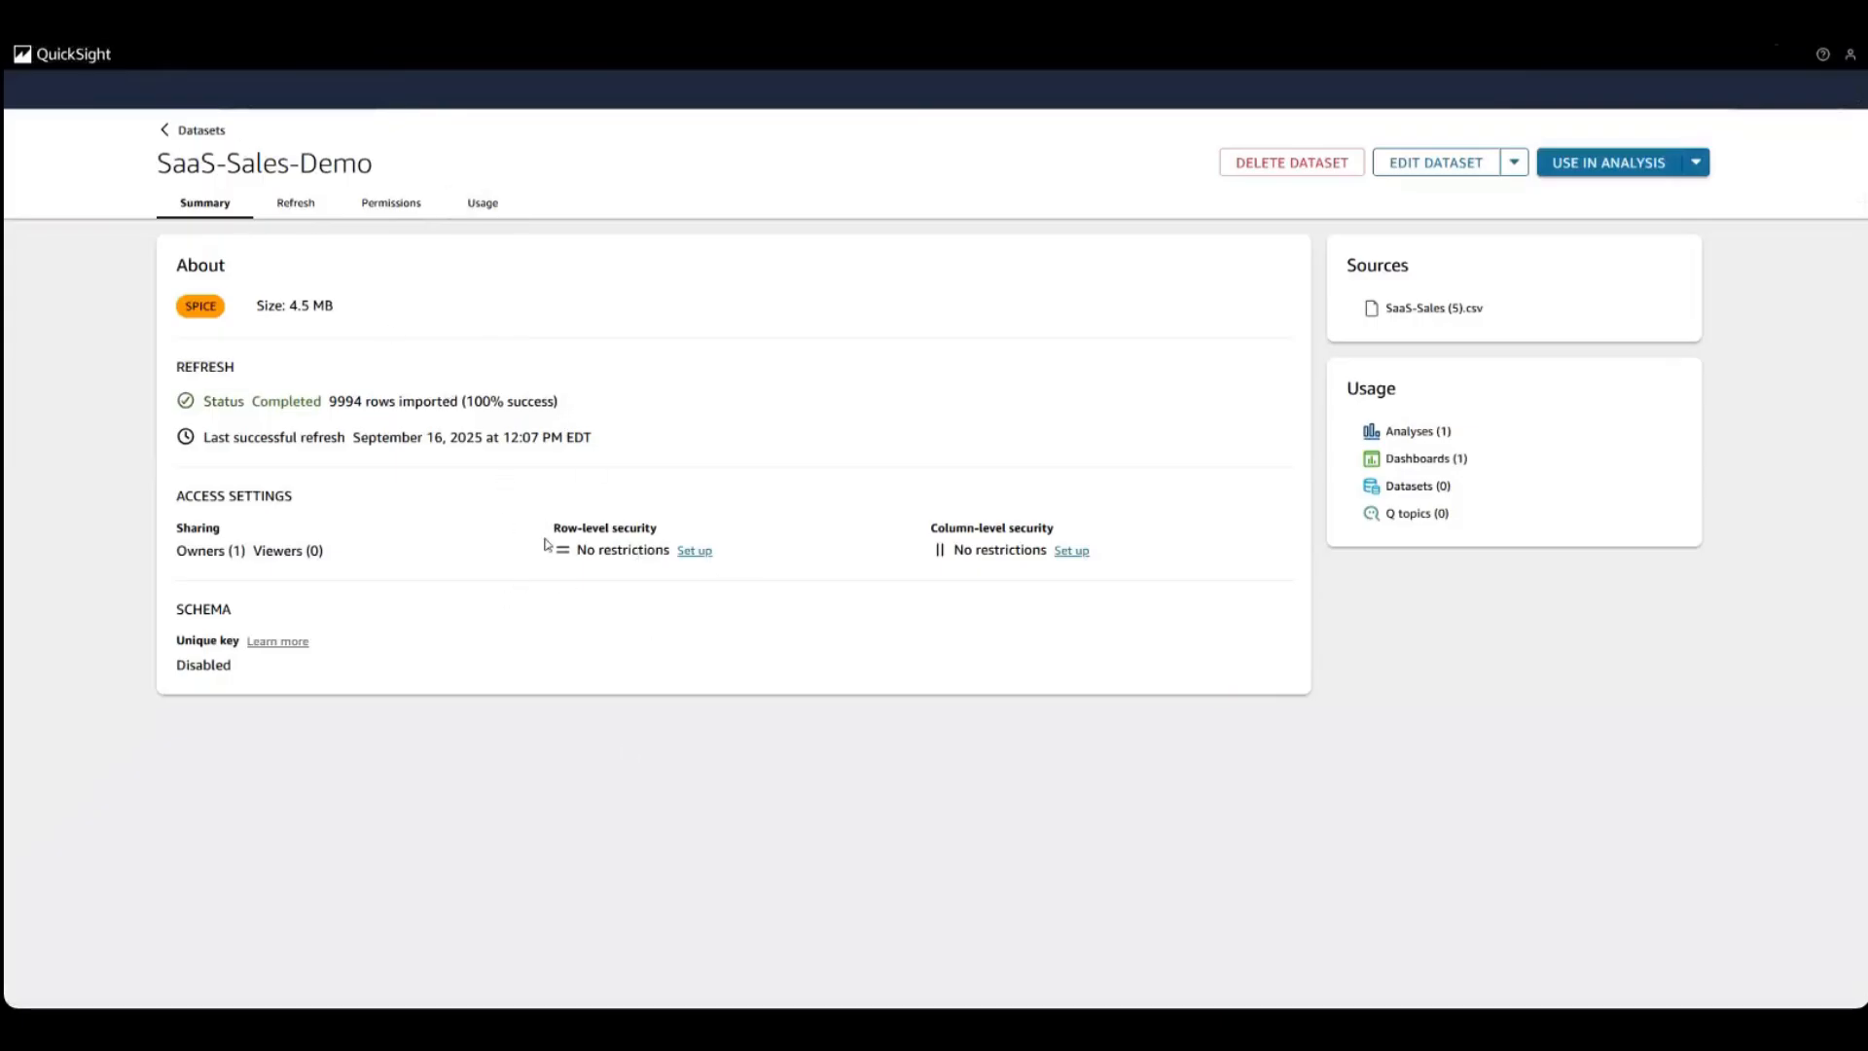
left_click(695, 552)
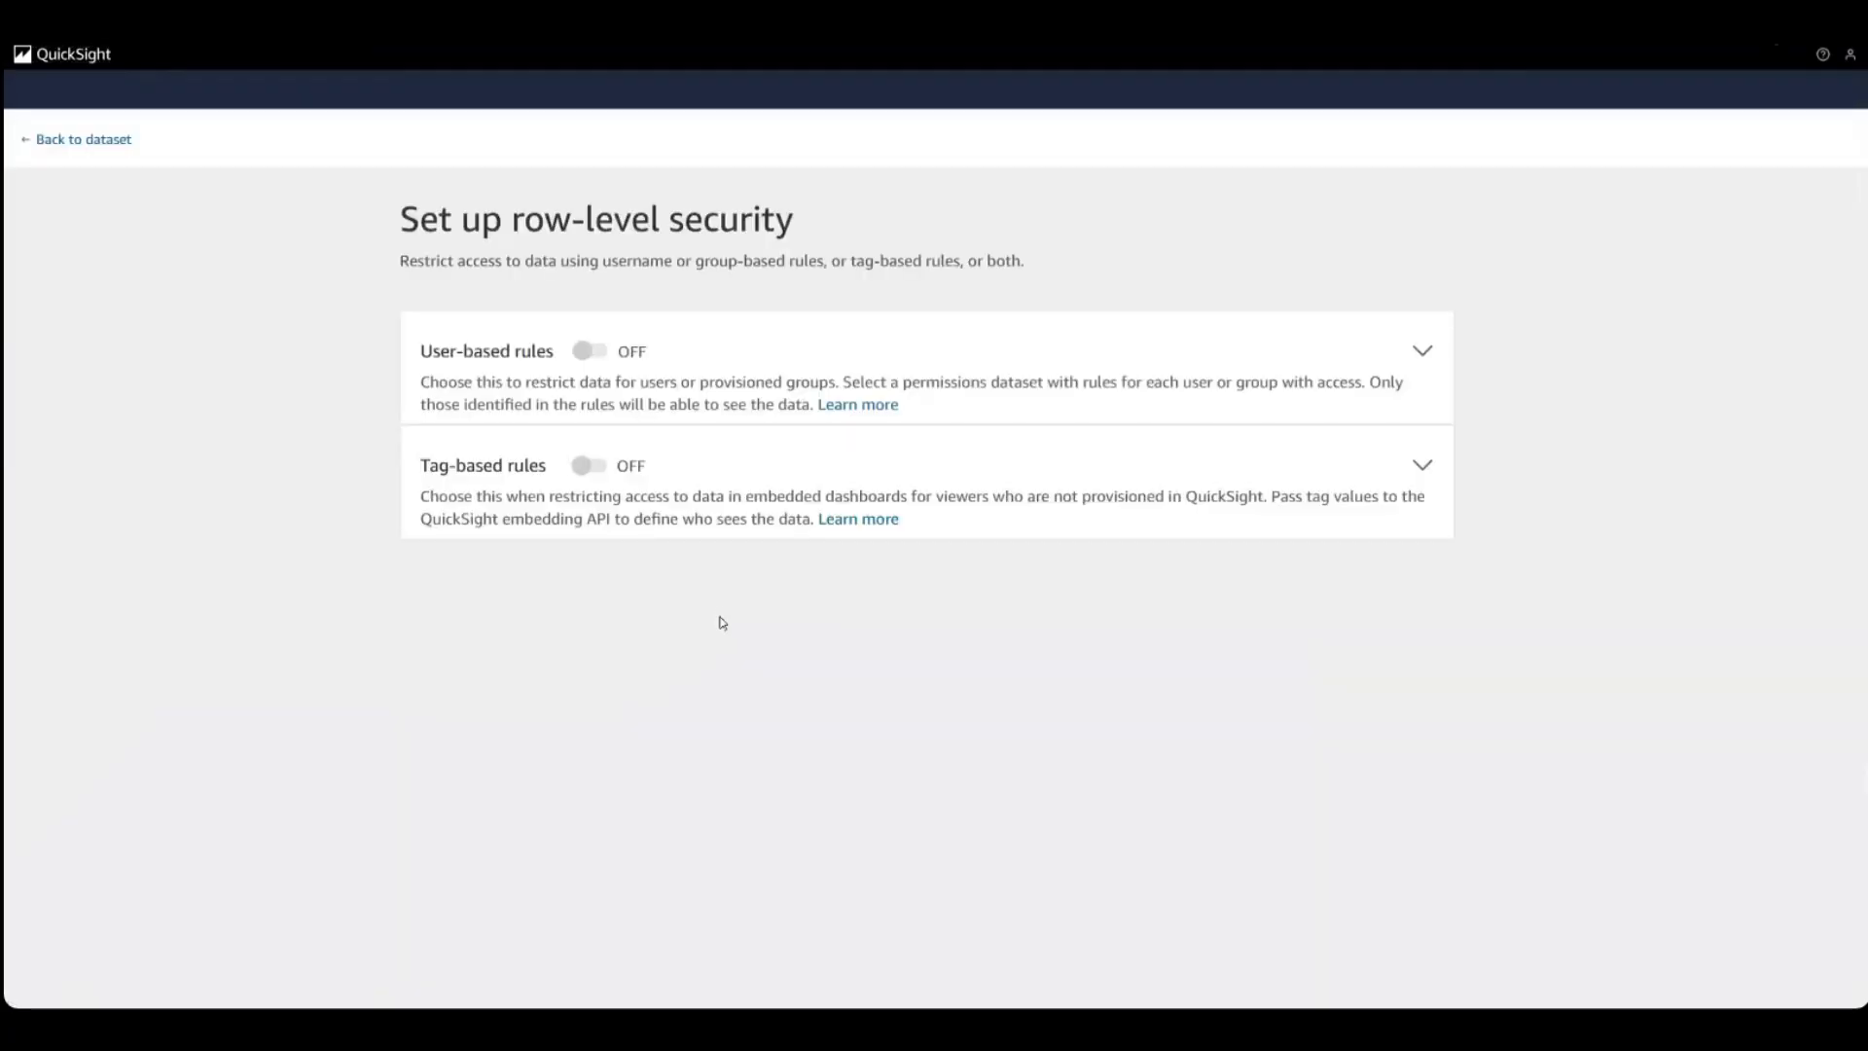
Step: Apply Sales-RLS as the rules dataset for user-based row-level security on SaaS-Sales-Demo
left_click(590, 351)
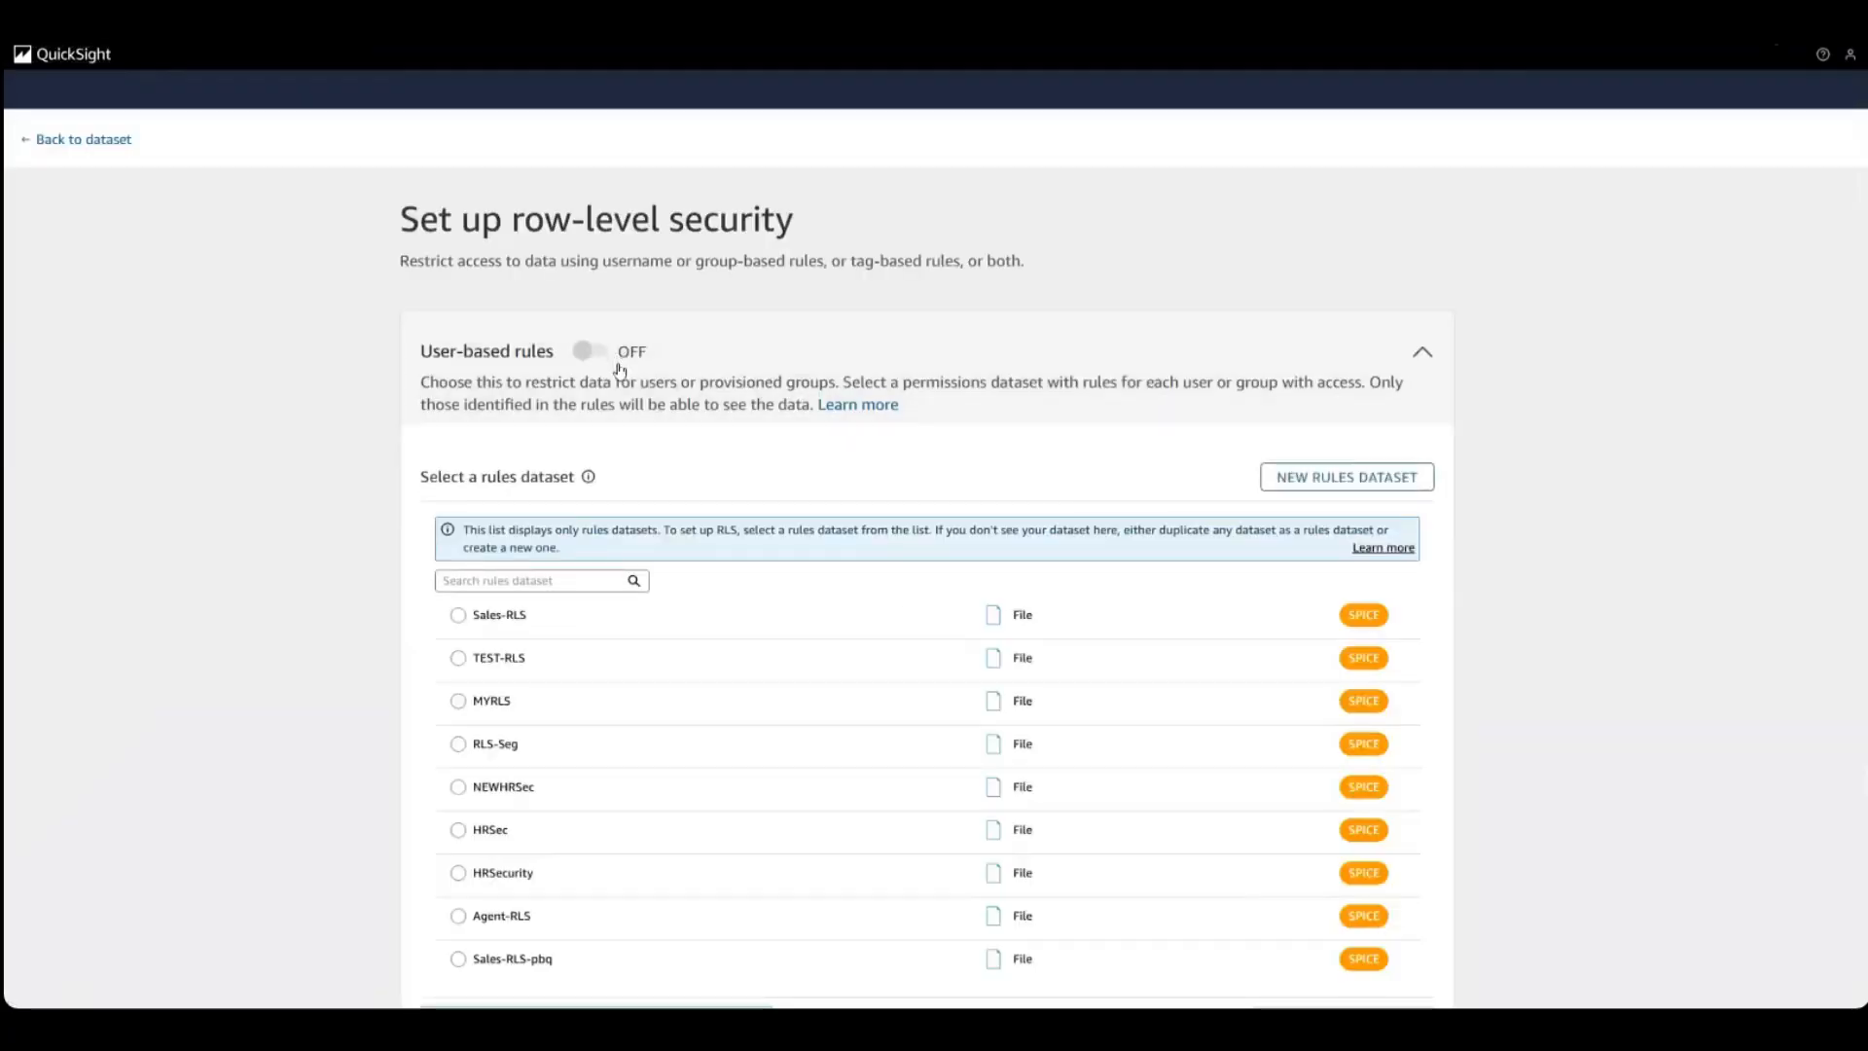
scroll(722, 397, "down", 2)
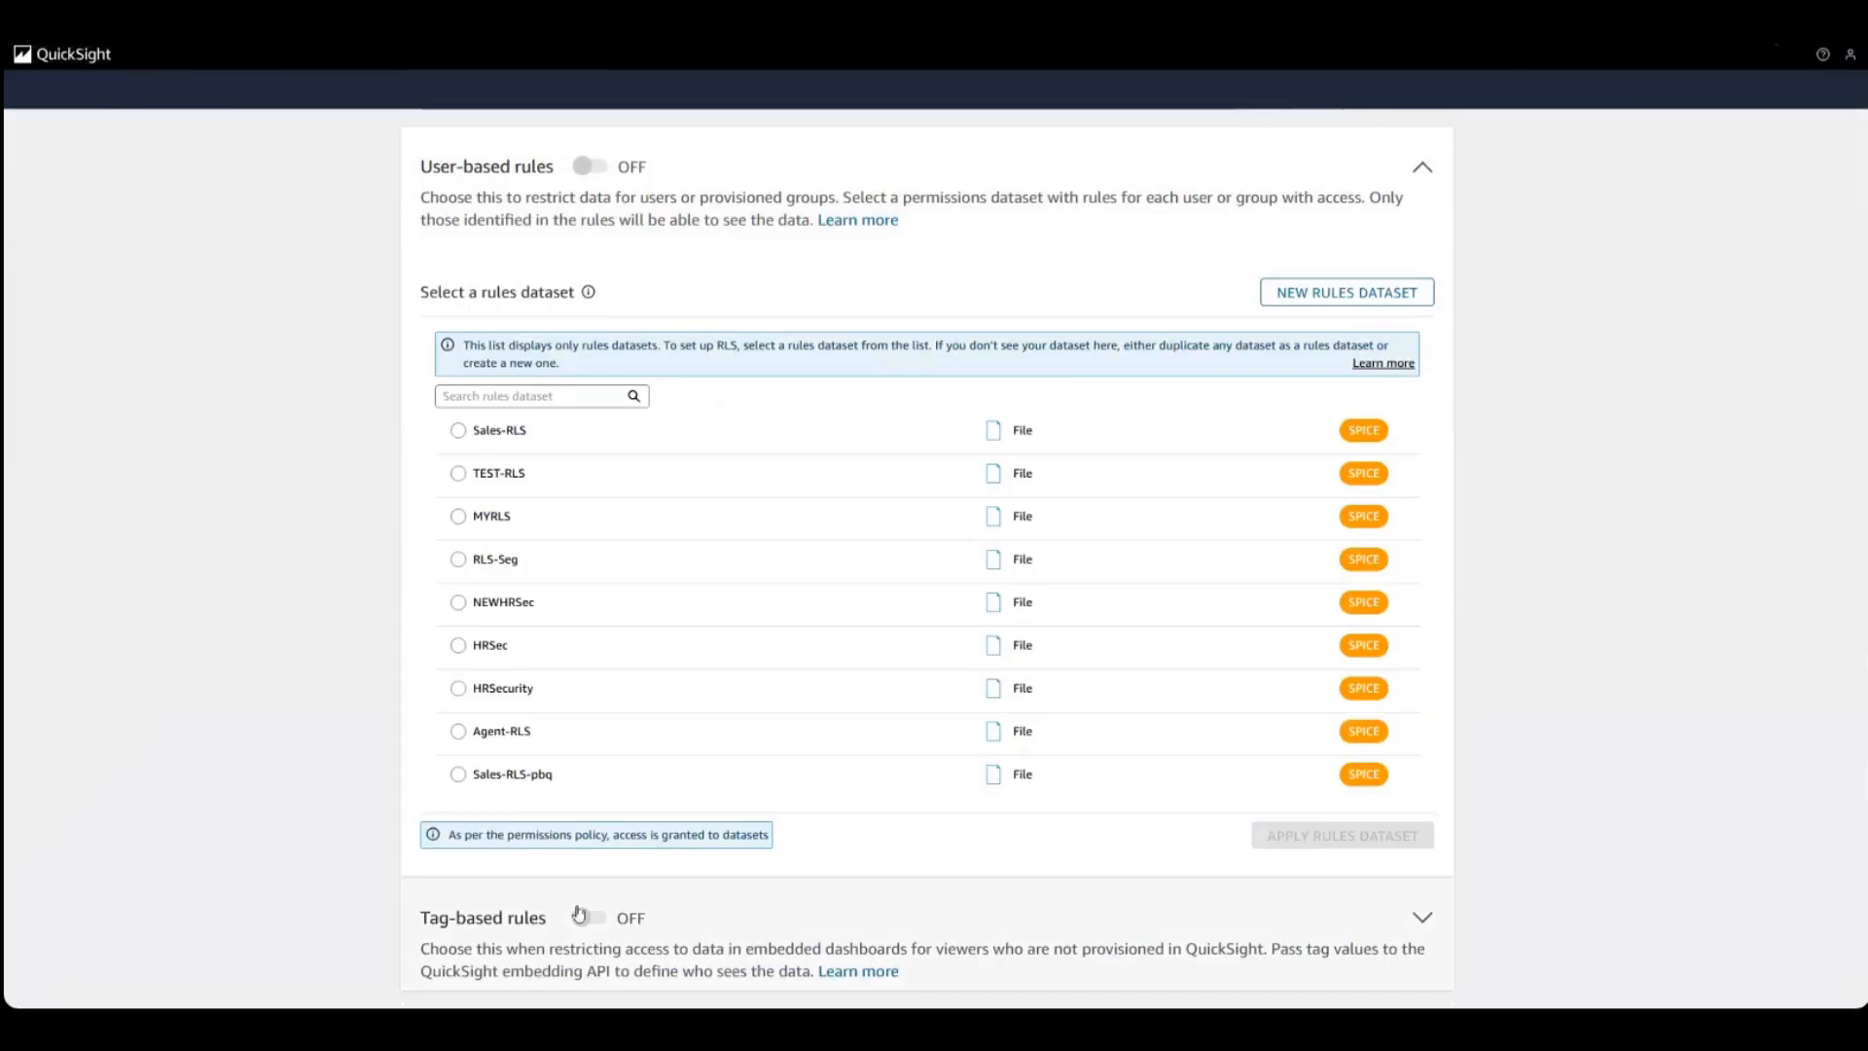
mouse_move(575, 920)
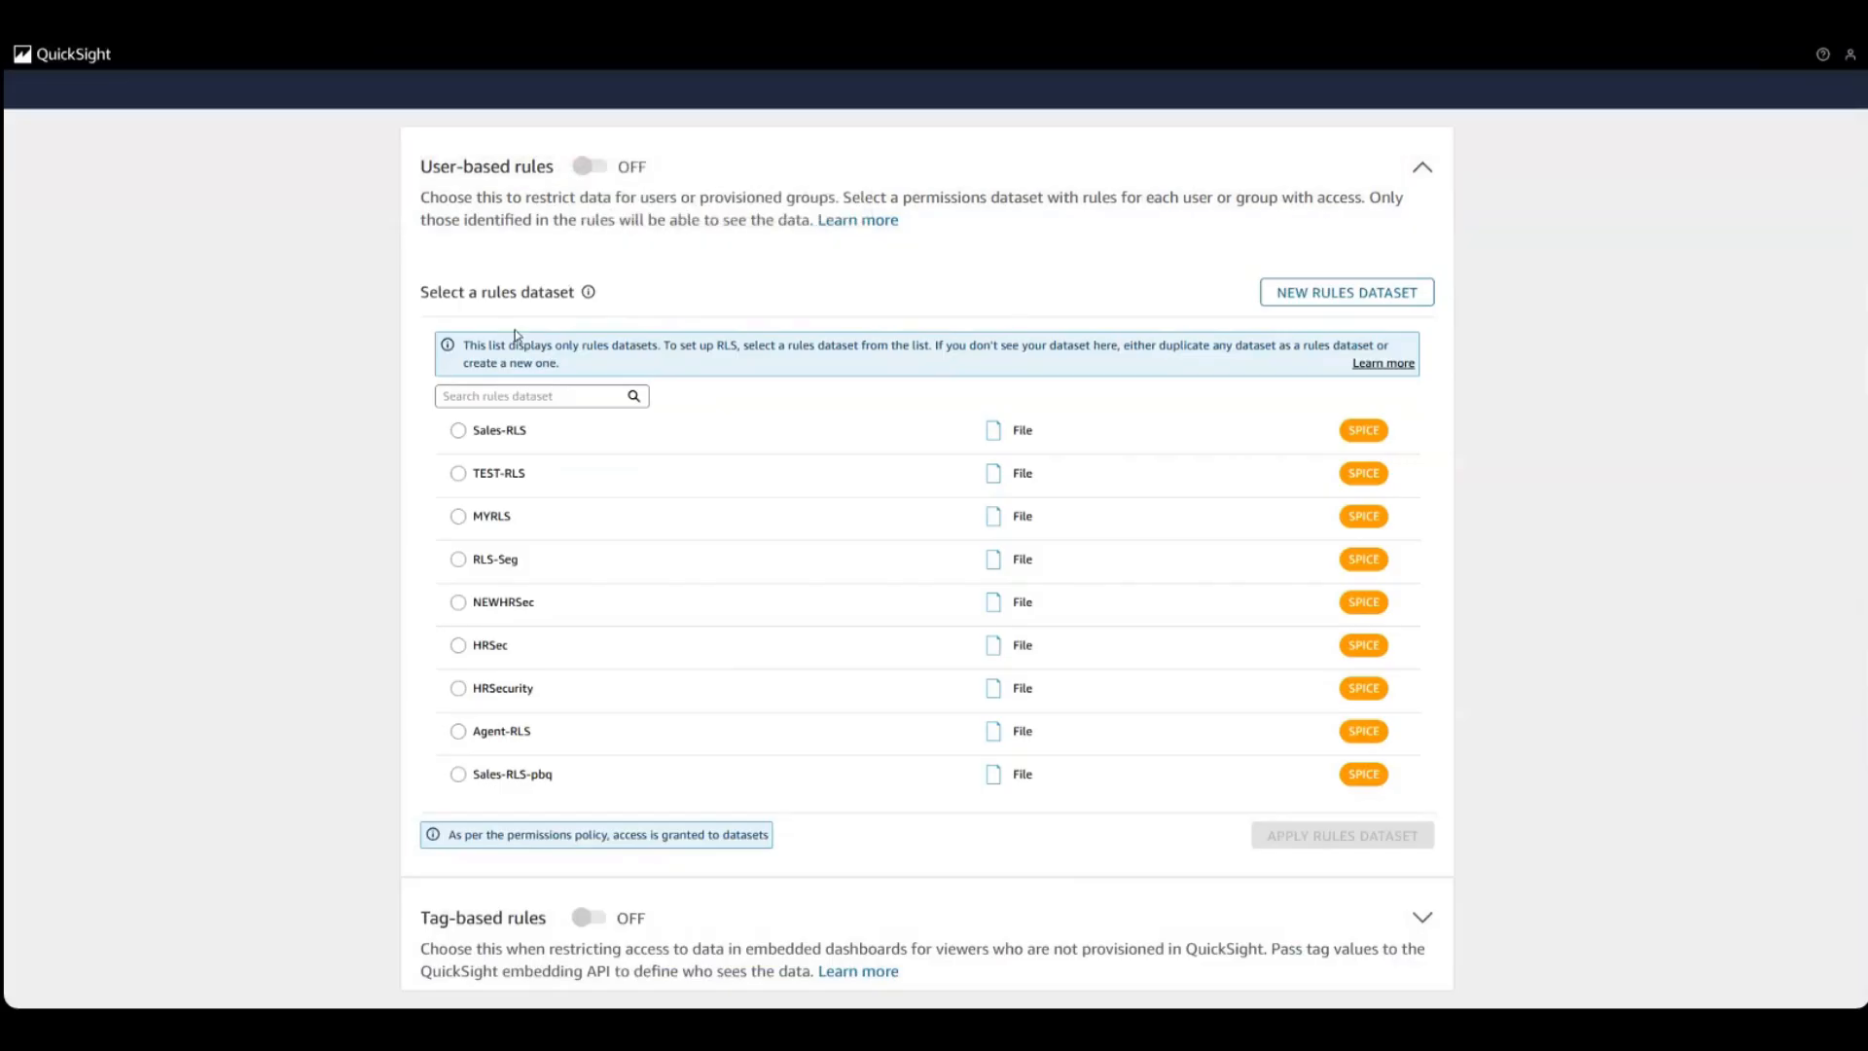
left_click(461, 433)
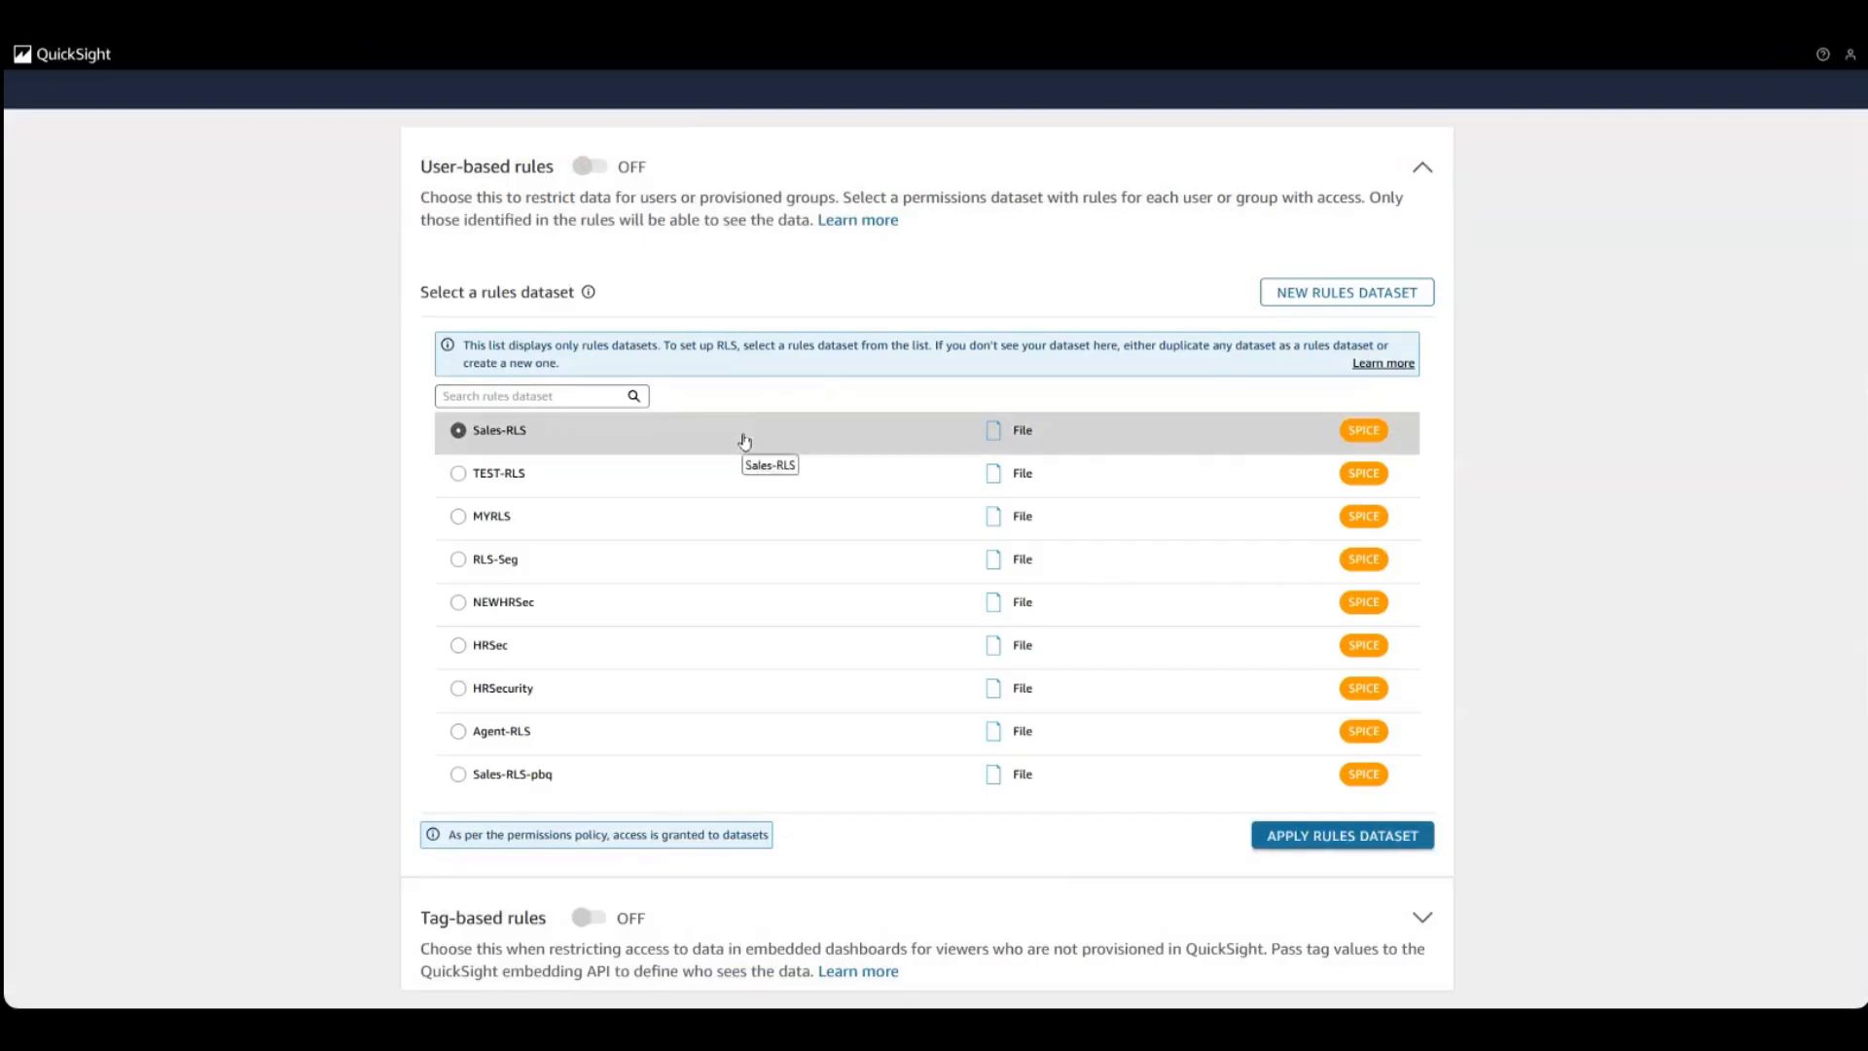
left_click(1363, 839)
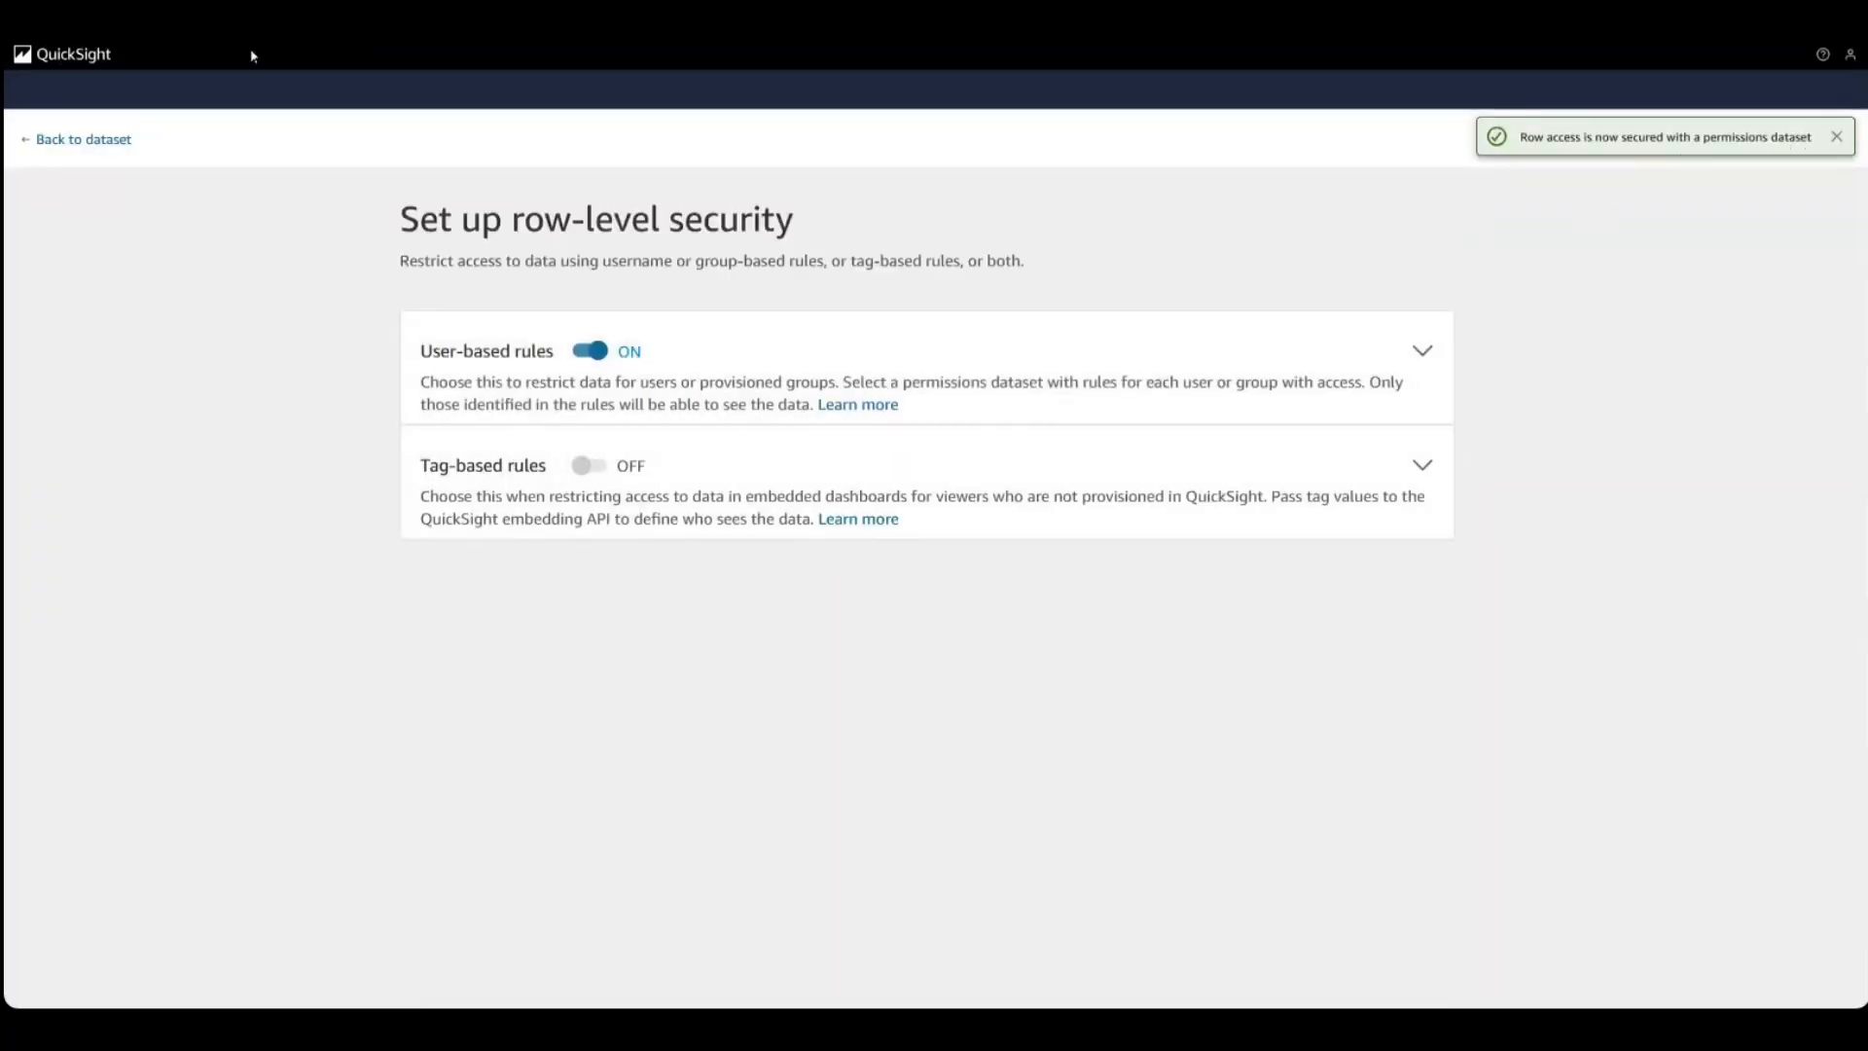
Step: Check which username and account are signed in on the Sales Demo dashboard
left_click(71, 56)
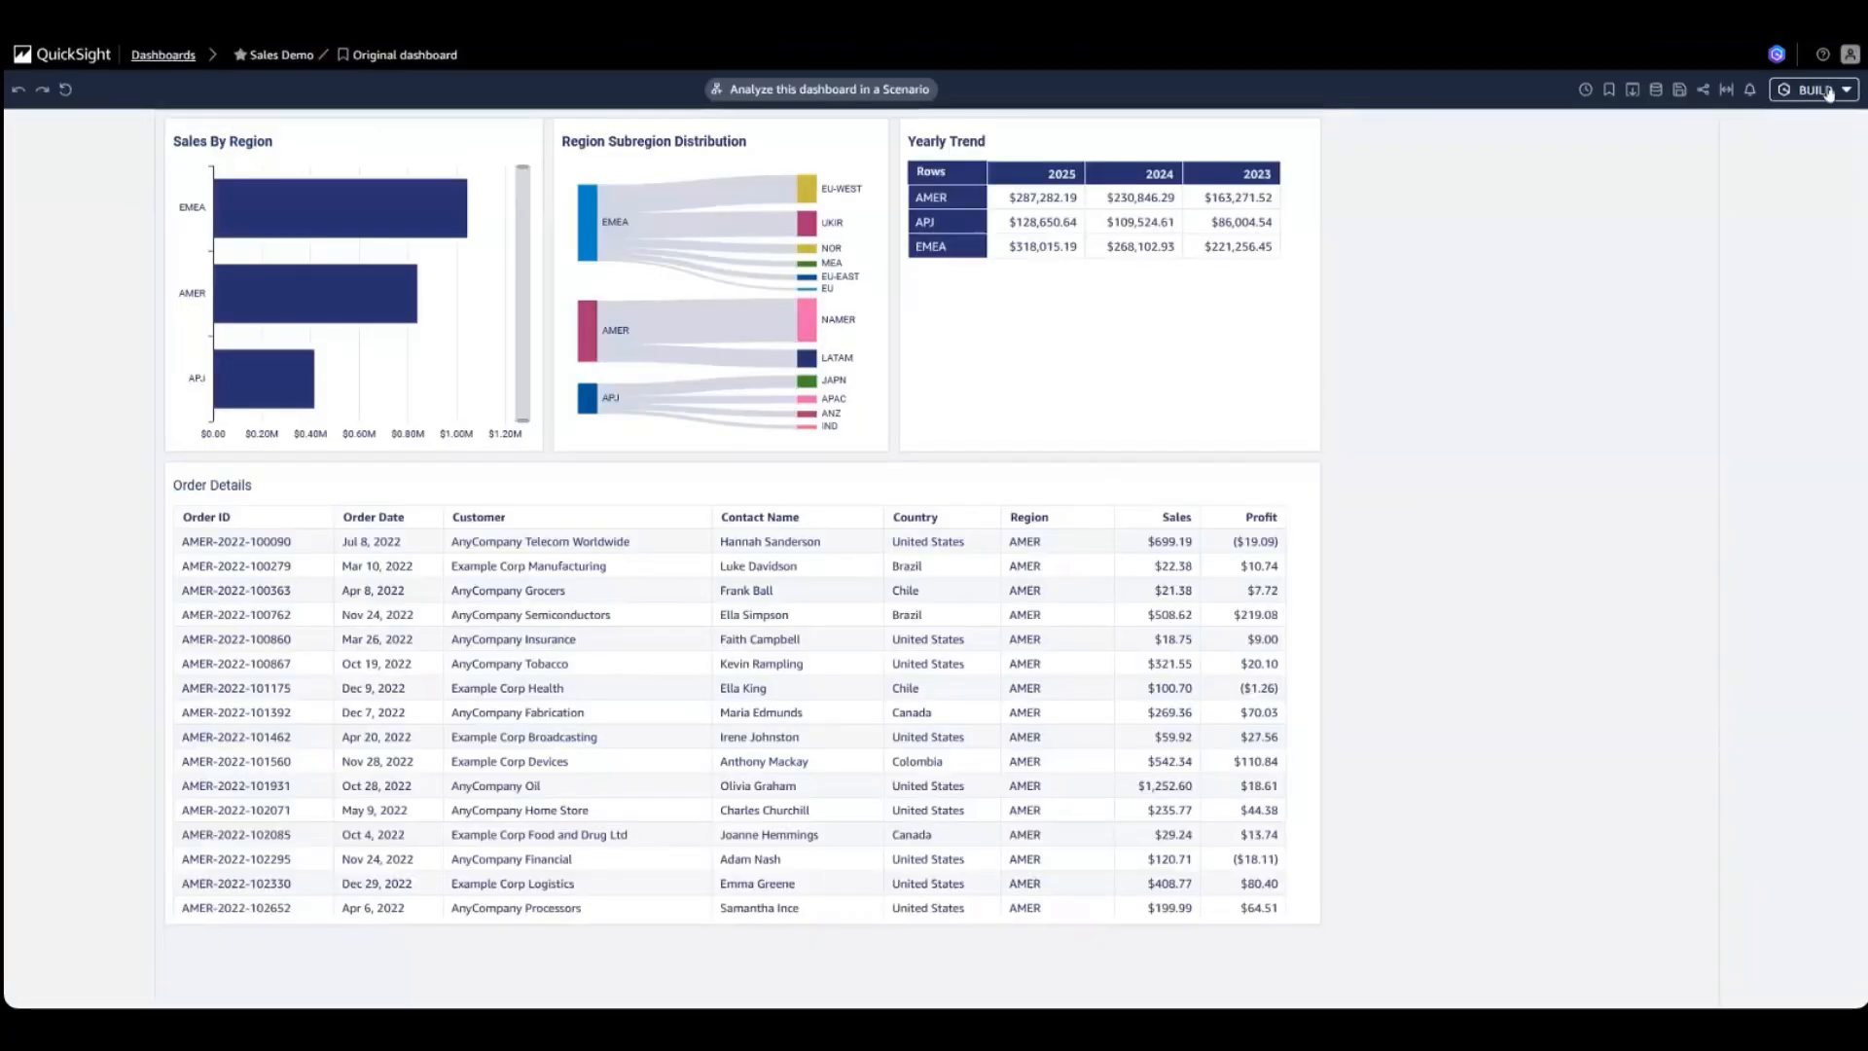
left_click(1850, 54)
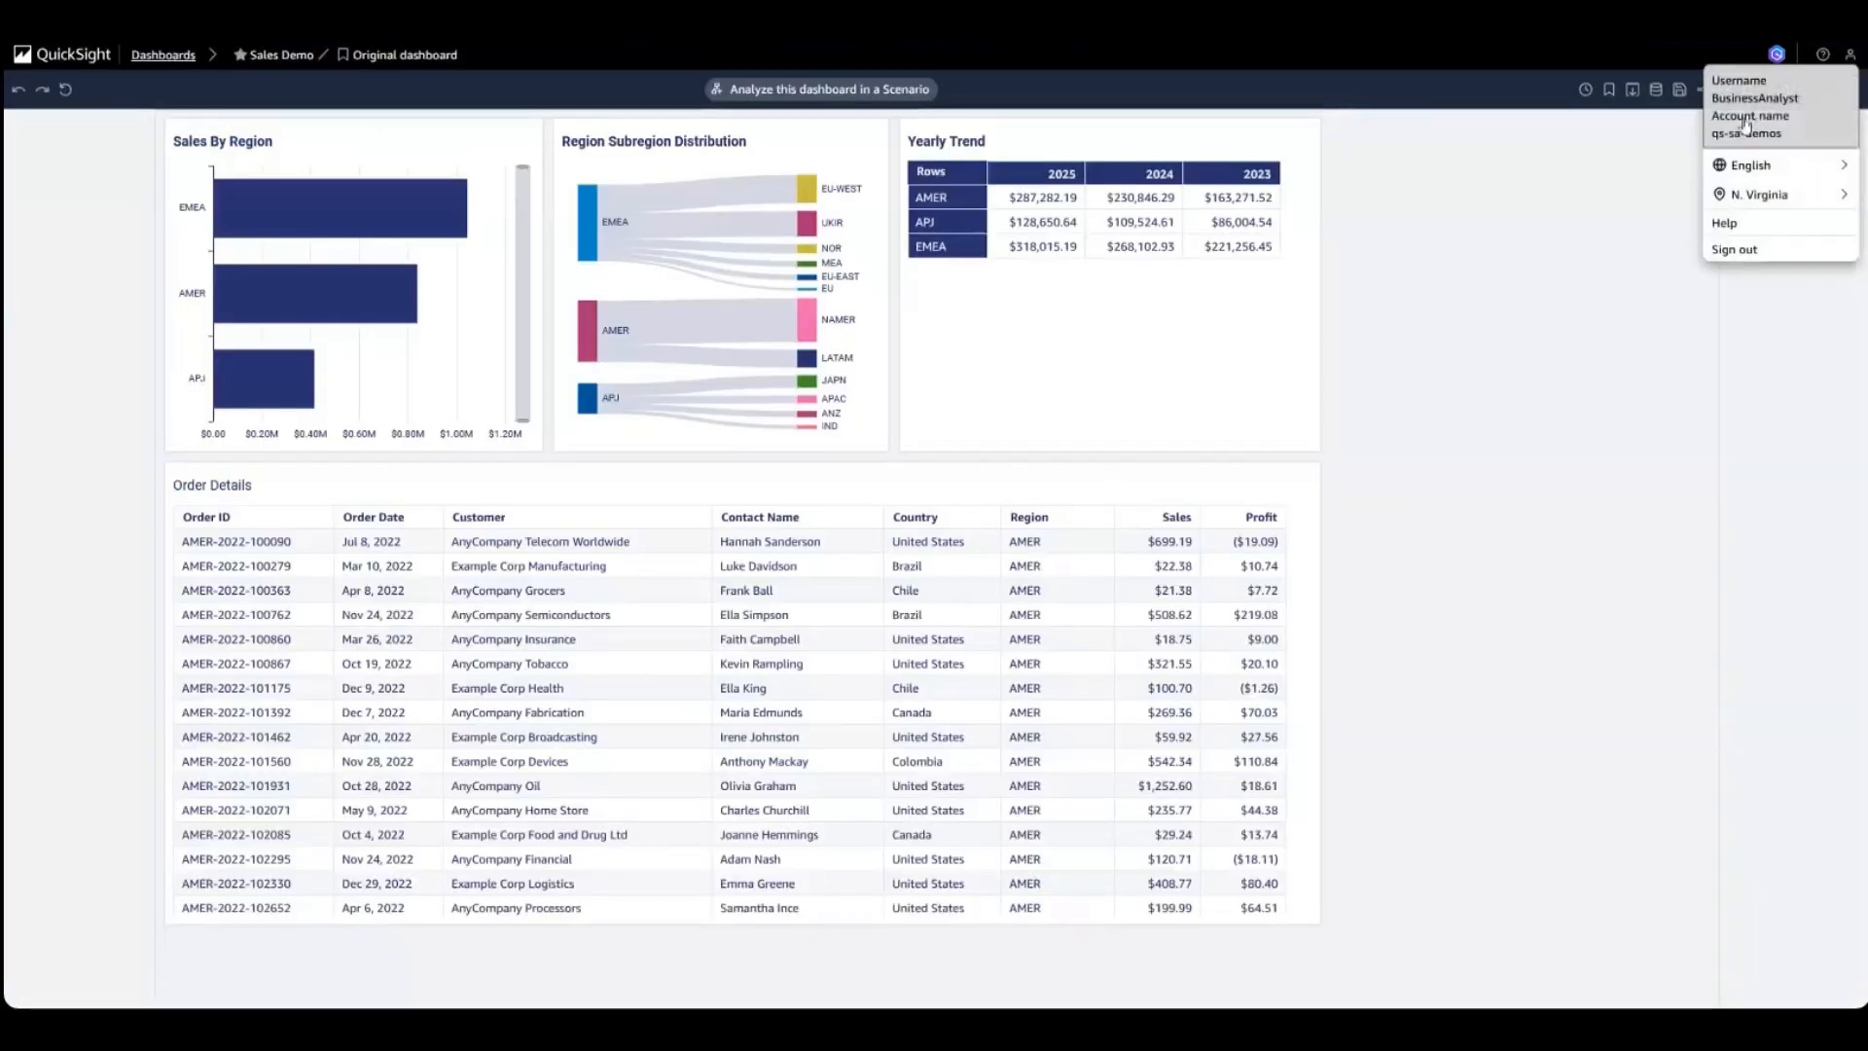
left_click(1180, 278)
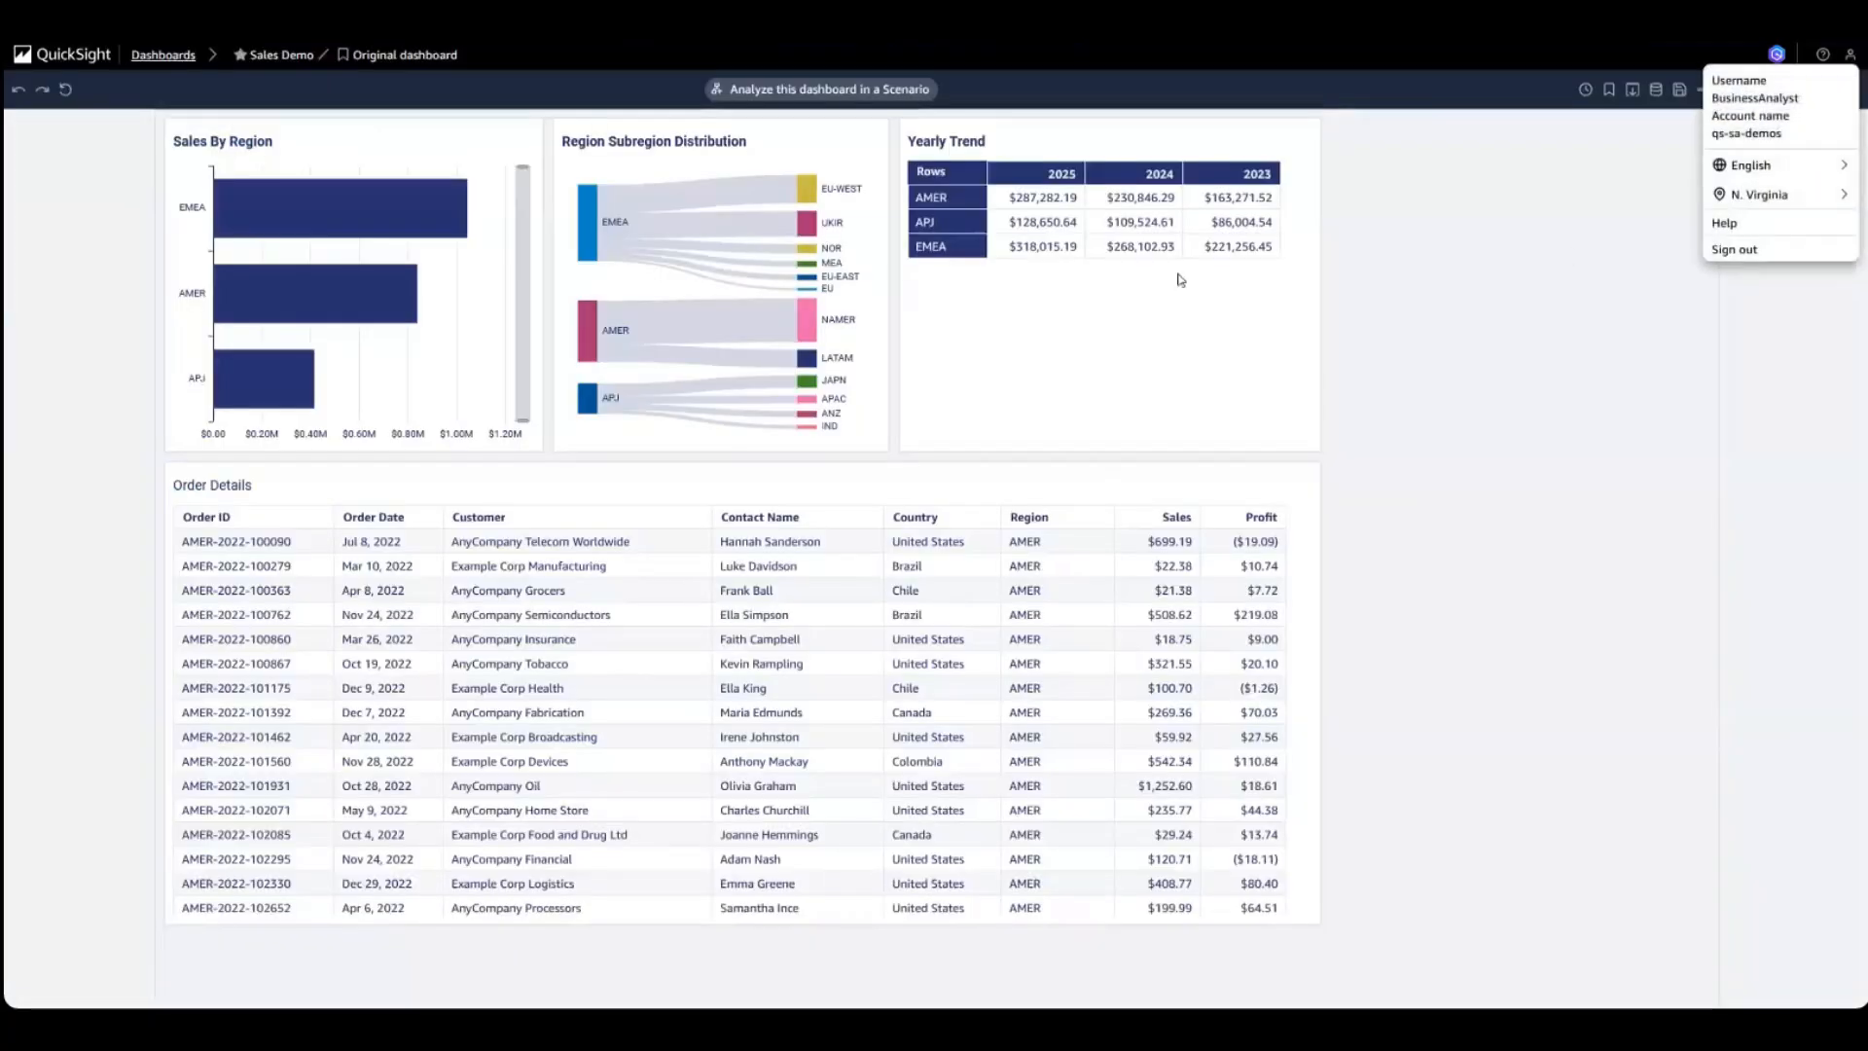
Step: Turn off user-based row-level security on the SaaS-Sales-Demo dataset, confirming with "confirm"
left_click(100, 53)
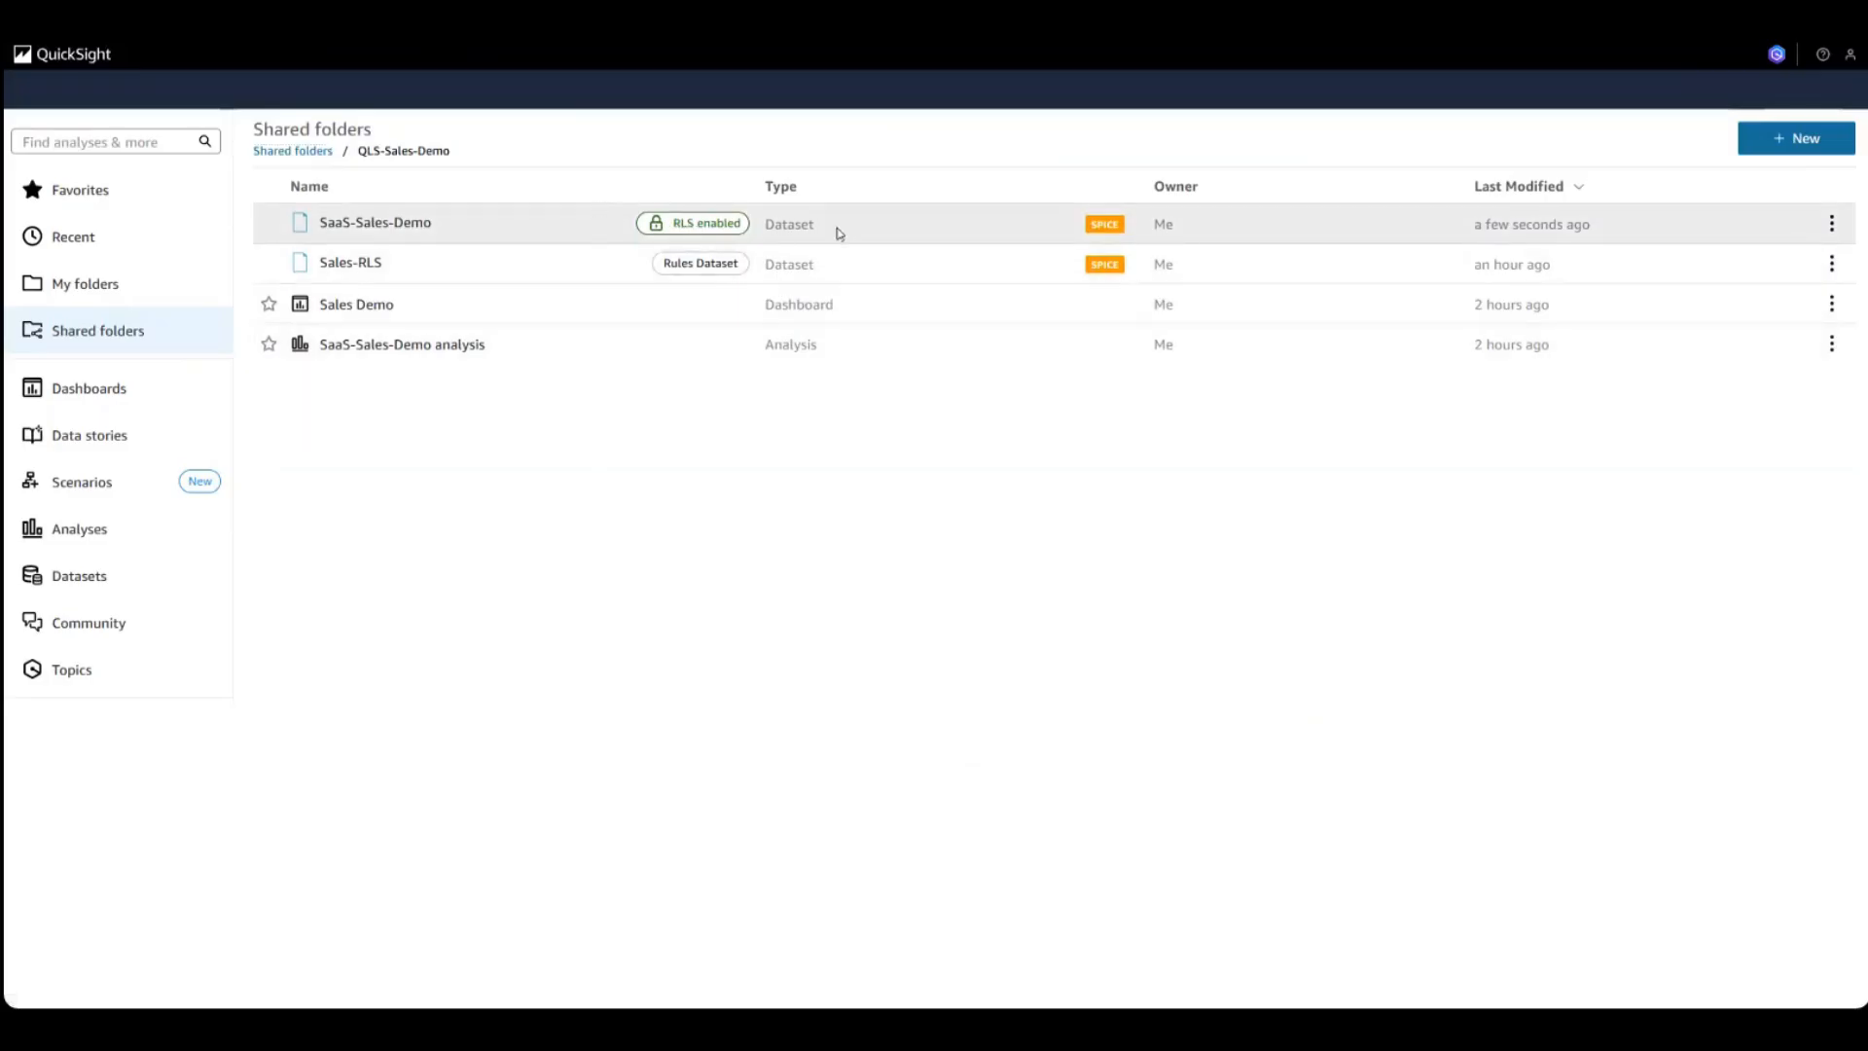
left_click(377, 224)
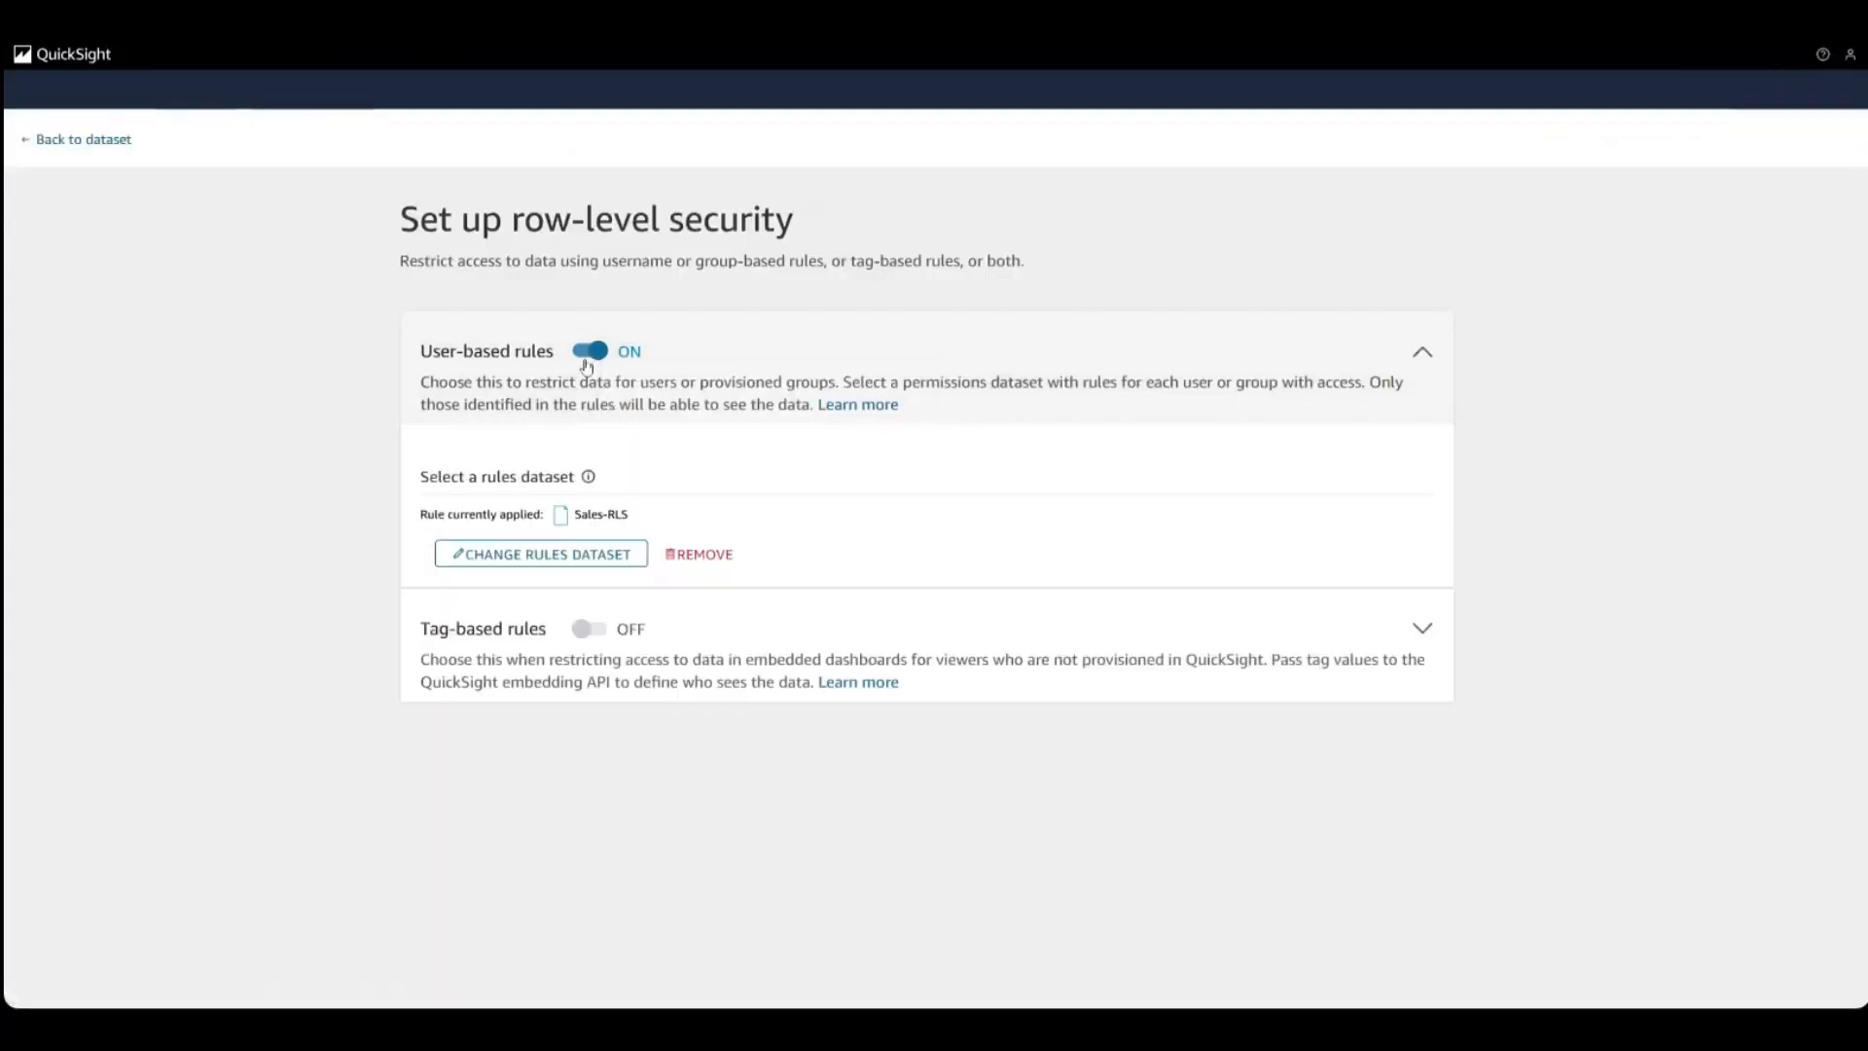
left_click(589, 351)
left_click(726, 263)
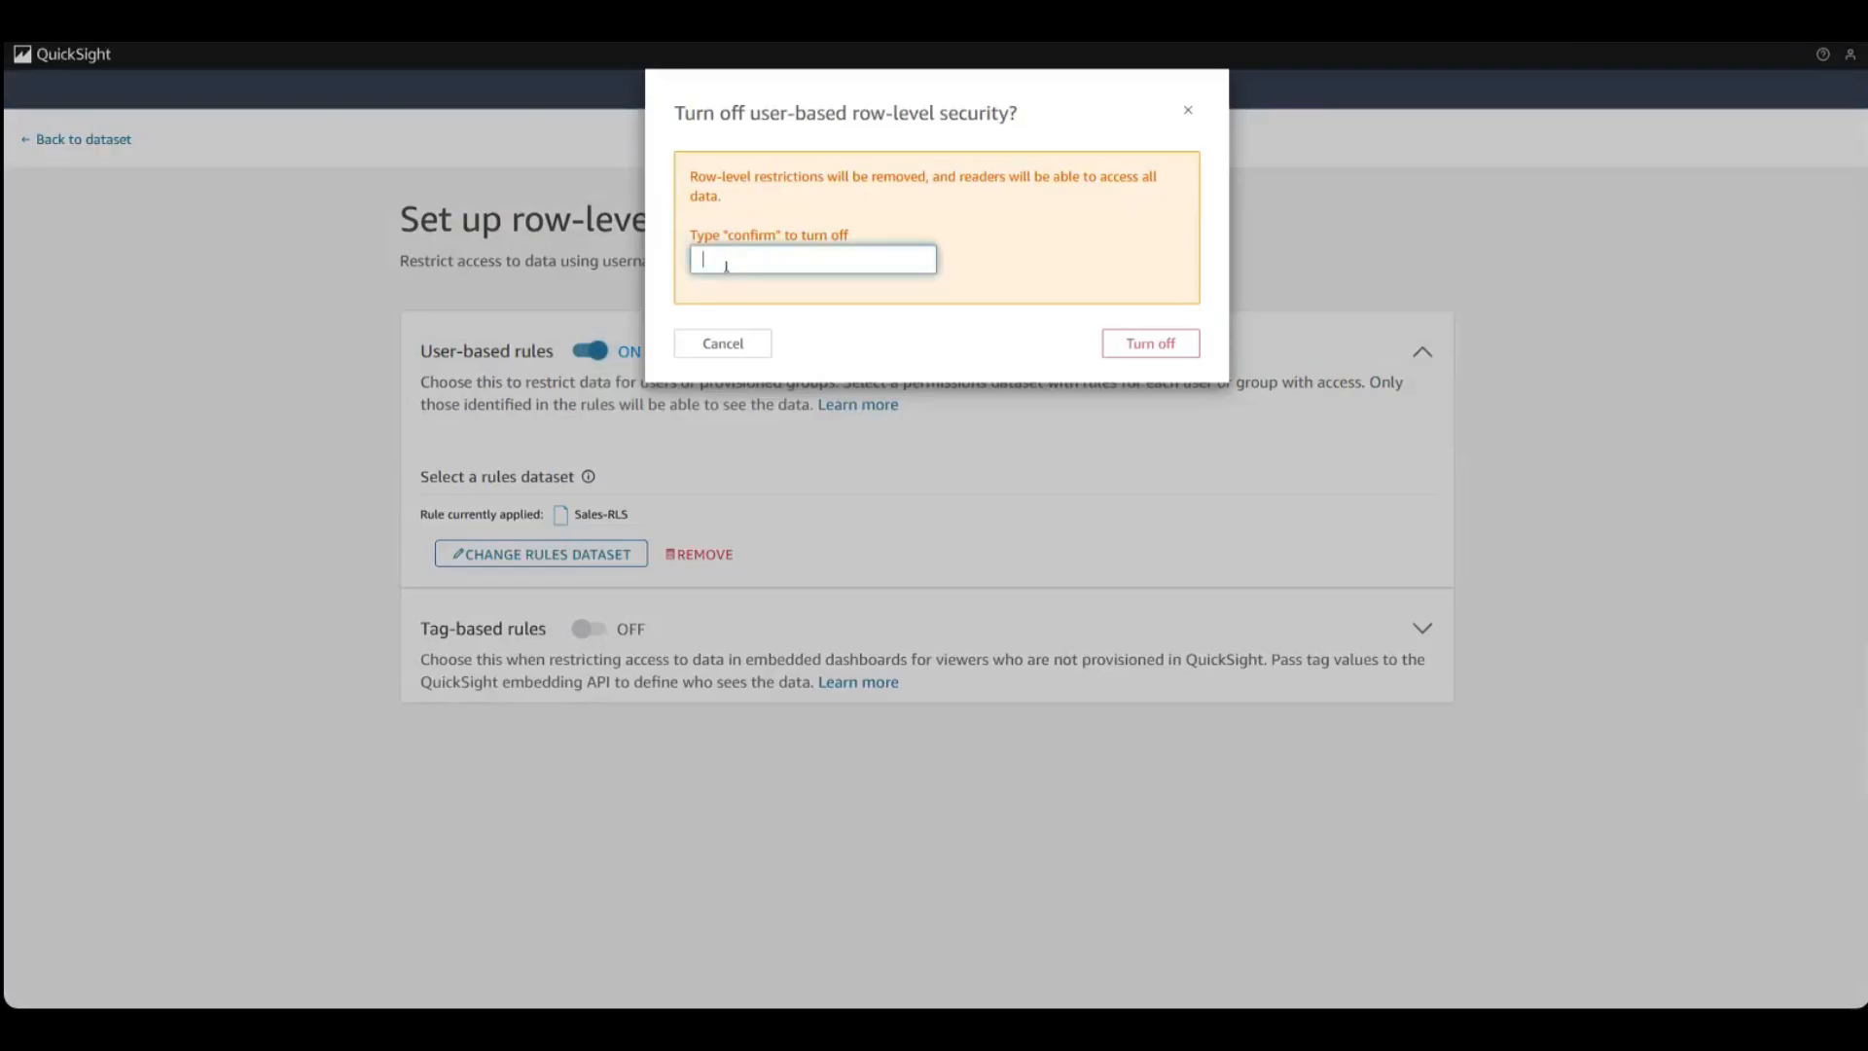
type("confirm")
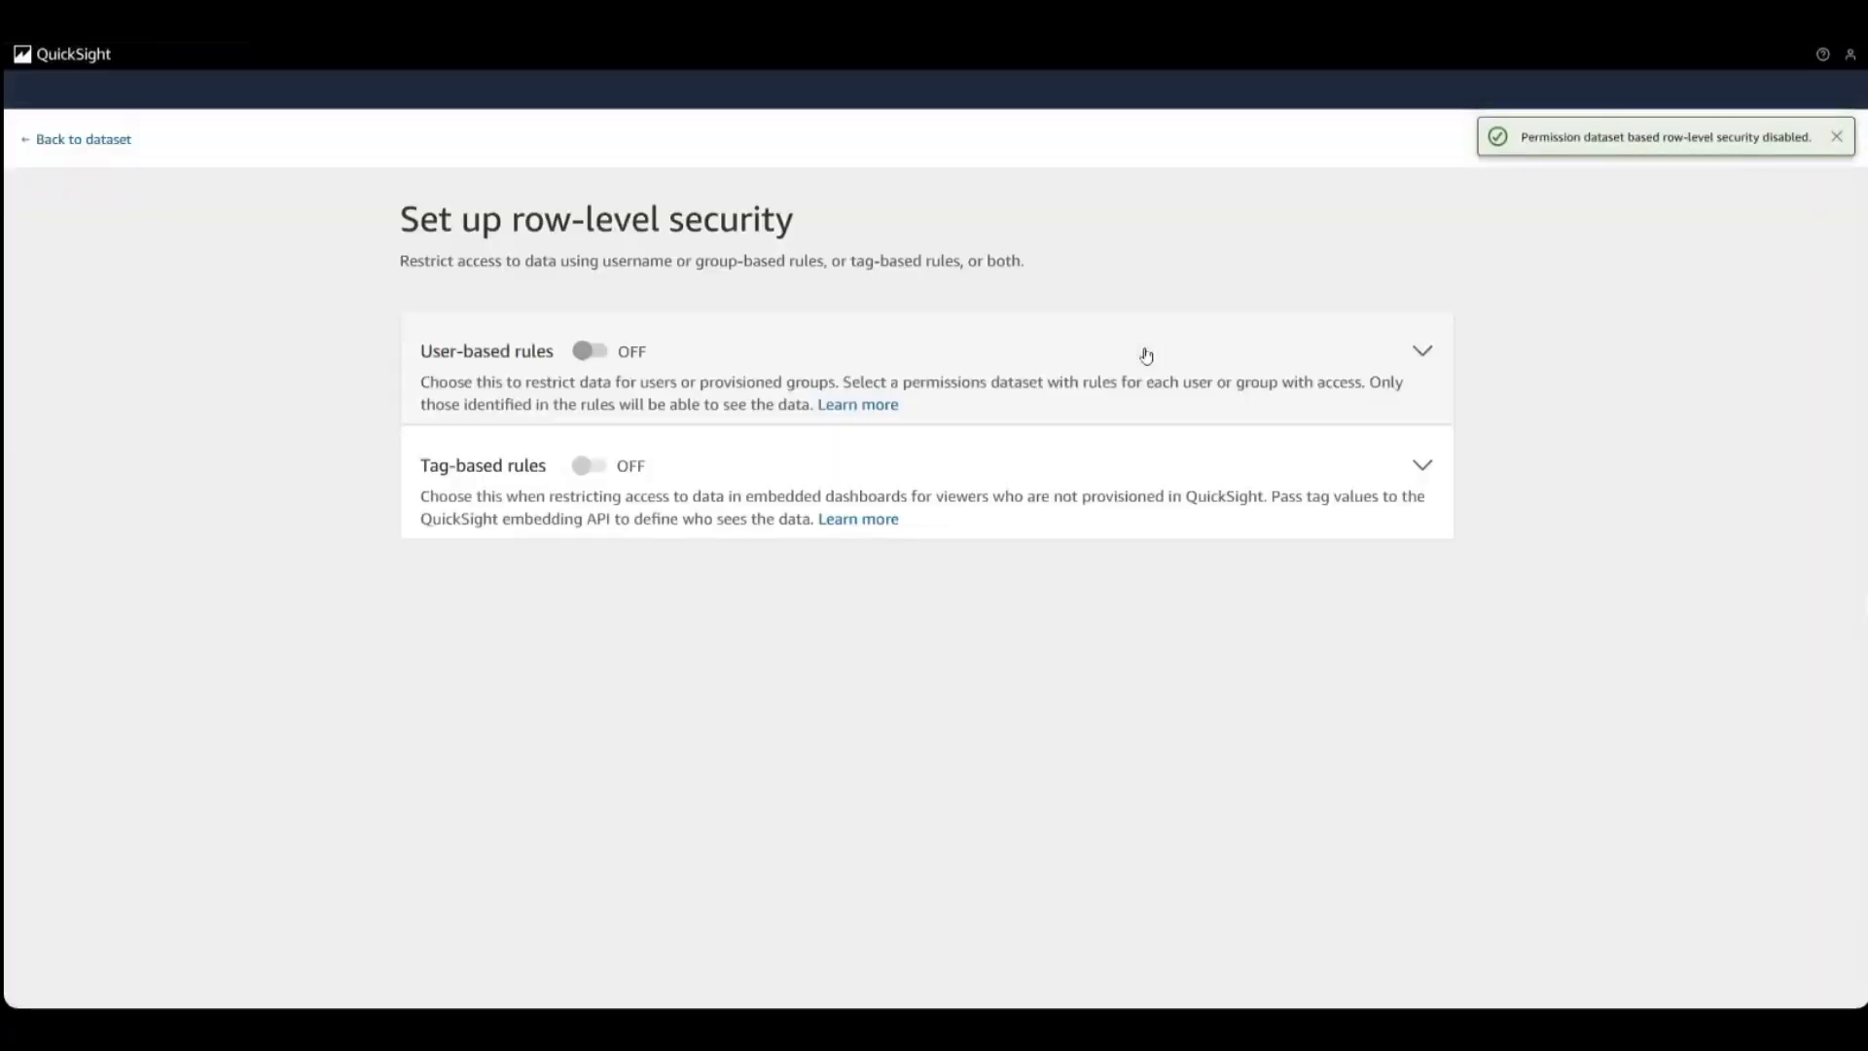
left_click(1837, 136)
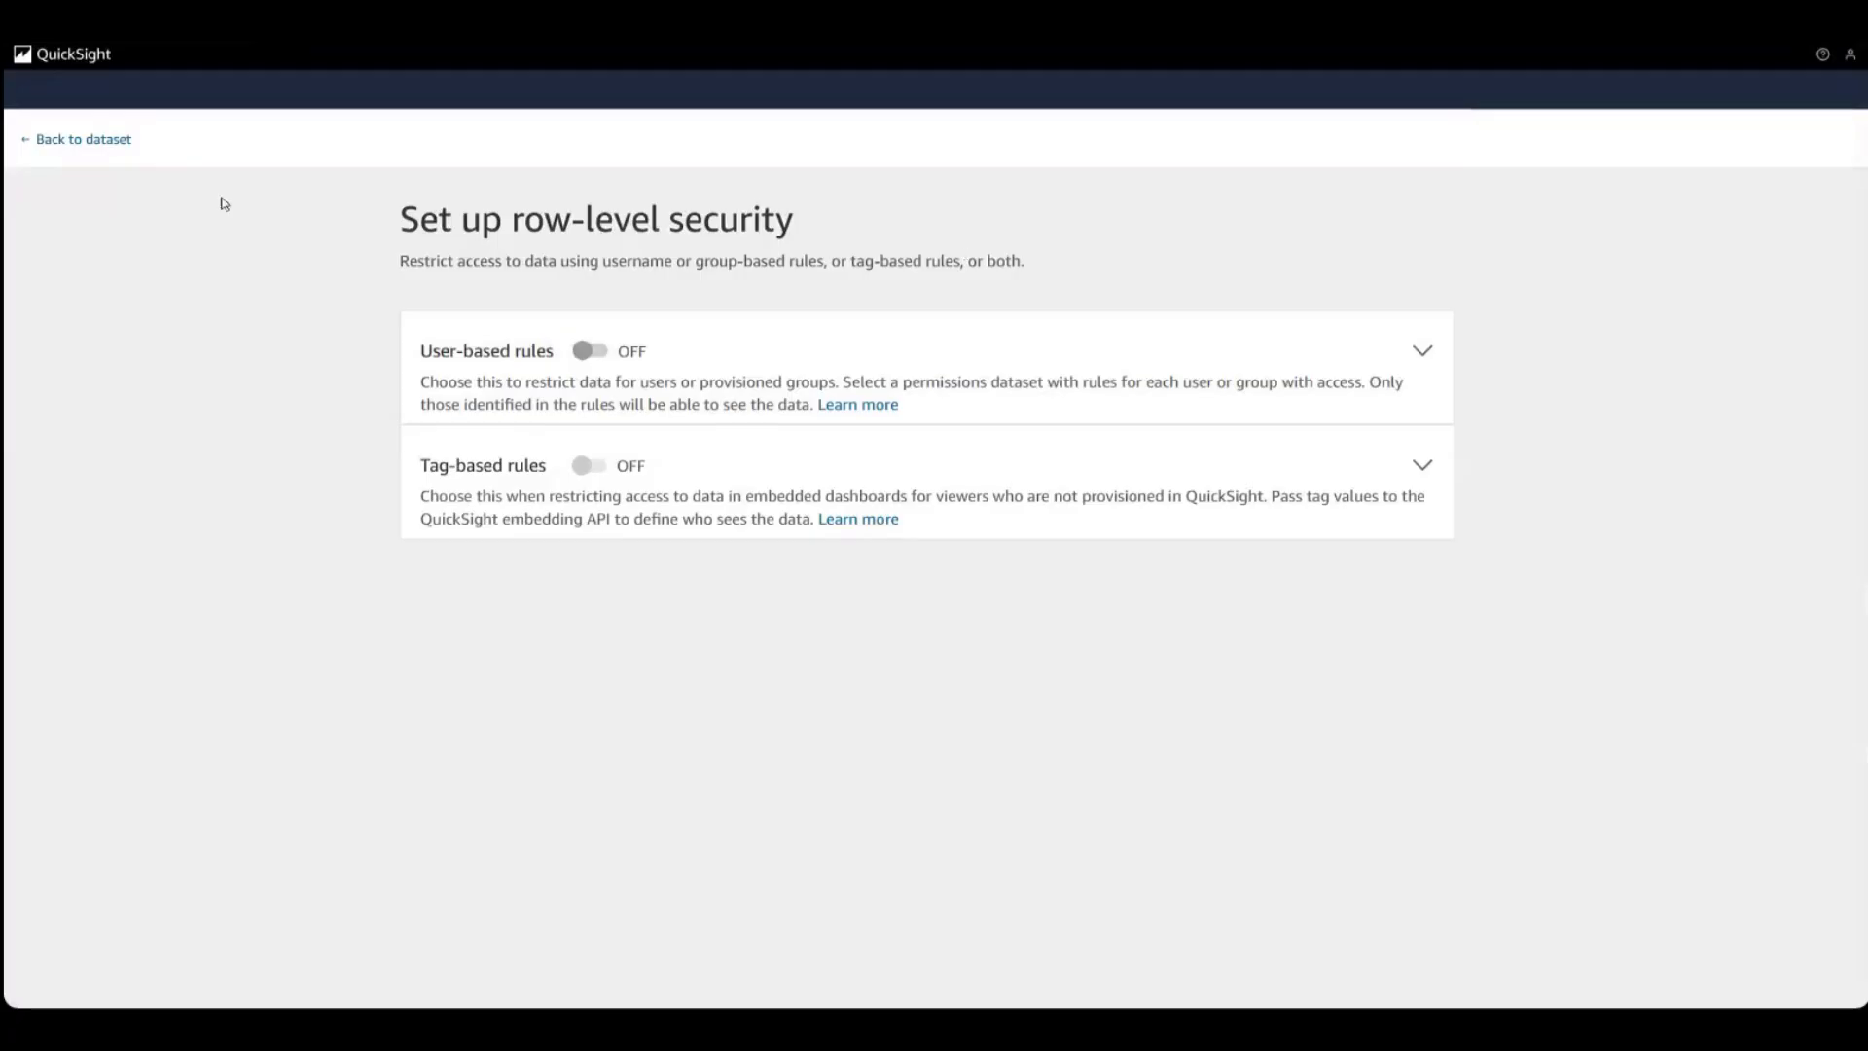
Step: Set up column-level security for SaaS-Sales-Demo, choosing Customer and License as the columns to restrict
left_click(104, 139)
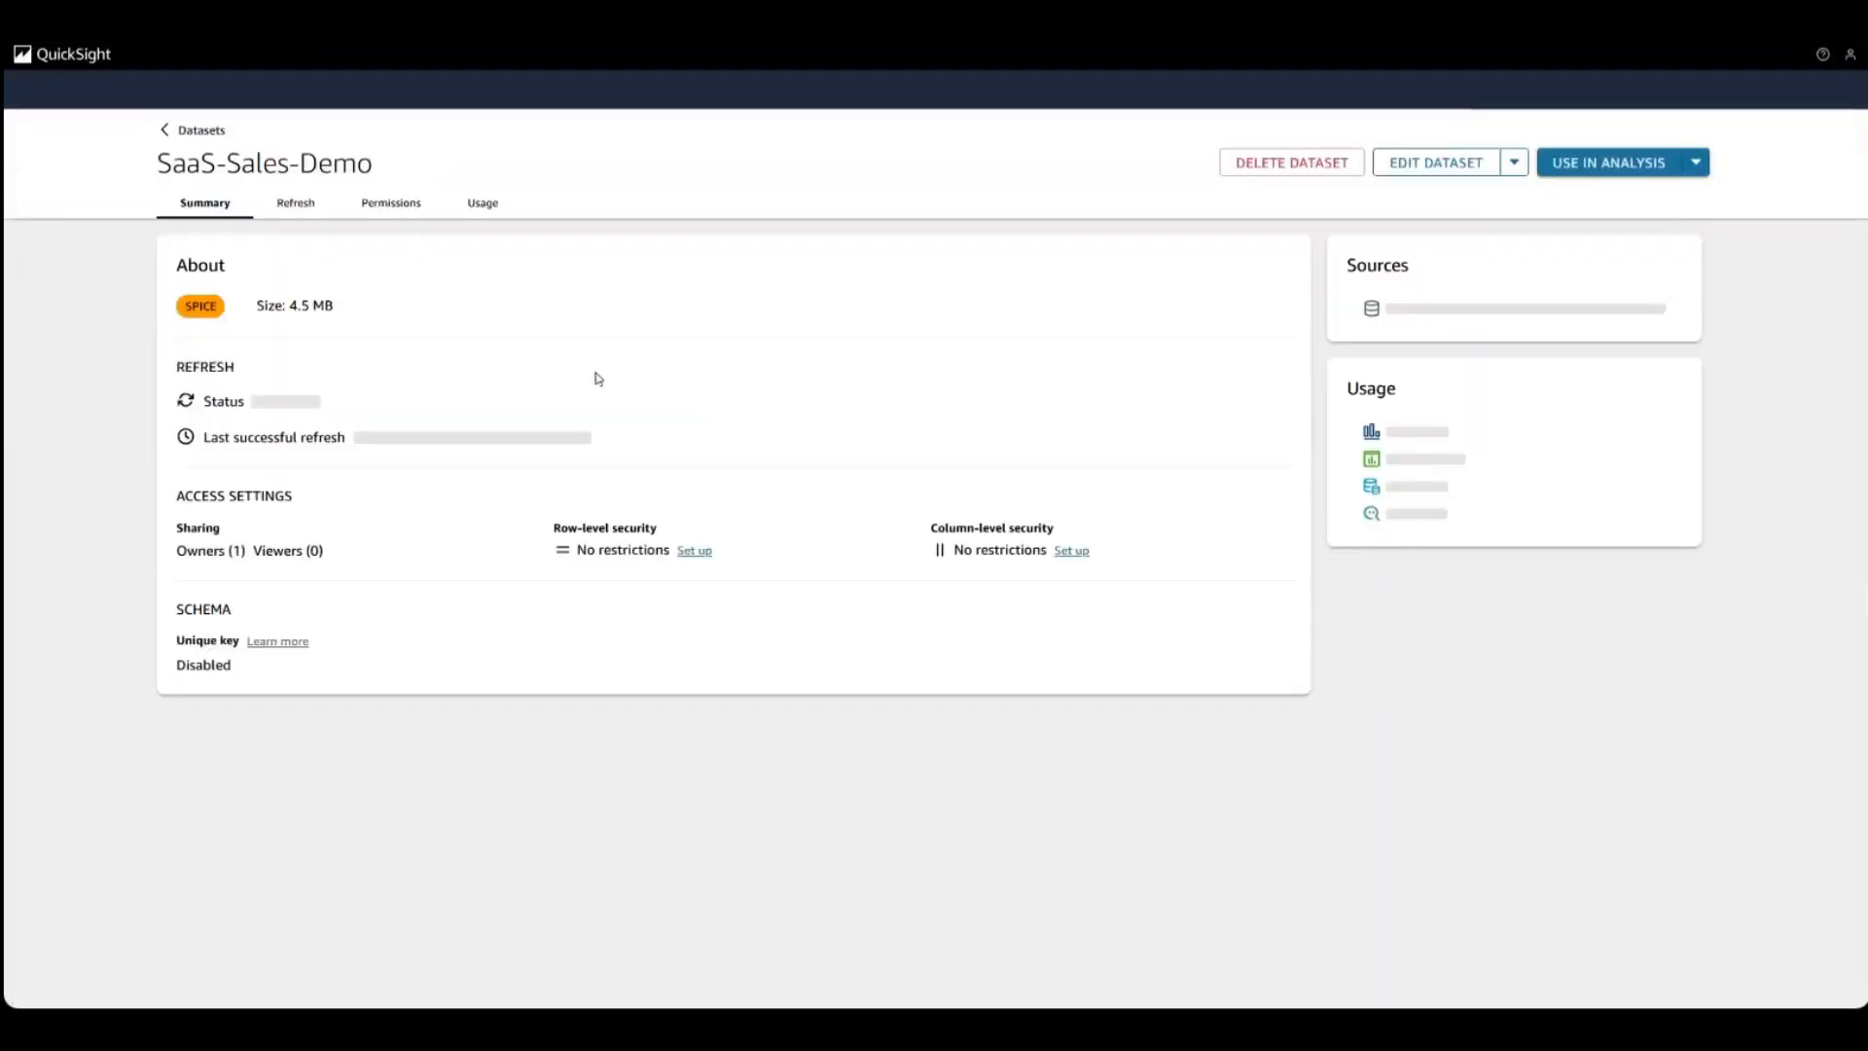
left_click(1072, 552)
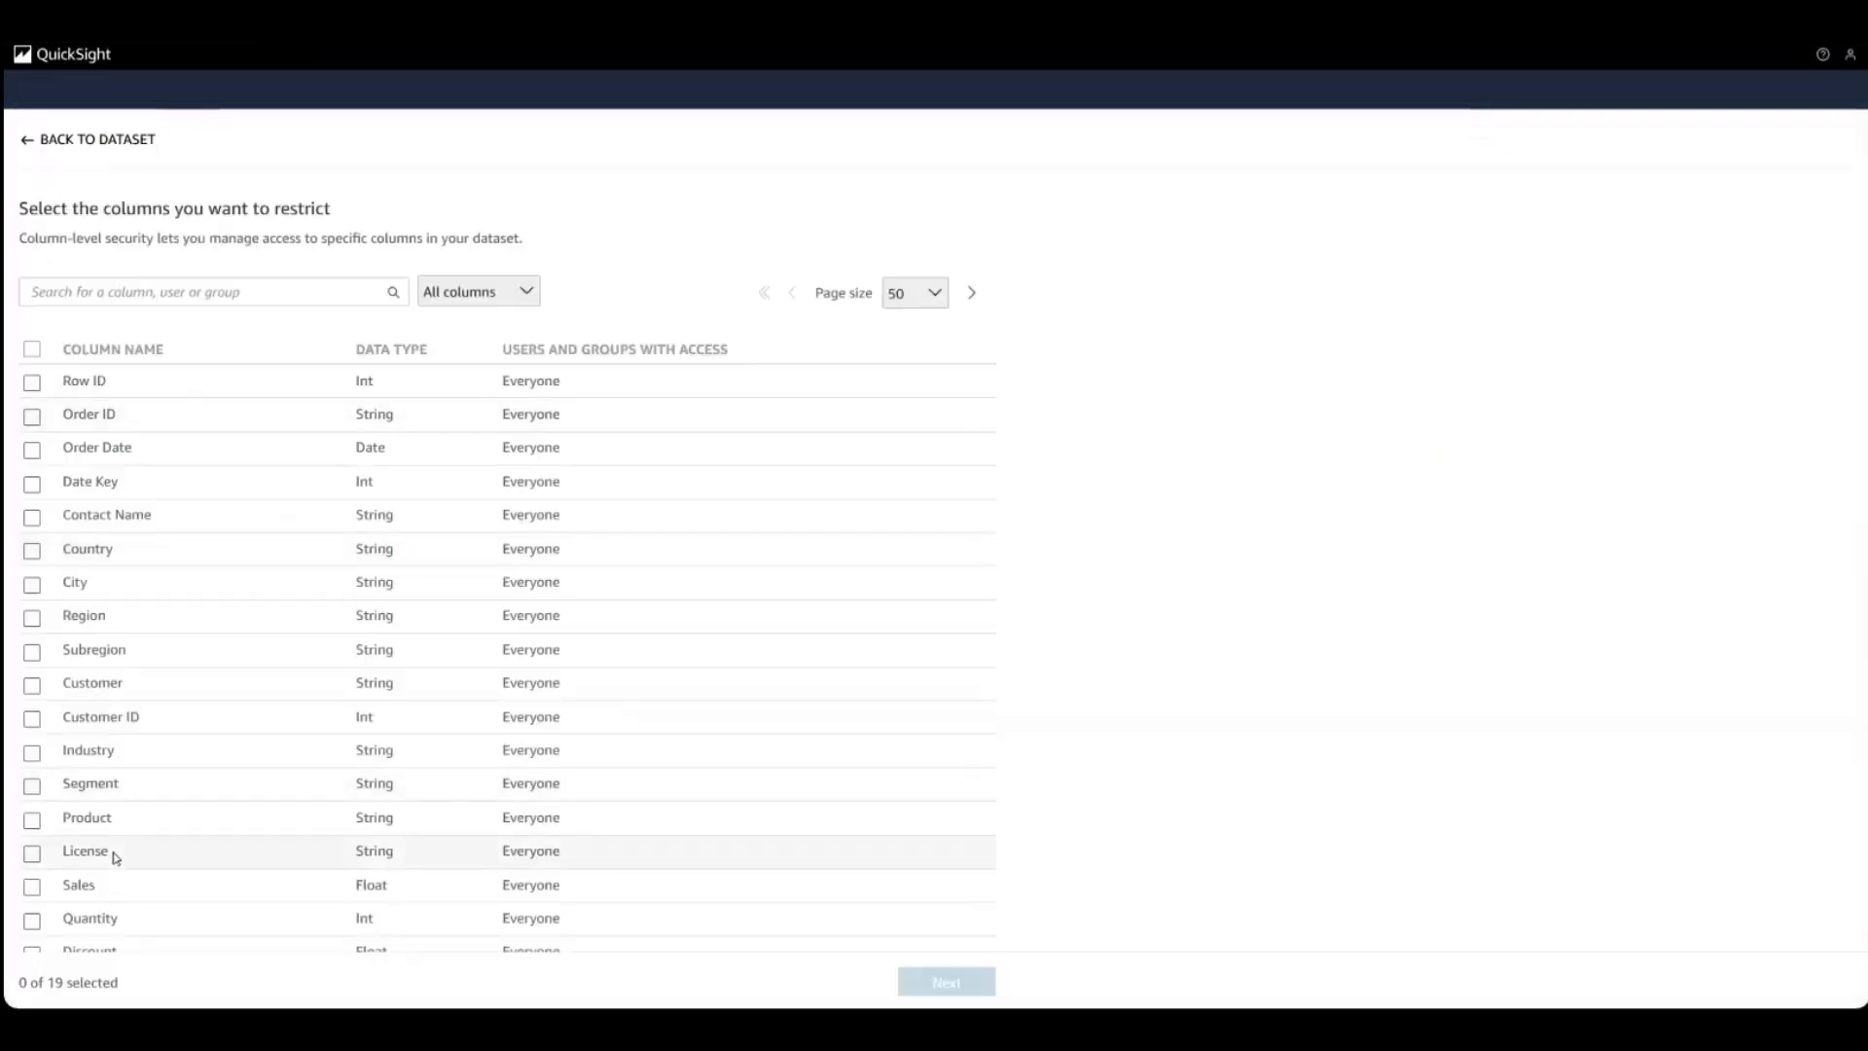
scroll(116, 858, "down", 2)
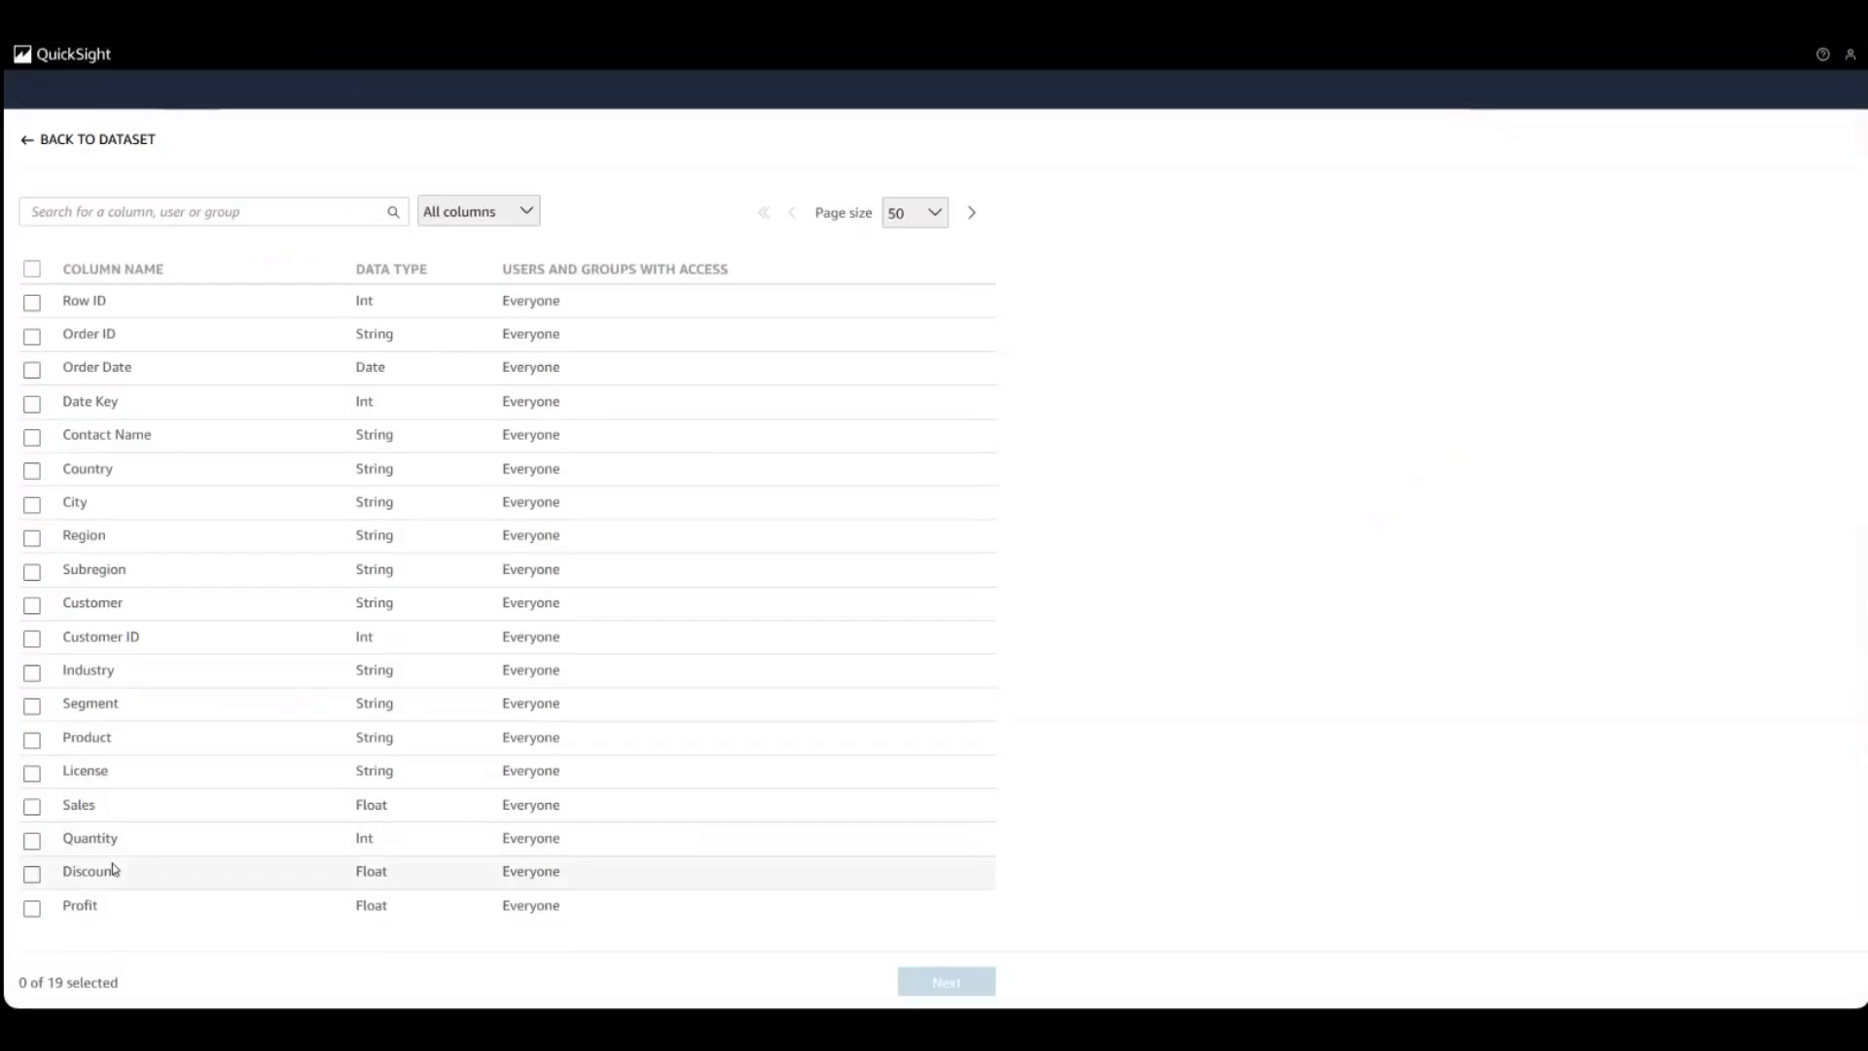
scroll(113, 869, "up", 2)
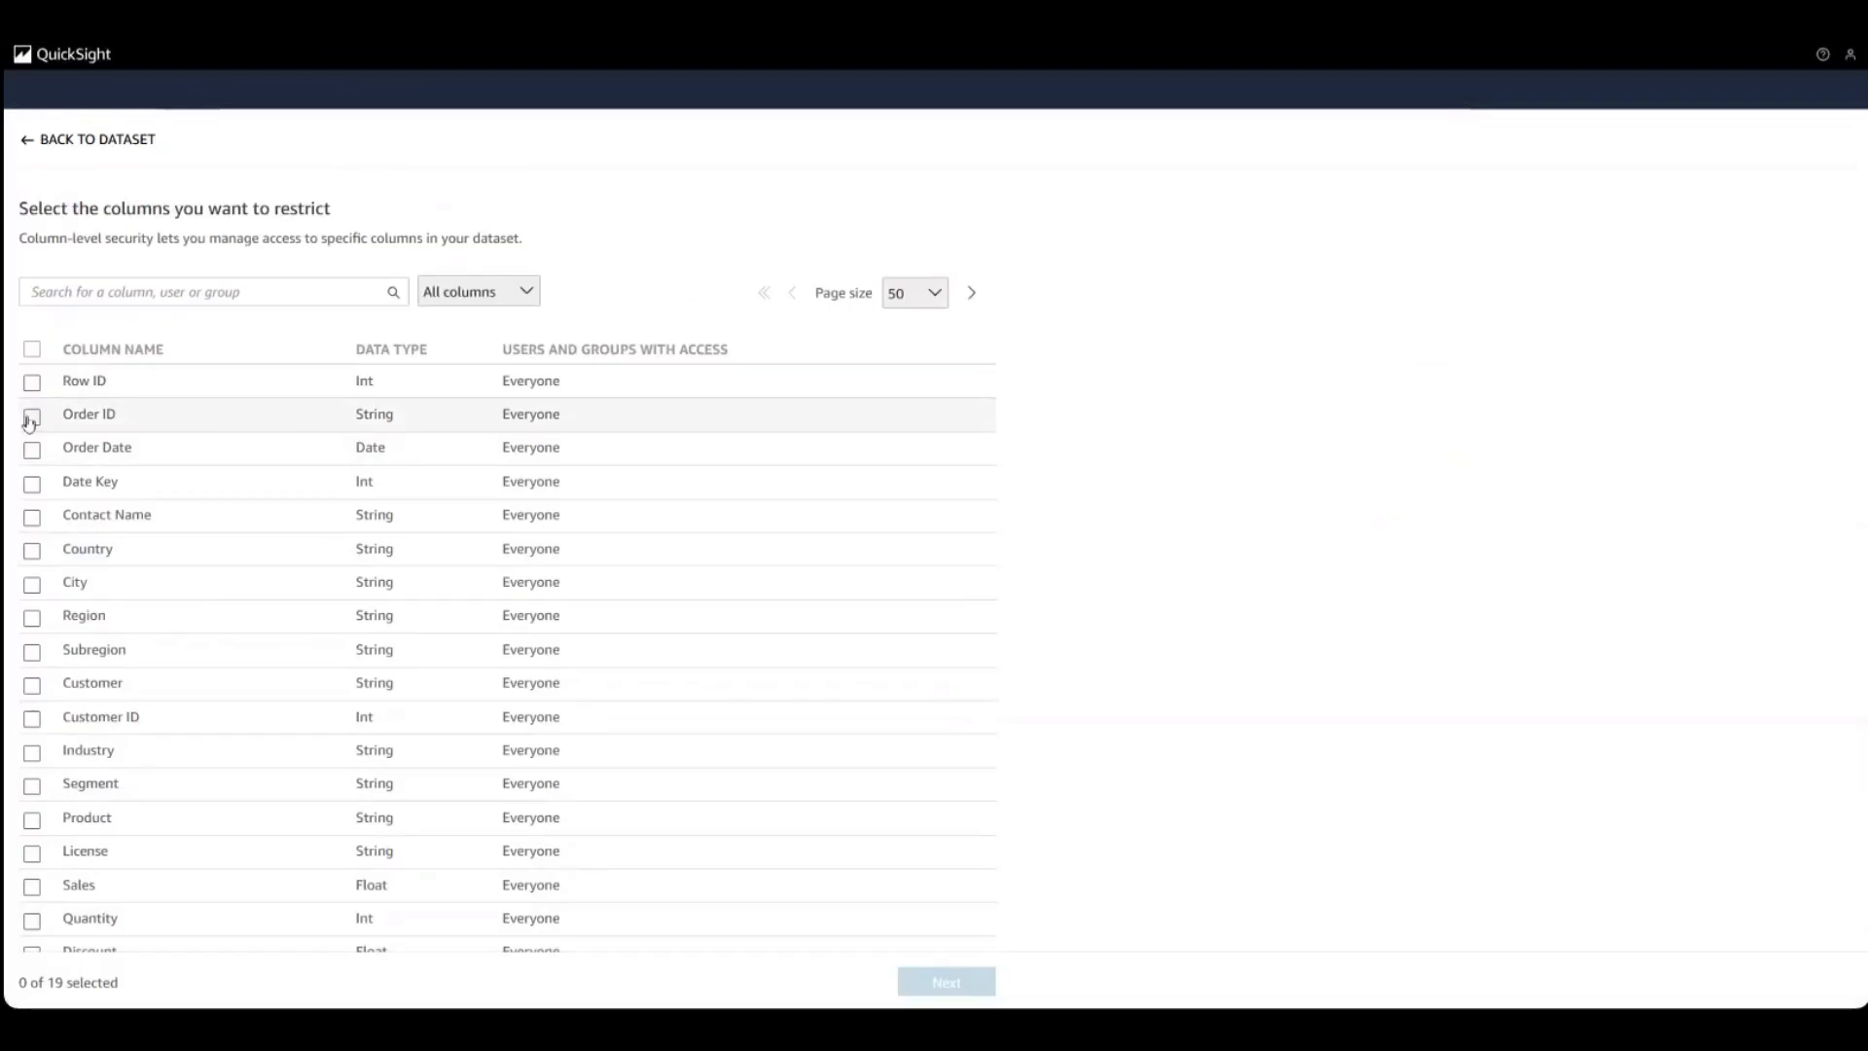
left_click(30, 688)
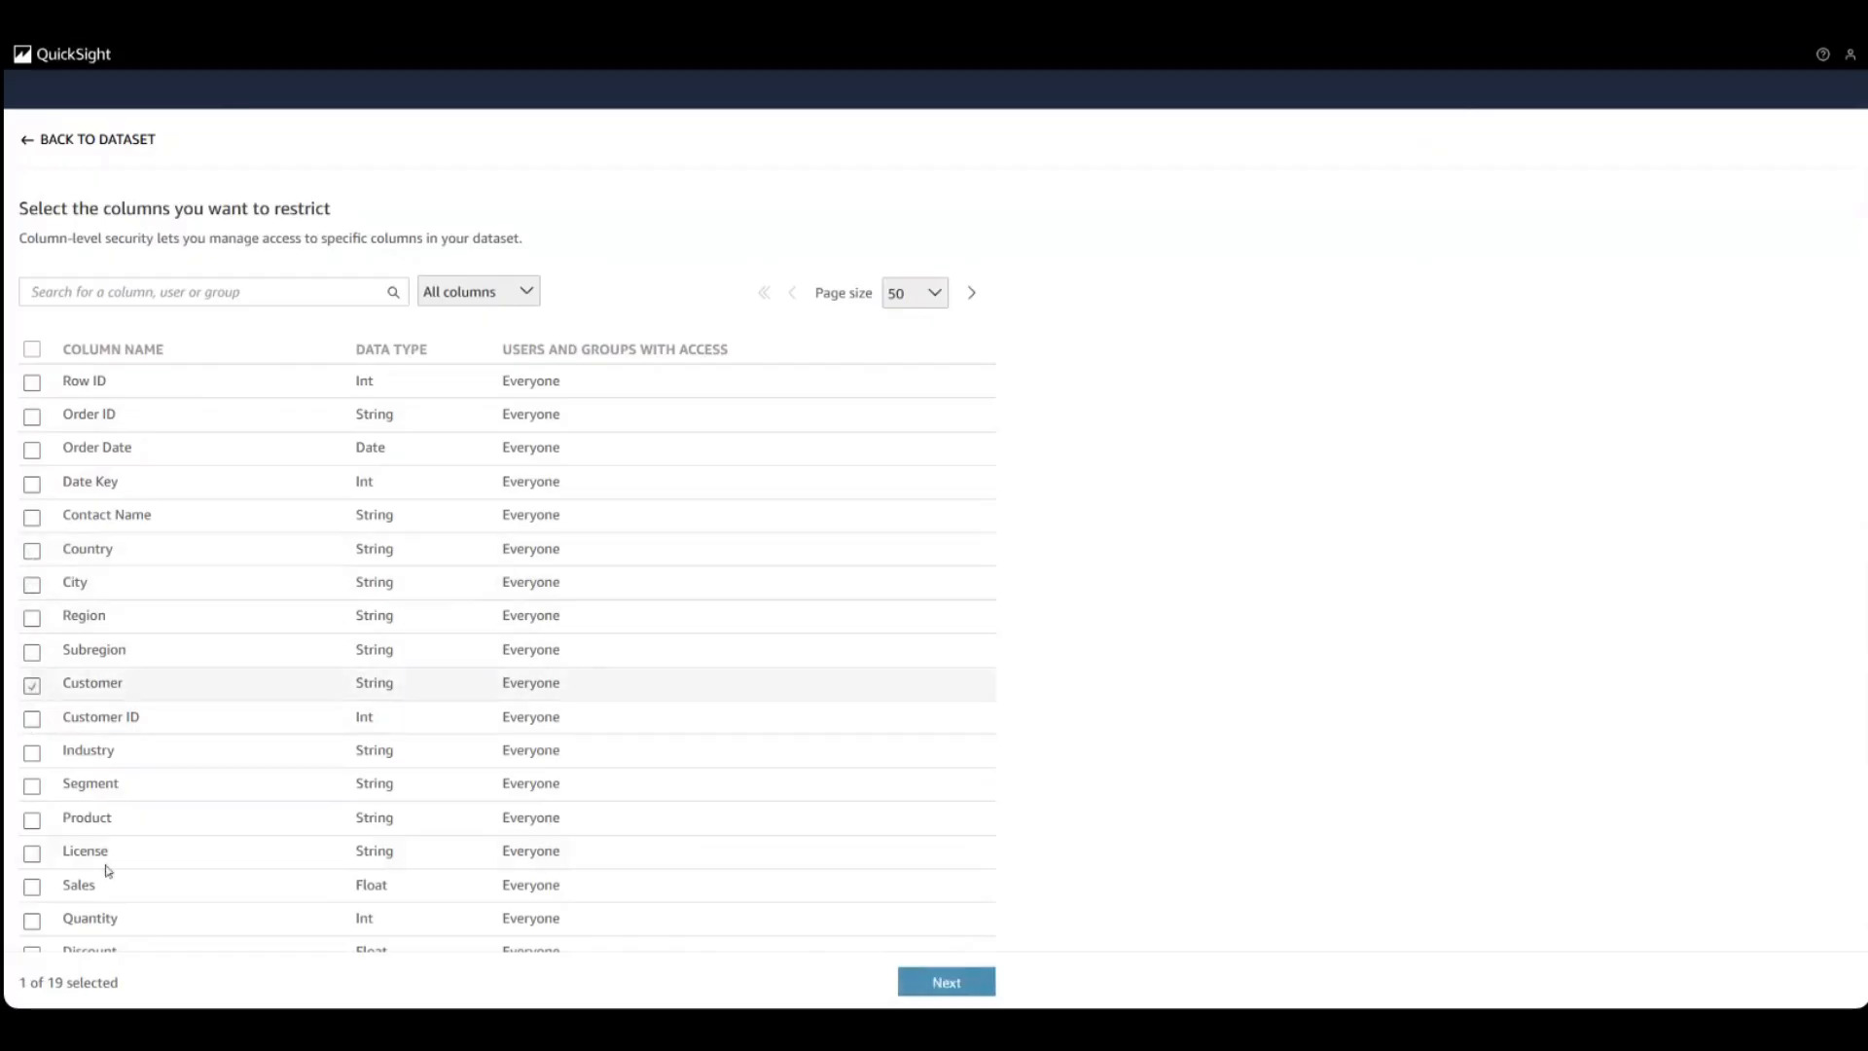
left_click(34, 857)
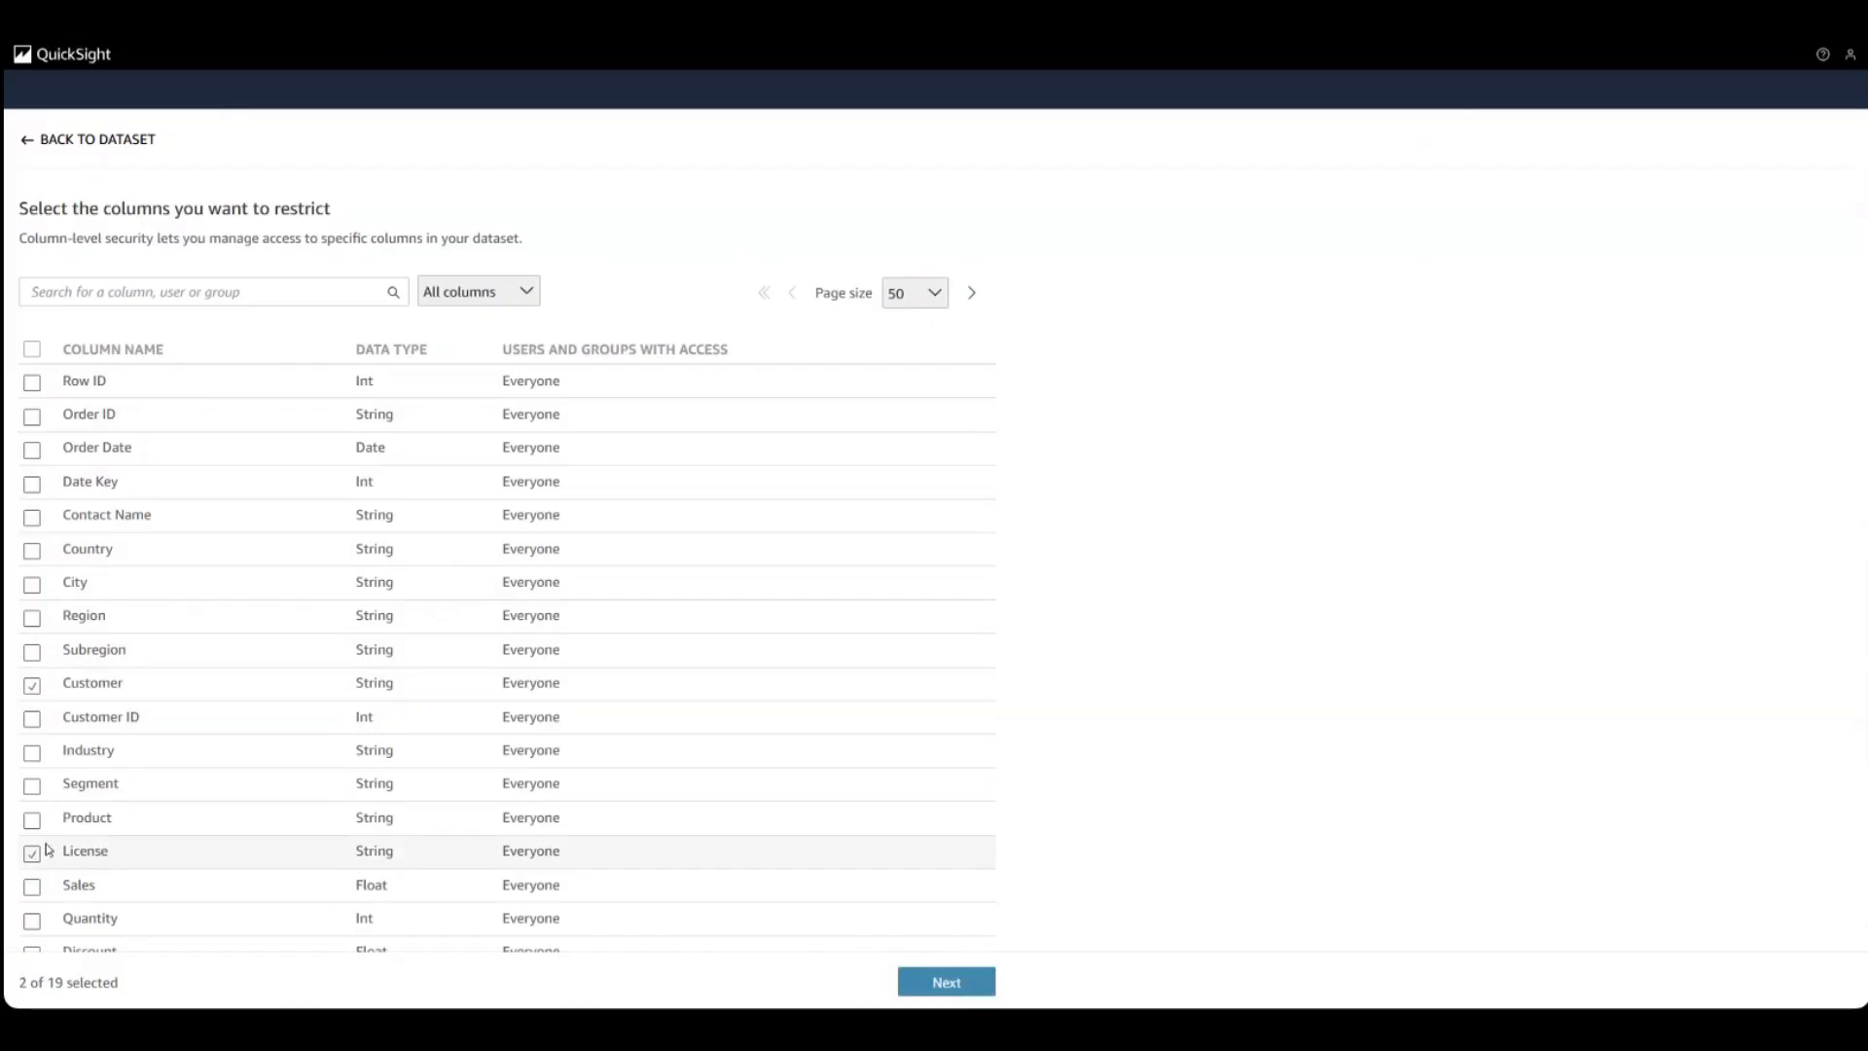
left_click(73, 302)
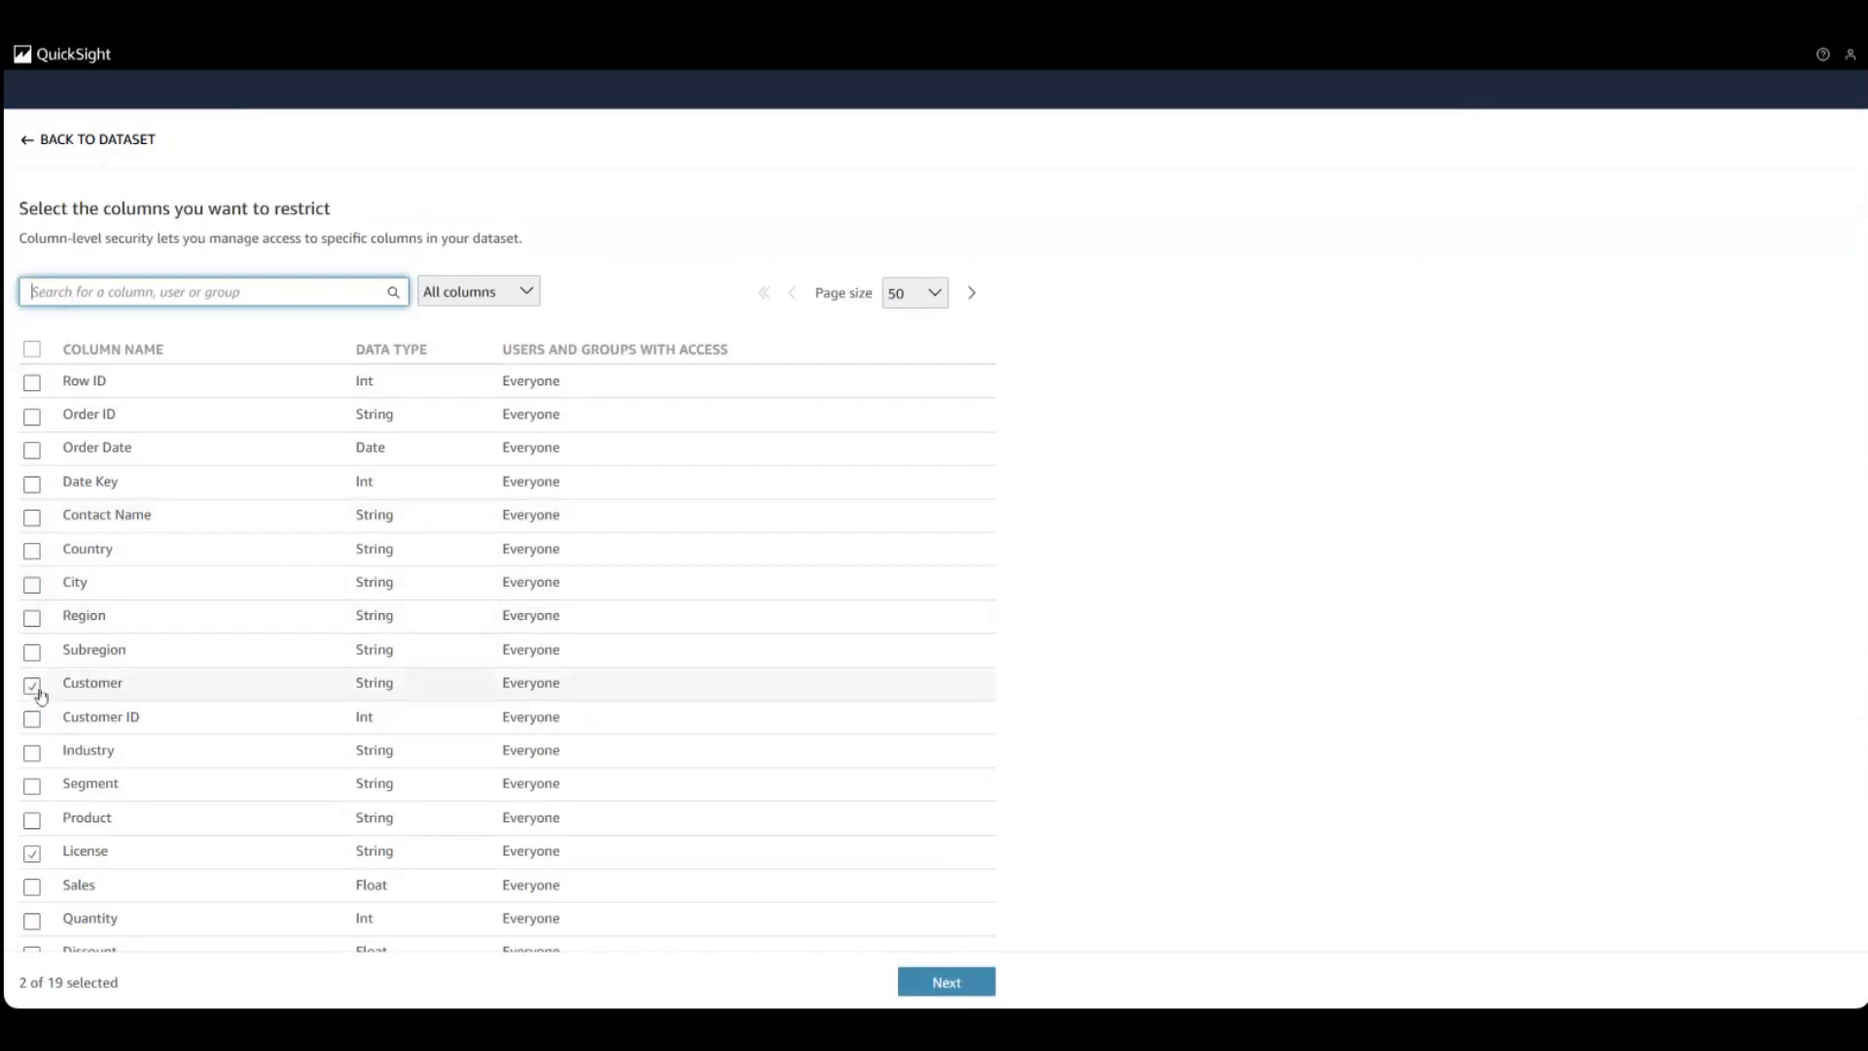
left_click(947, 983)
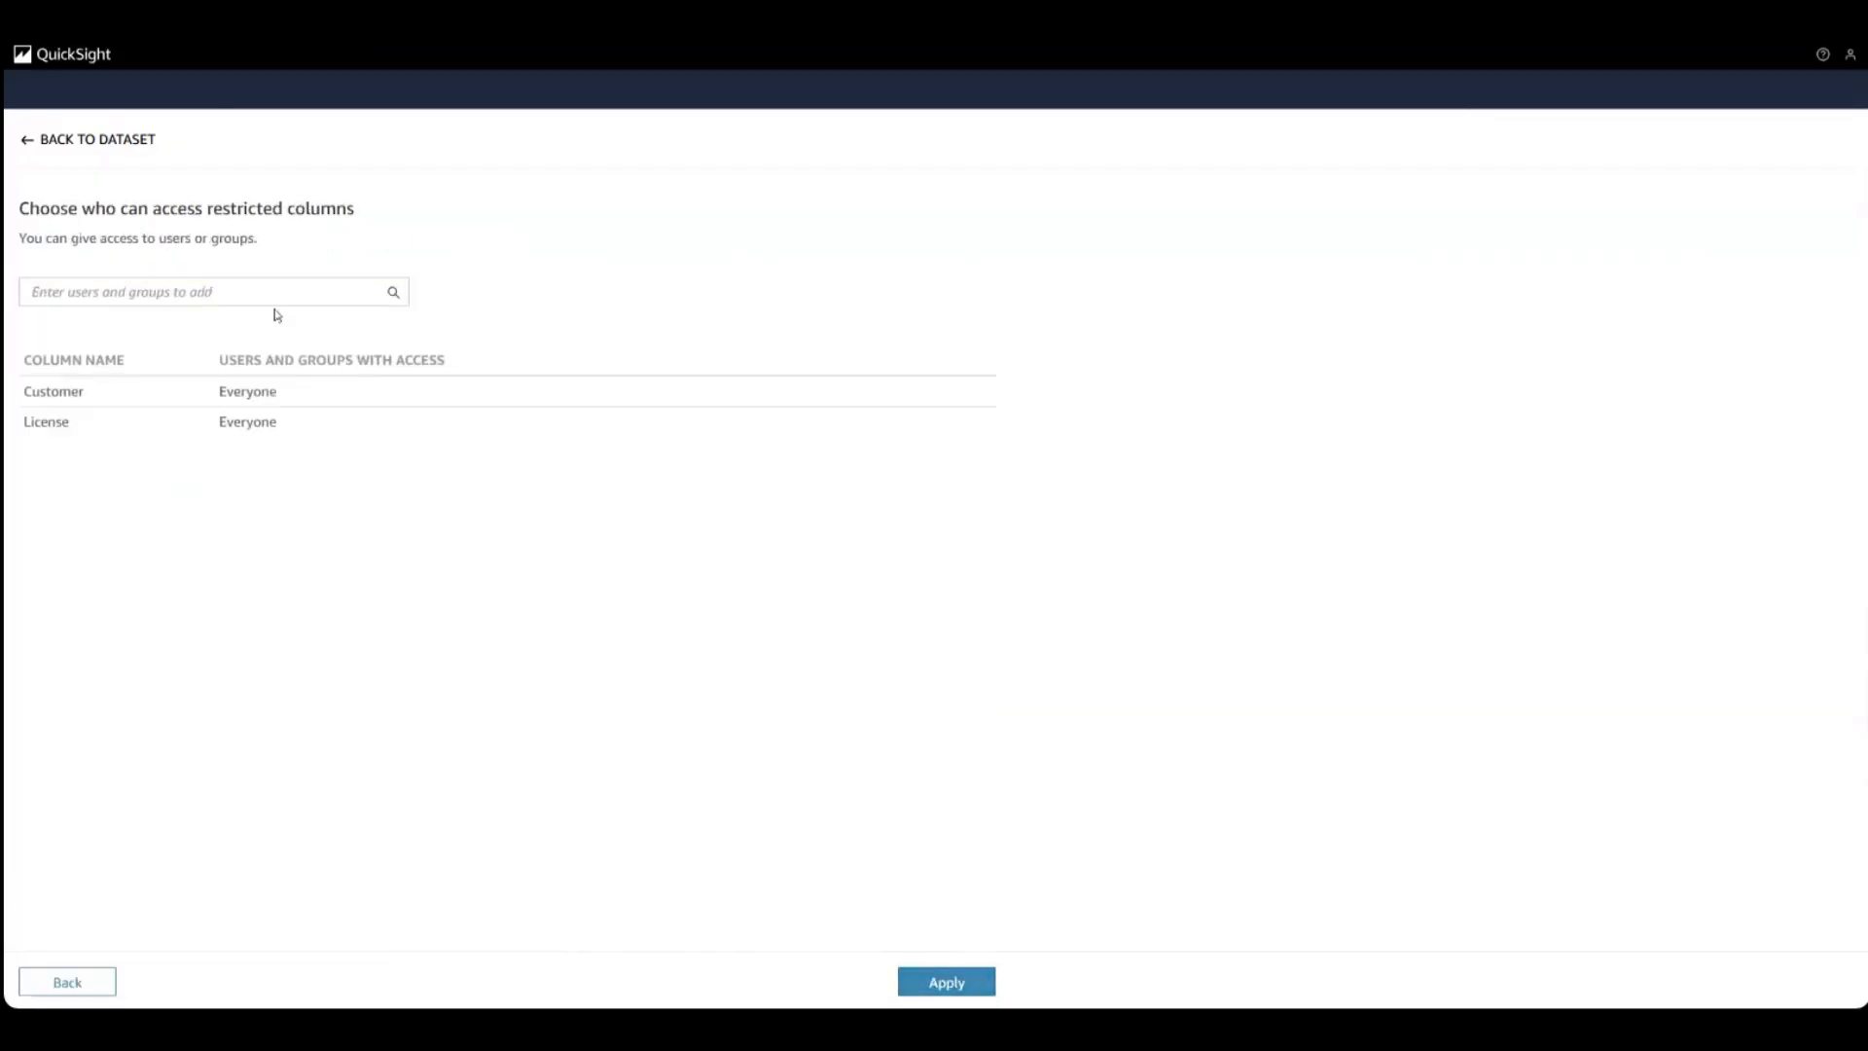
Step: Grant the Isengard Admin user access to the restricted Customer and License columns and apply the column-level security
left_click(163, 293)
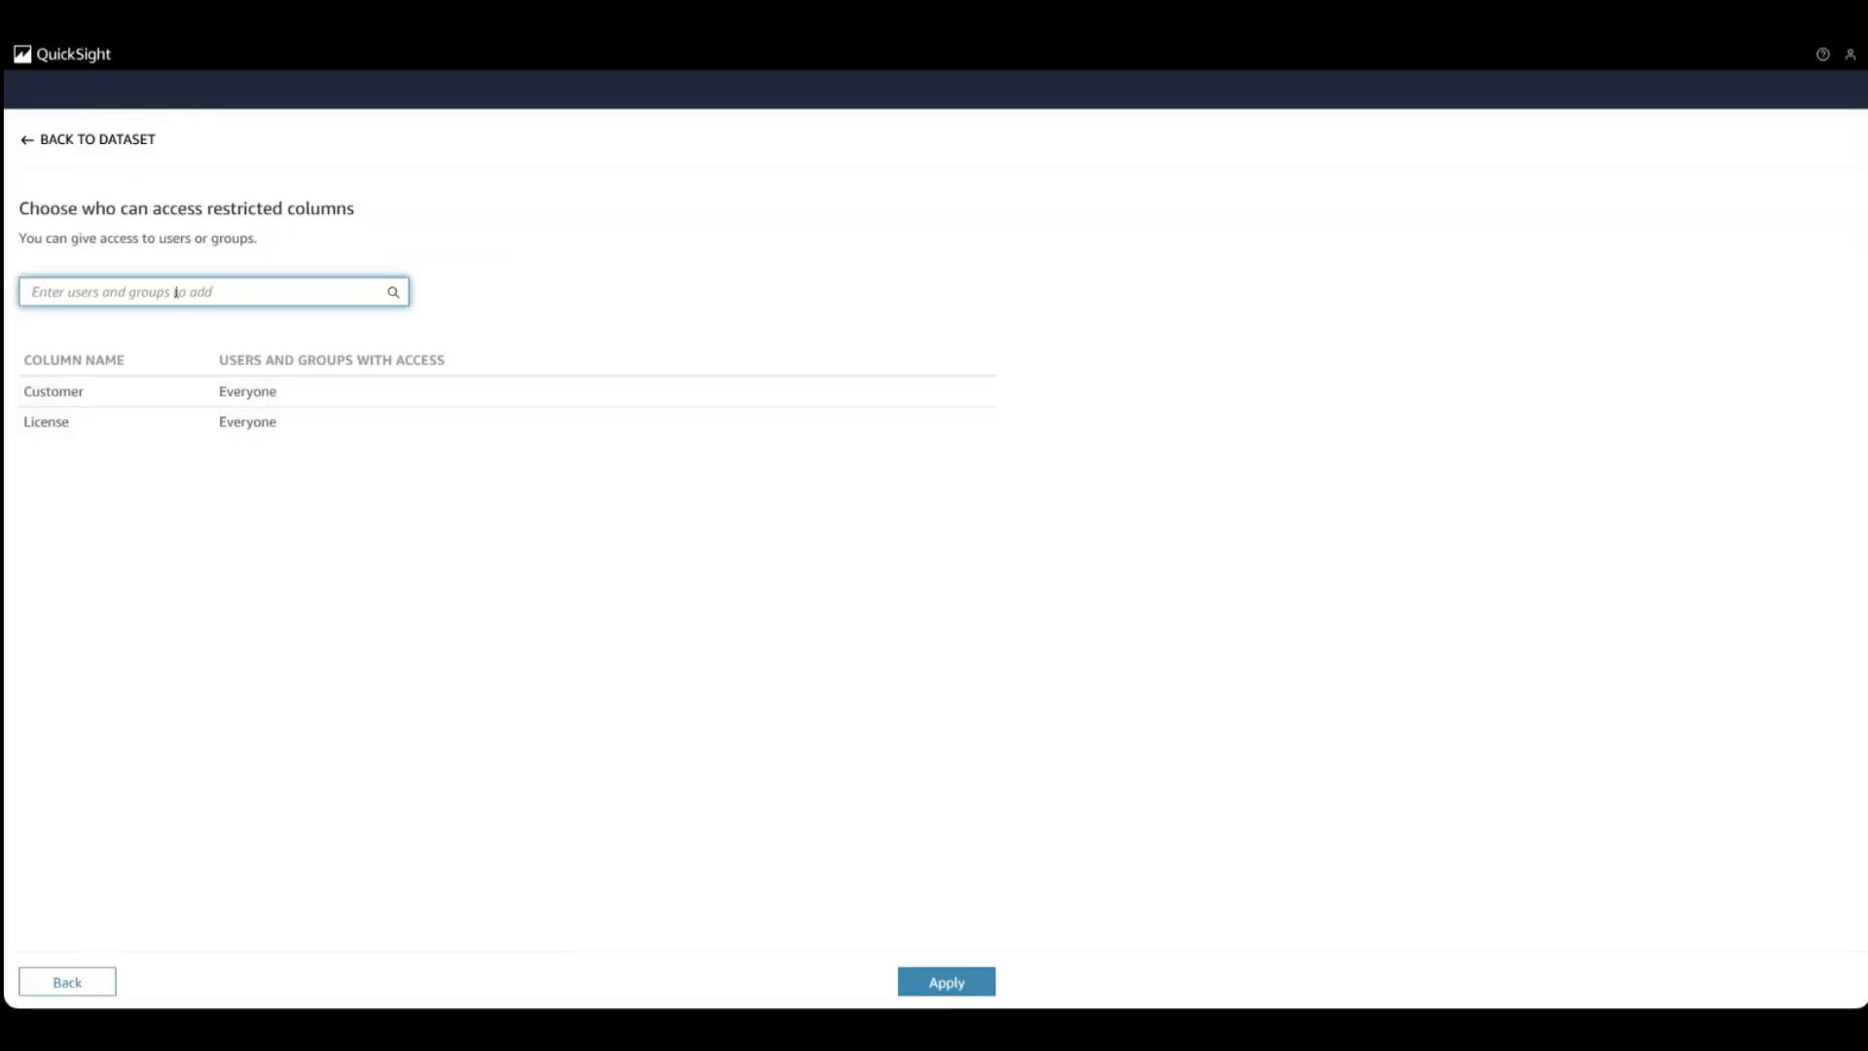
type("sal")
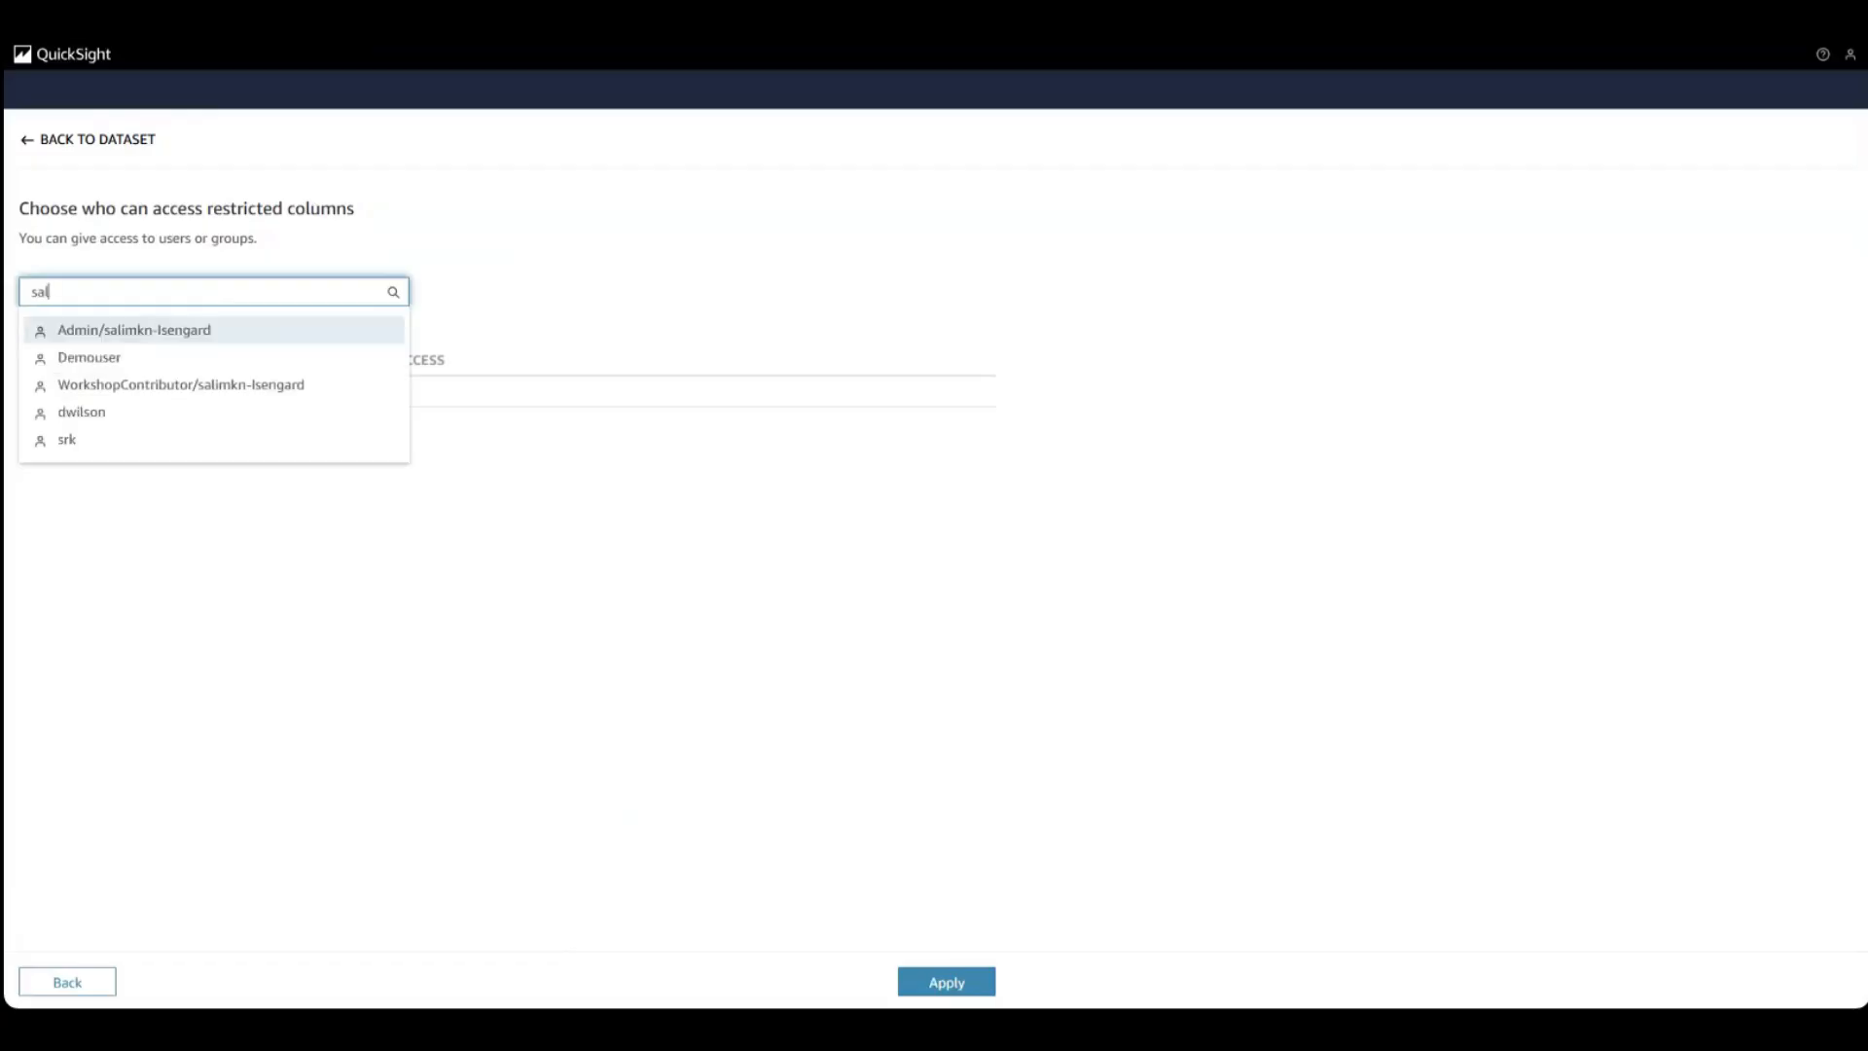
left_click(204, 328)
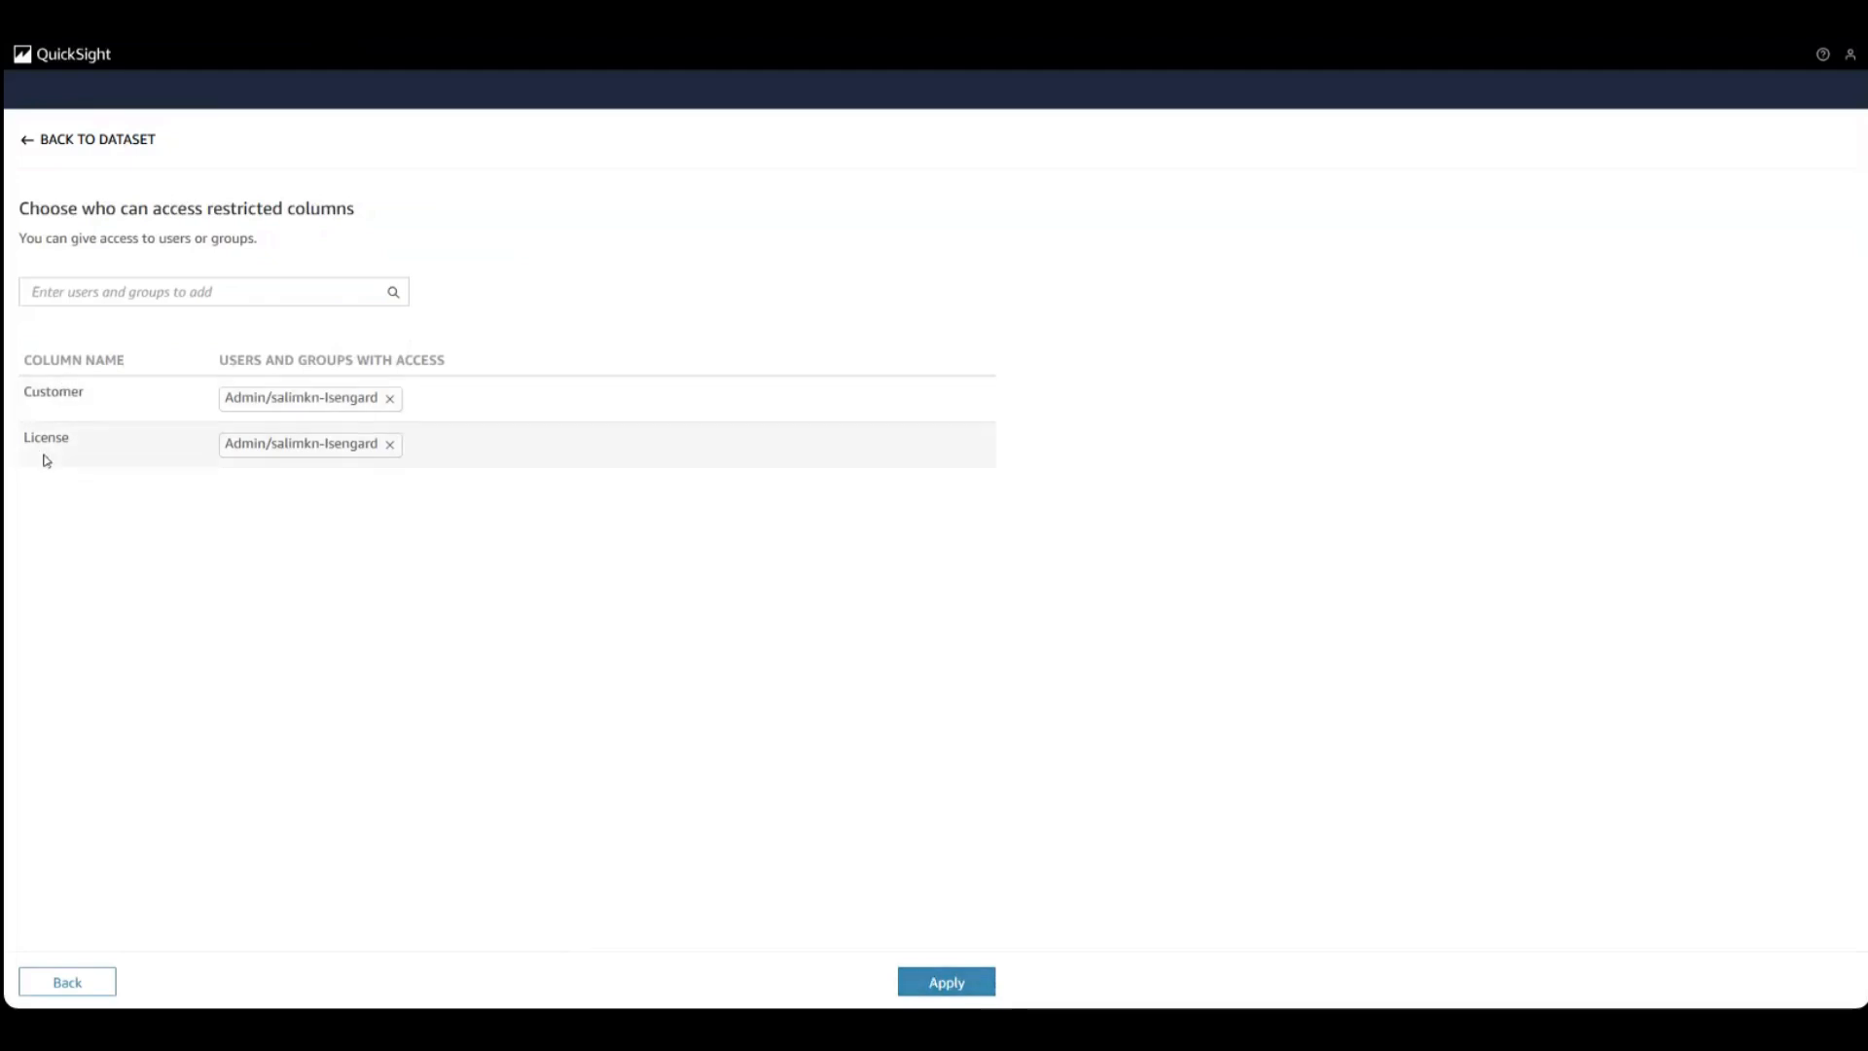
left_click(949, 984)
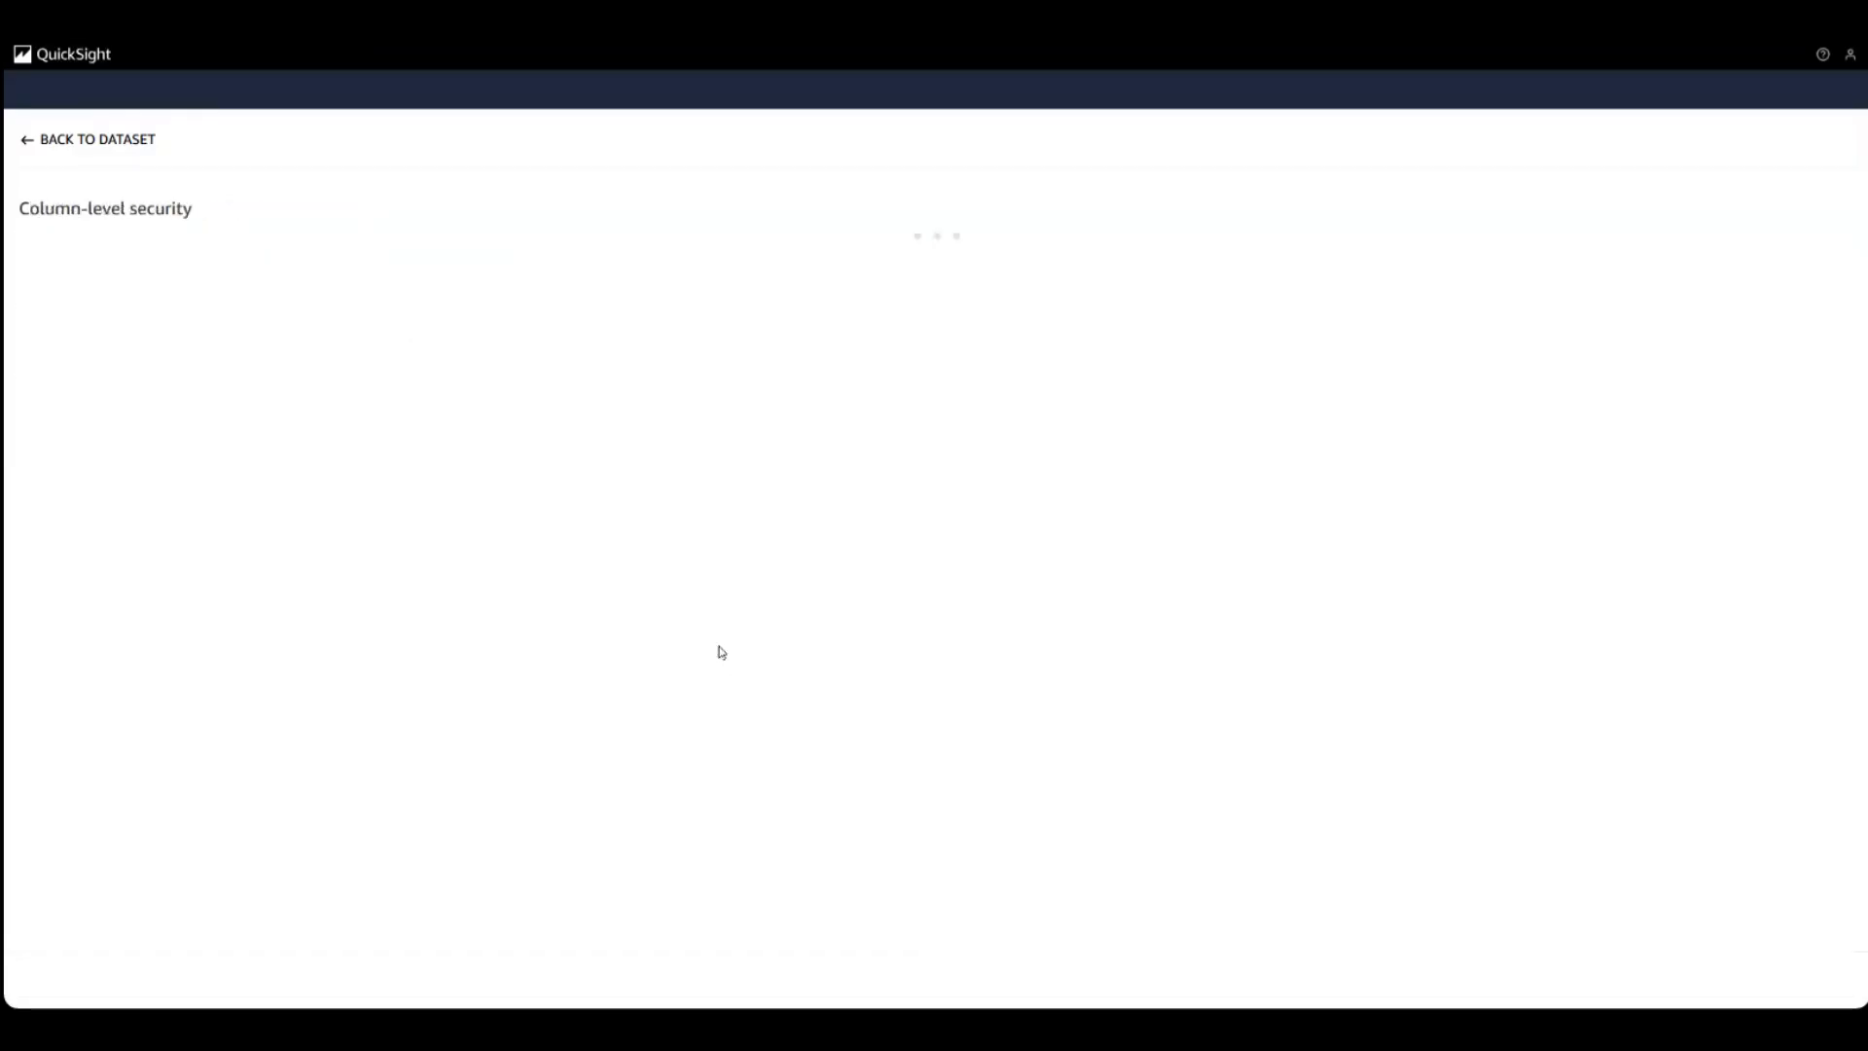
Step: Use the SaaS-Sales-Demo dataset in a new analysis, dismissing the new sheet options
left_click(110, 138)
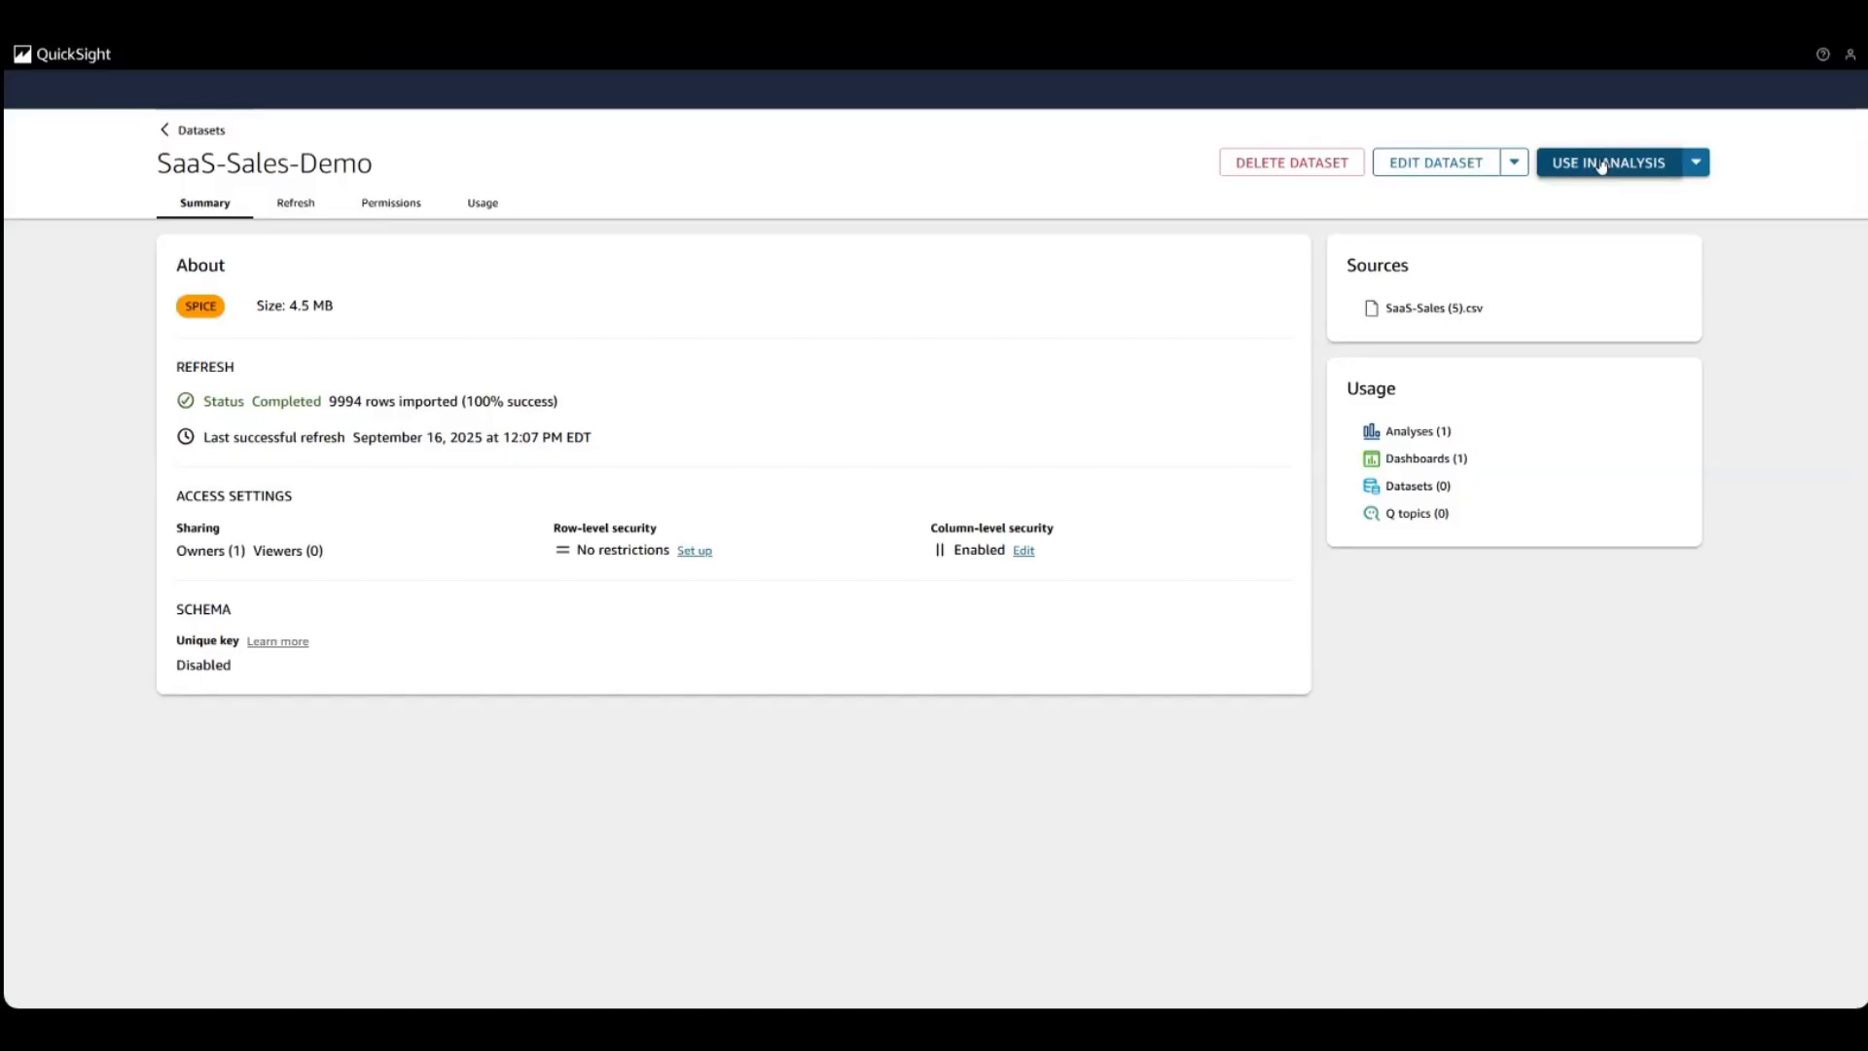
left_click(1603, 166)
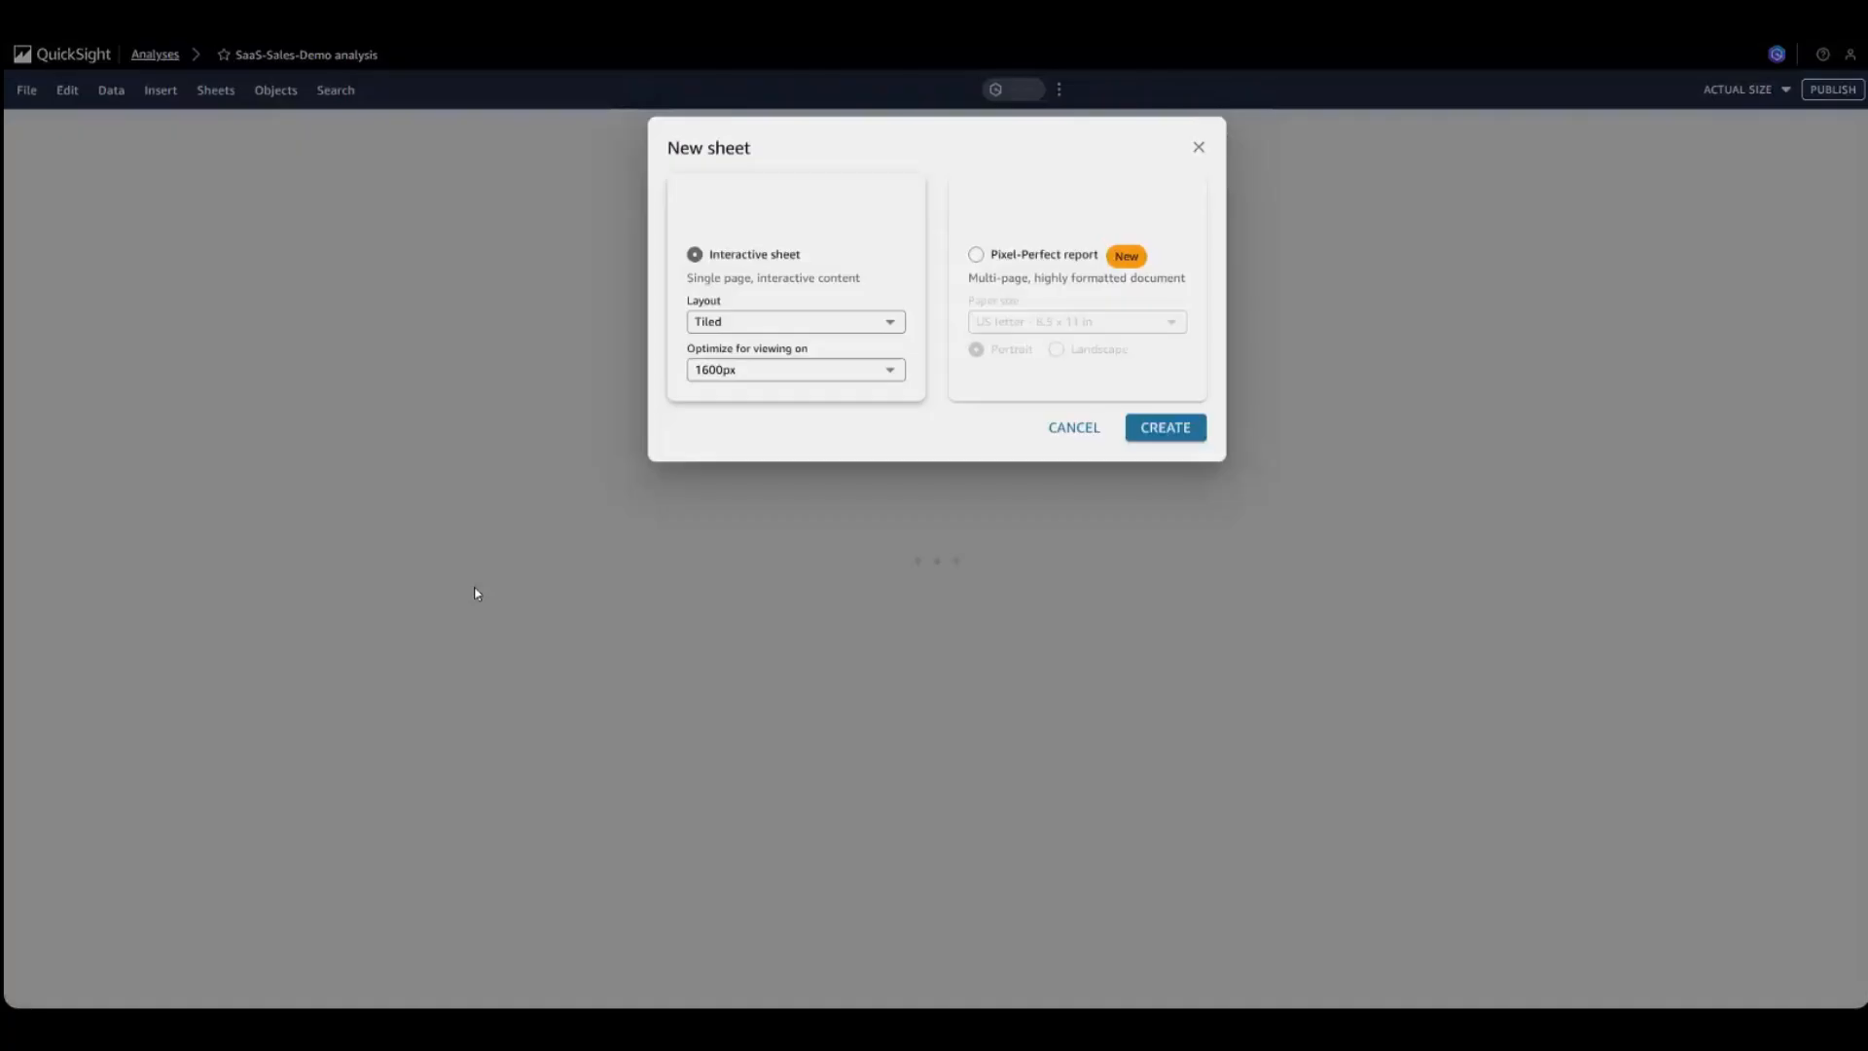
left_click(1199, 147)
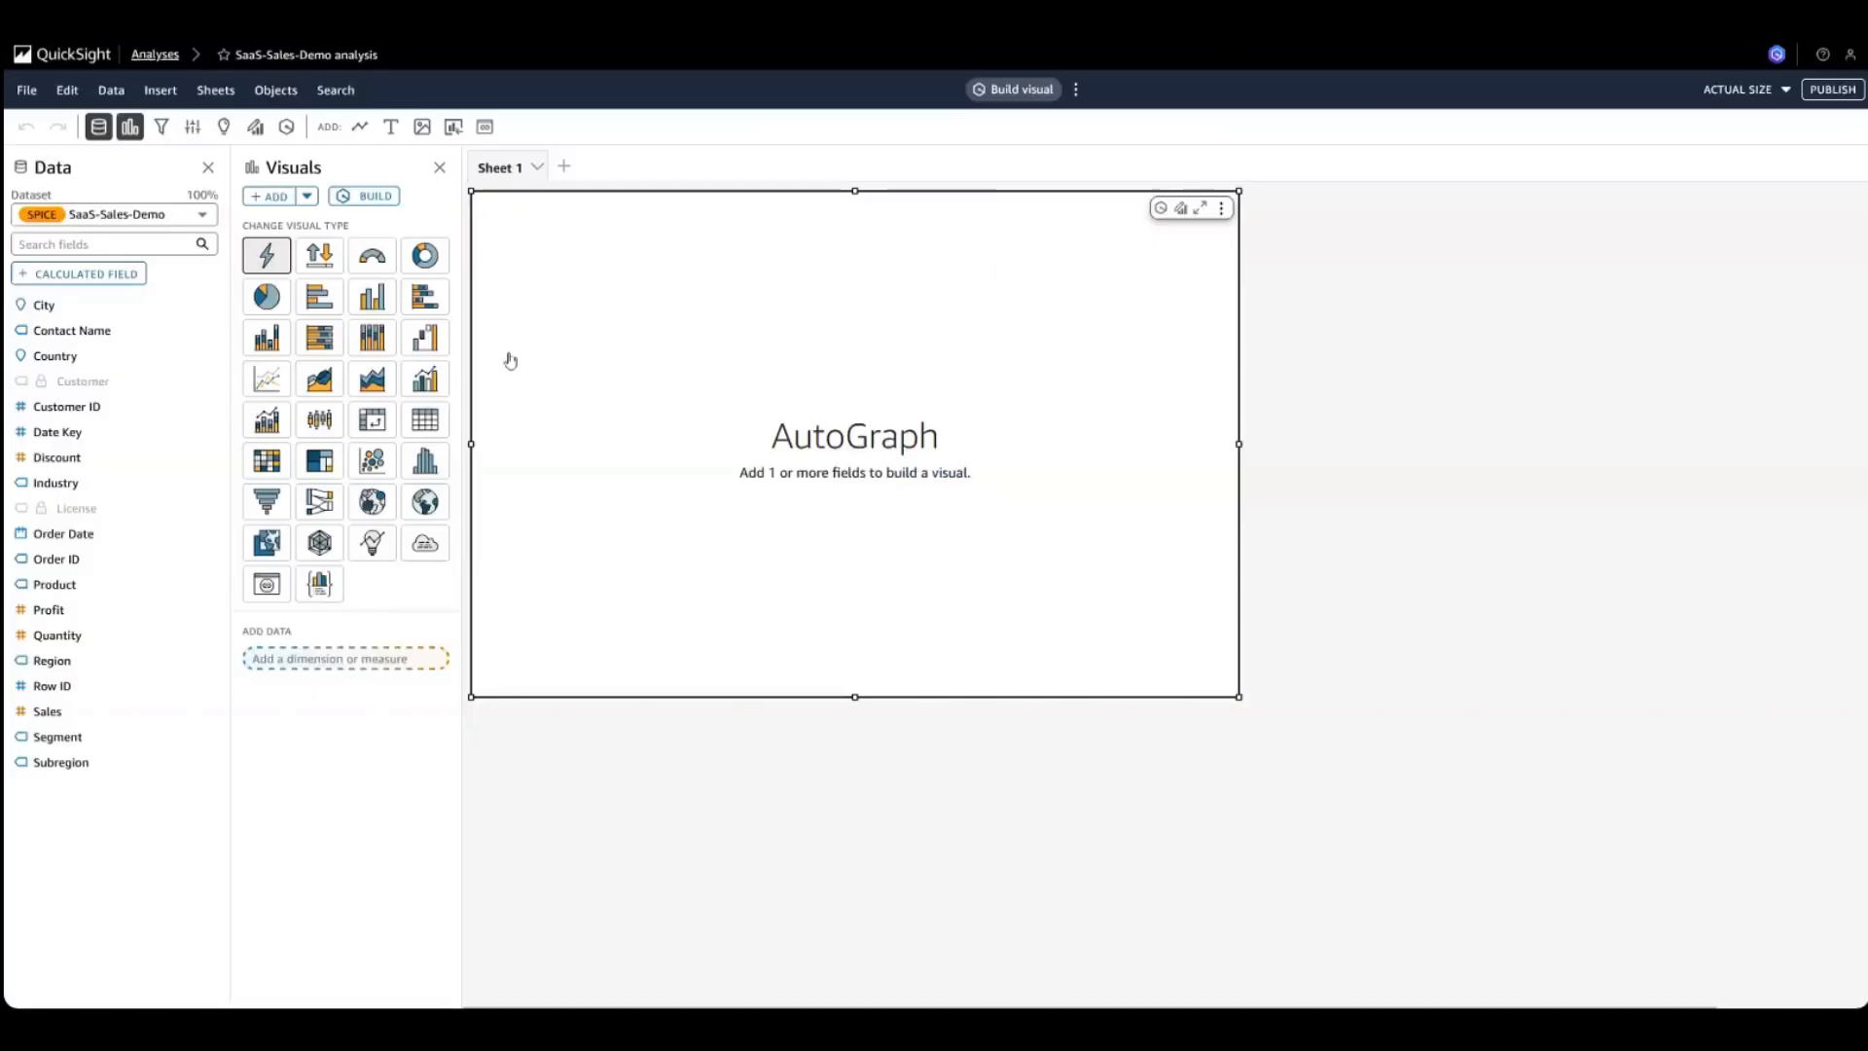